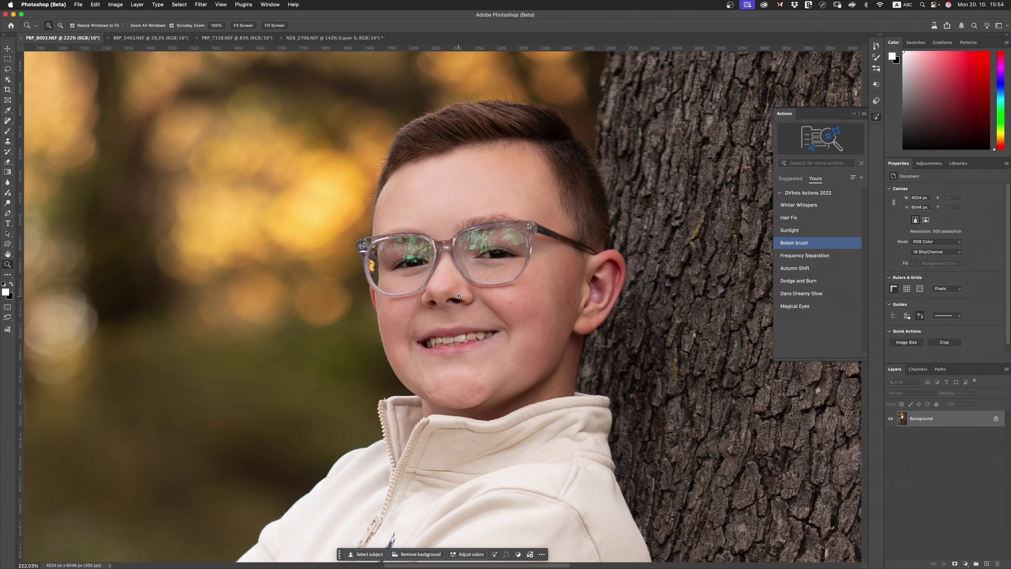
Switch to Lightroom Classic and inspect the glasses up close for reflections in maci-126.NEF, maci-127.NEF and maci-125.NEF
{"action": "mouse_move", "coordinate": [378, 566]}
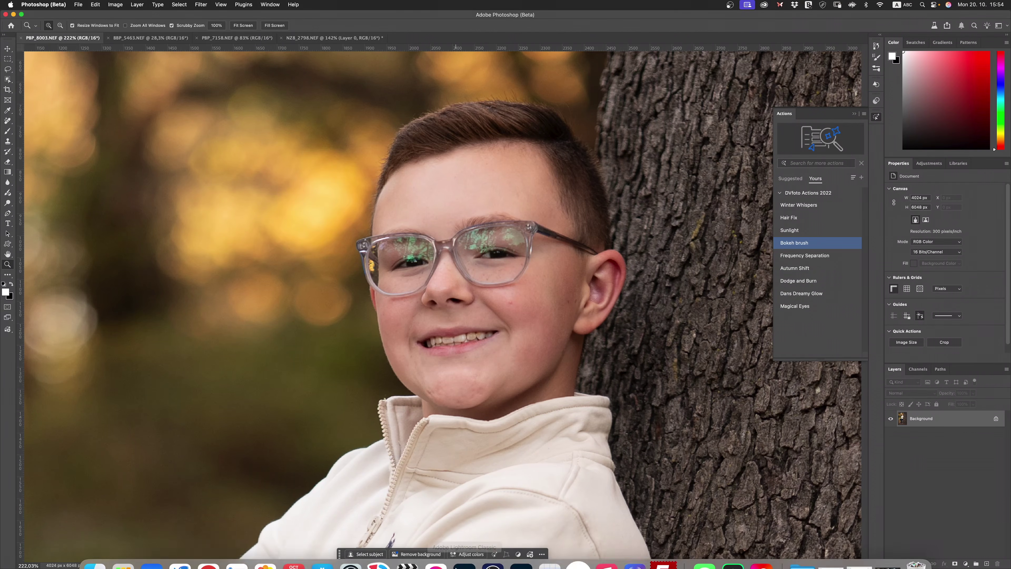
{"action": "left_click", "coordinate": [462, 555]}
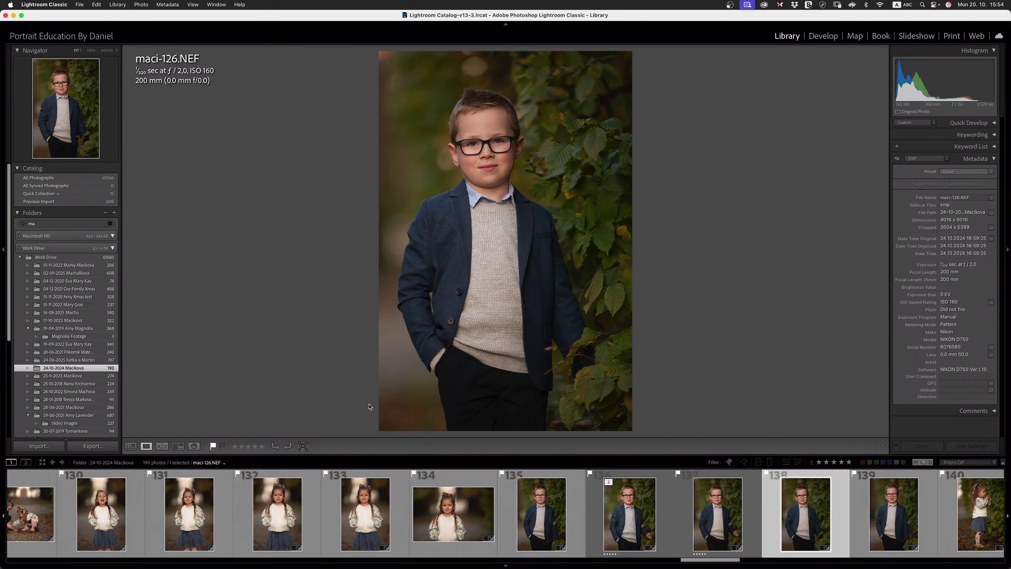
{"action": "left_click", "coordinate": [483, 142]}
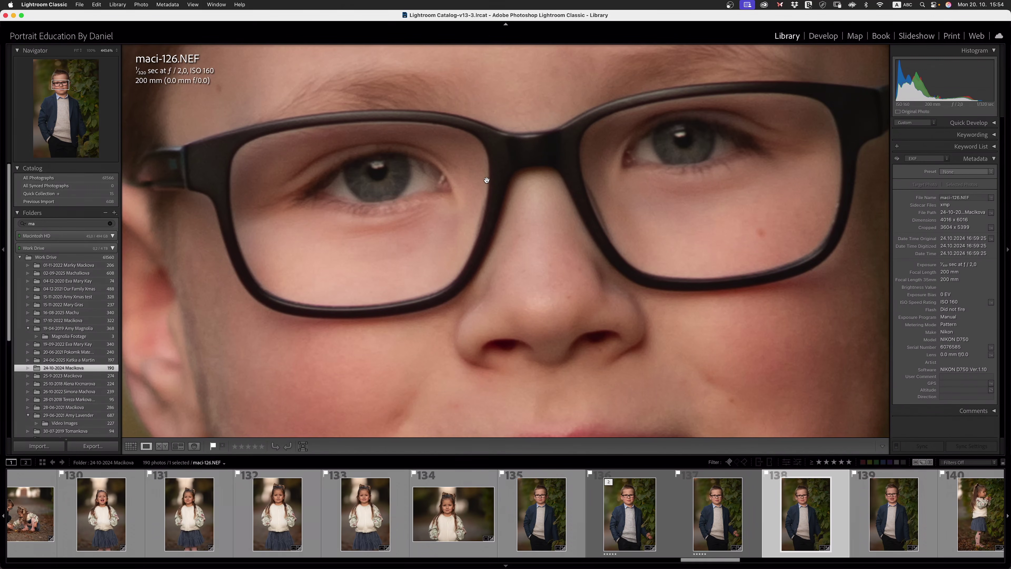
{"action": "left_click", "coordinate": [518, 176]}
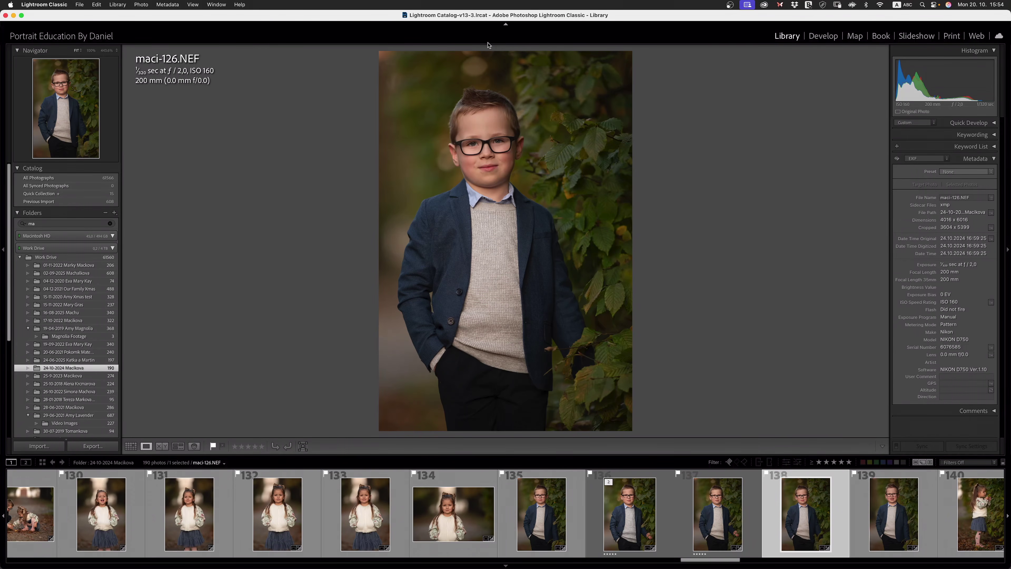
{"action": "left_click", "coordinate": [897, 514]}
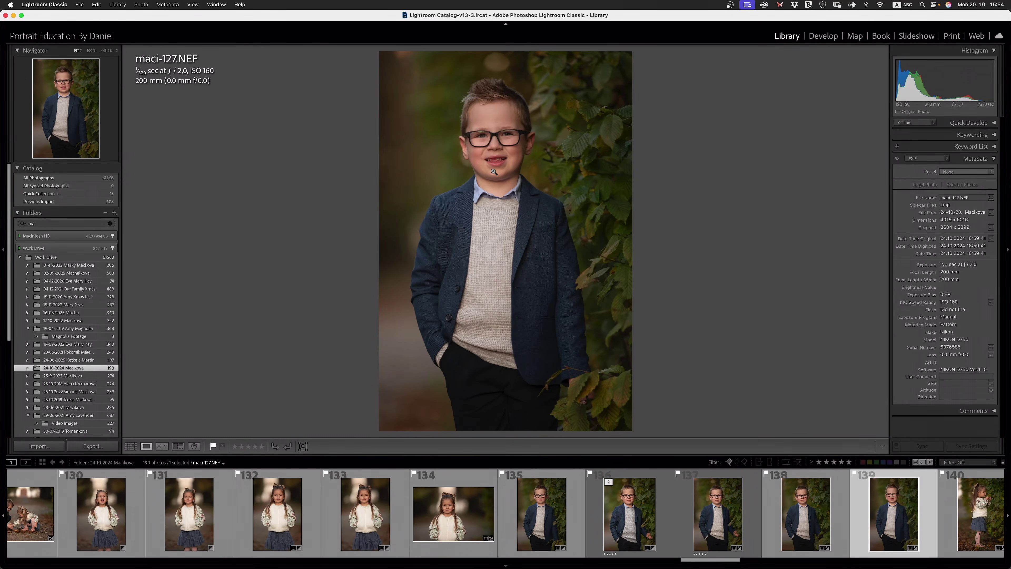
{"action": "left_click", "coordinate": [492, 136]}
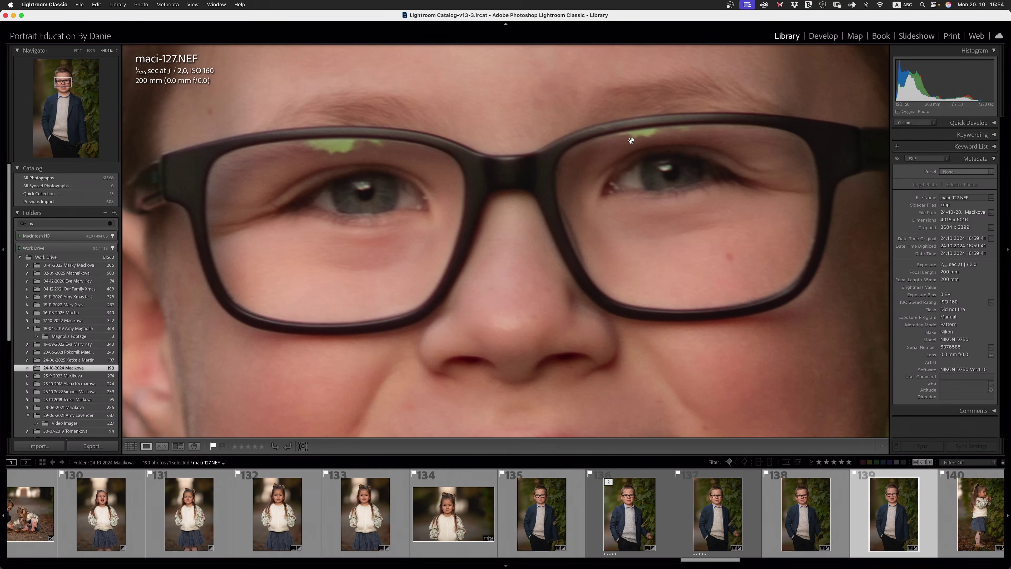
{"action": "key", "text": "Left"}
{"action": "key", "text": "Left"}
{"action": "left_click", "coordinate": [586, 316]}
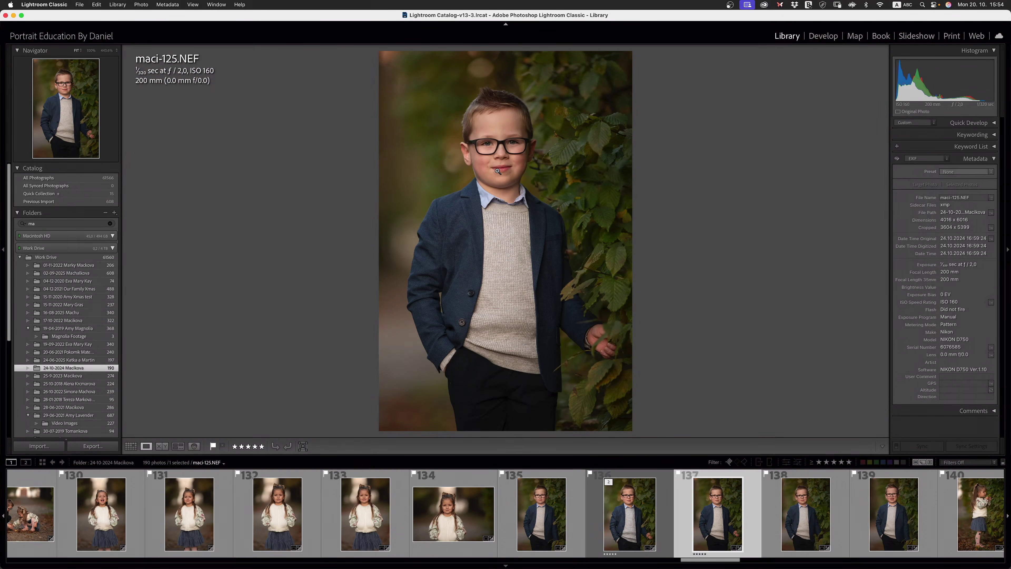
{"action": "left_click", "coordinate": [501, 137]}
{"action": "left_click", "coordinate": [502, 136]}
Switch back to Photoshop (Beta) and select the boy's entire glasses with the Object Selection tool in Lasso mode
{"action": "mouse_move", "coordinate": [466, 564]}
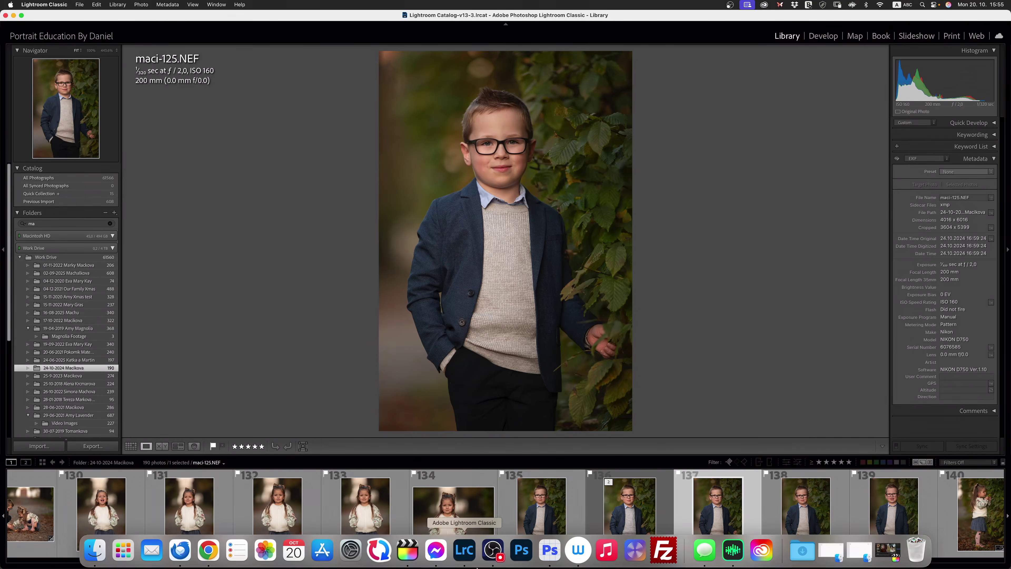
{"action": "left_click", "coordinate": [553, 551]}
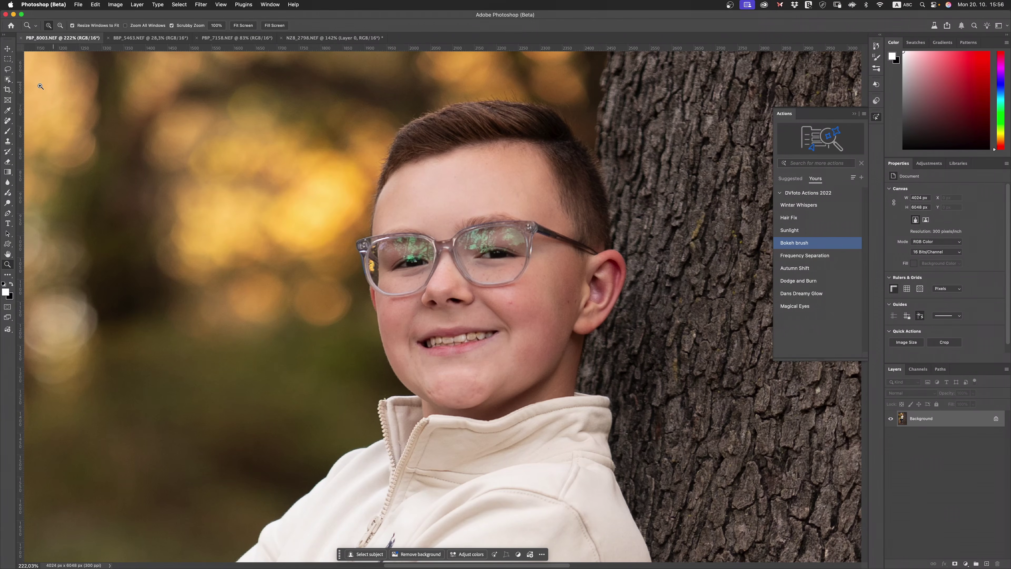
{"action": "left_click_drag", "start_coordinate": [8, 79], "coordinate": [51, 82]}
{"action": "mouse_move", "coordinate": [372, 233]}
{"action": "left_mouse_down"}
{"action": "mouse_move", "coordinate": [353, 244]}
{"action": "mouse_move", "coordinate": [355, 271]}
{"action": "mouse_move", "coordinate": [367, 293]}
{"action": "mouse_move", "coordinate": [395, 308]}
{"action": "mouse_move", "coordinate": [422, 299]}
{"action": "mouse_move", "coordinate": [447, 264]}
{"action": "mouse_move", "coordinate": [484, 299]}
{"action": "mouse_move", "coordinate": [535, 275]}
{"action": "mouse_move", "coordinate": [548, 248]}
{"action": "mouse_move", "coordinate": [611, 247]}
{"action": "mouse_move", "coordinate": [563, 221]}
{"action": "mouse_move", "coordinate": [517, 216]}
{"action": "mouse_move", "coordinate": [365, 237]}
{"action": "left_mouse_up"}
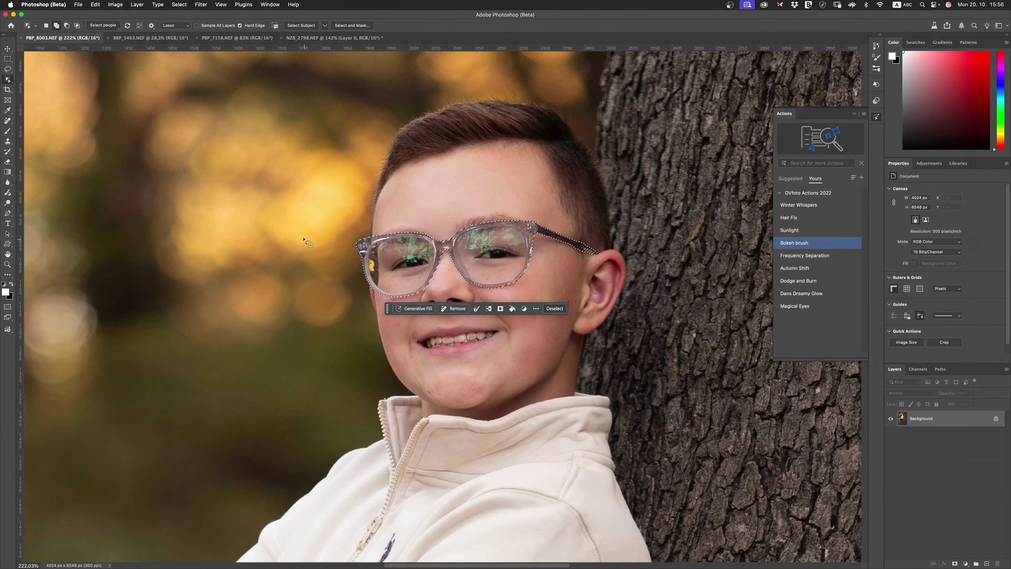
Run Generative Fill on the selected glasses using FLUX Kontext Pro with the prompt "remove the reflections from the glasses"
{"action": "left_click", "coordinate": [417, 313]}
{"action": "left_click", "coordinate": [503, 310]}
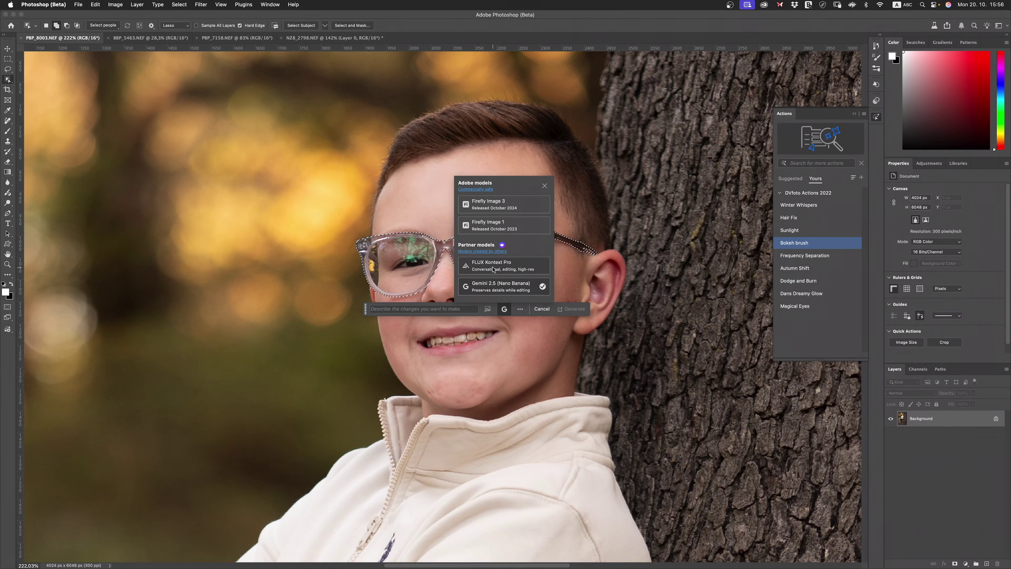
{"action": "key", "text": "Escape"}
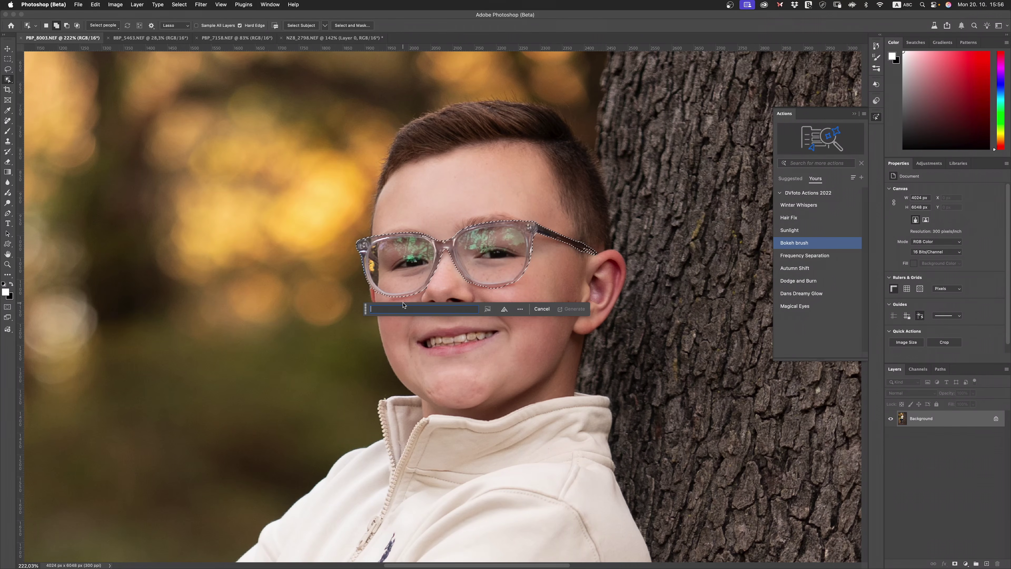
{"action": "mouse_move", "coordinate": [537, 566]}
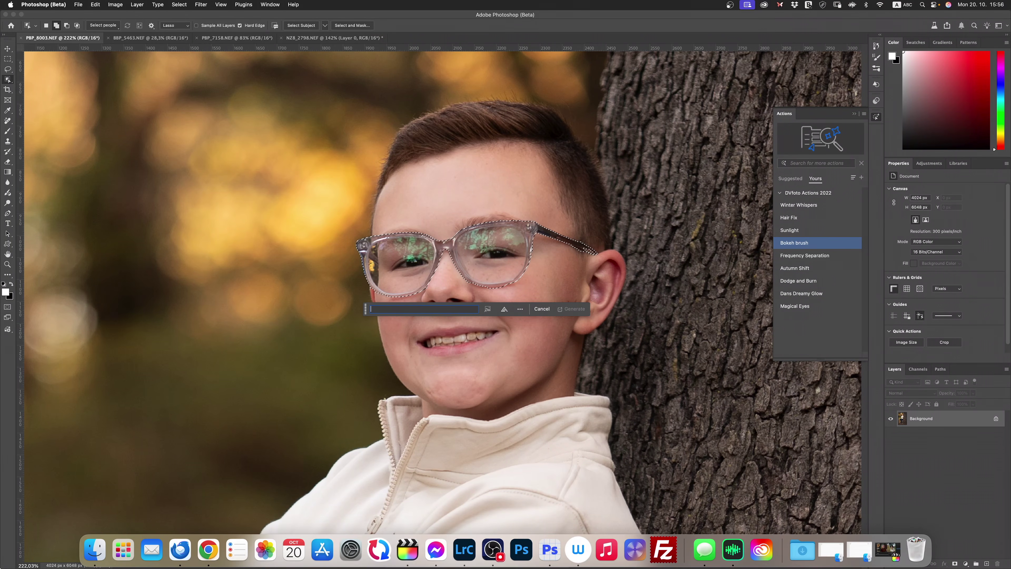
{"action": "type", "text": "re"}
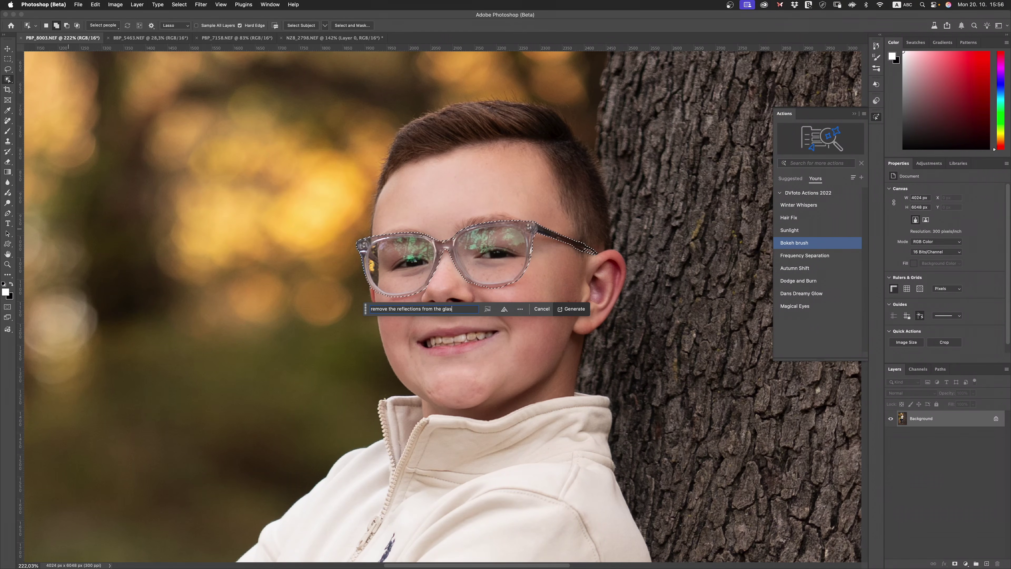
{"action": "key", "text": "Return"}
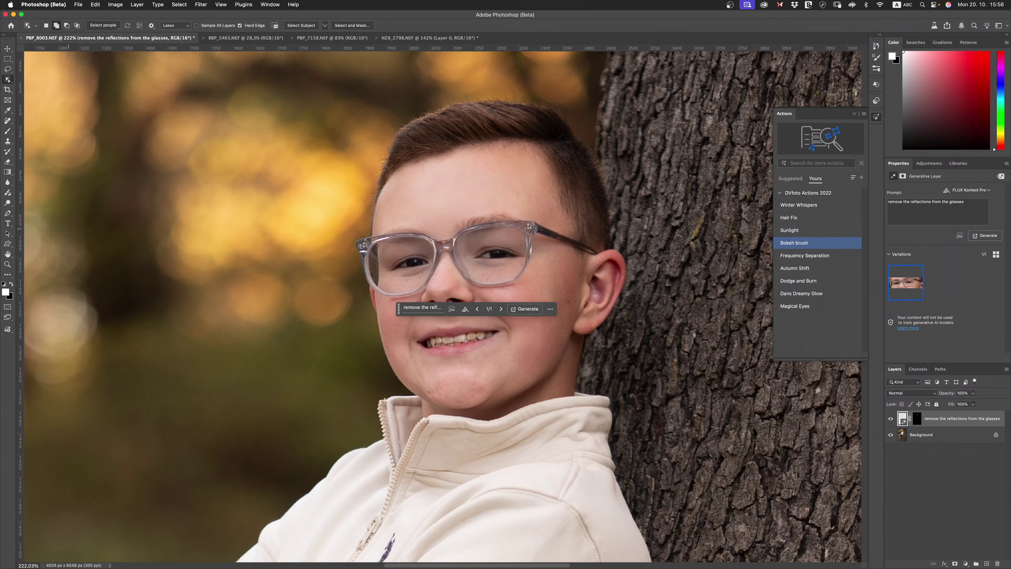
Toggle the generated layer's visibility to compare the boy's glasses before and after the reflection removal
{"action": "left_click", "coordinate": [891, 418]}
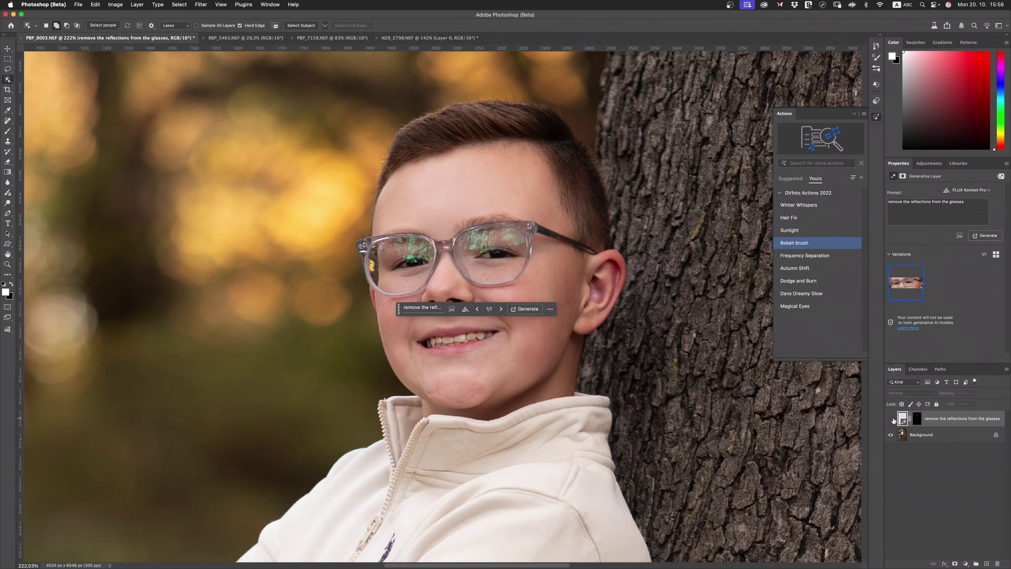
{"action": "left_click", "coordinate": [891, 420]}
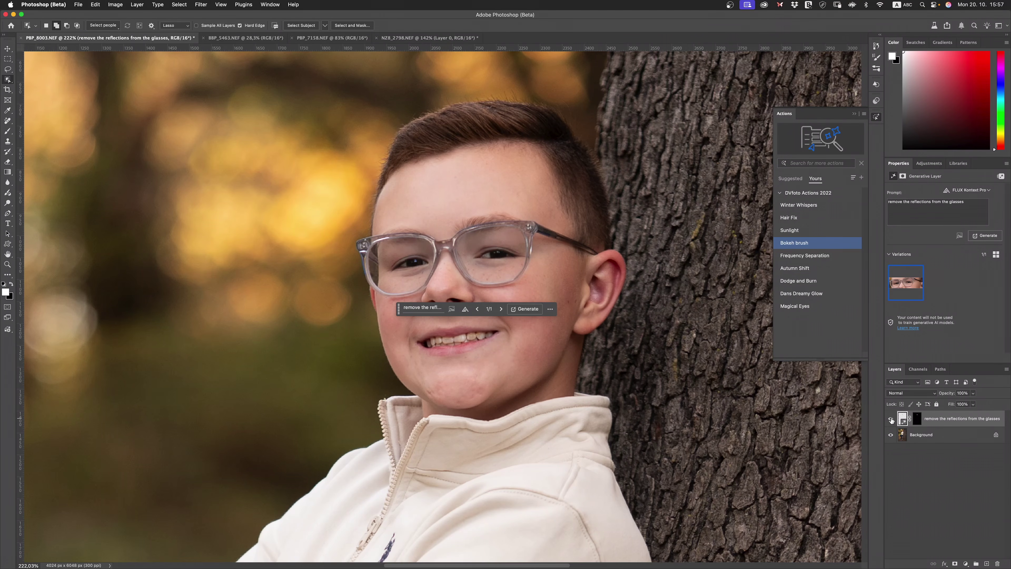
{"action": "left_click", "coordinate": [890, 420]}
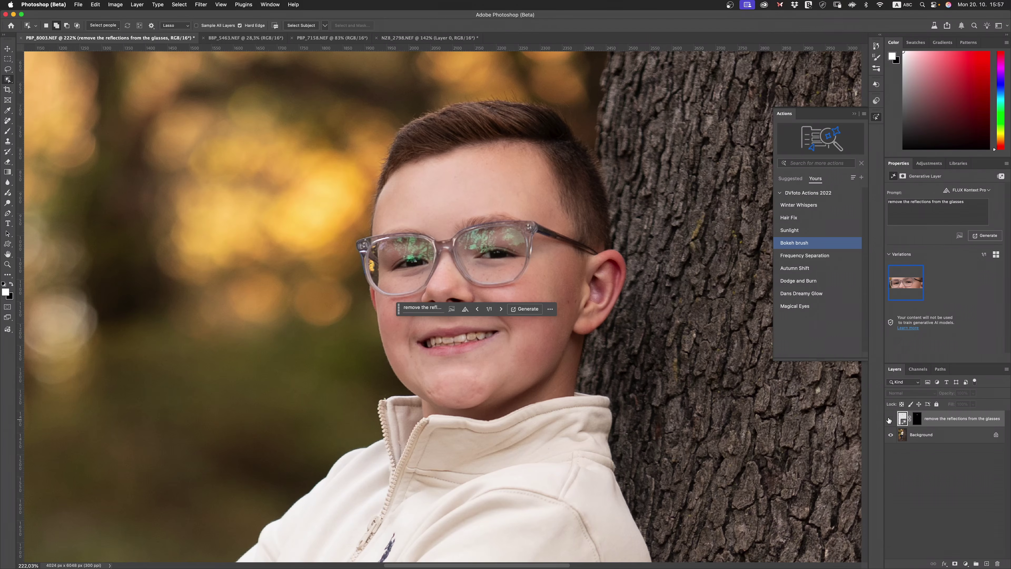
{"action": "left_click", "coordinate": [891, 419]}
{"action": "left_click", "coordinate": [891, 419]}
{"action": "left_click", "coordinate": [891, 421]}
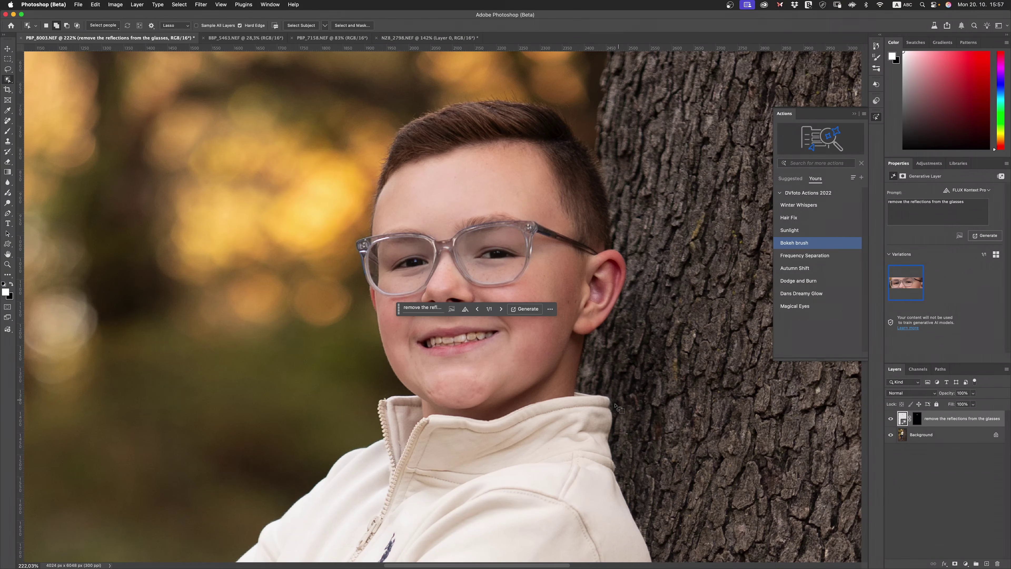
{"action": "left_click", "coordinate": [422, 310]}
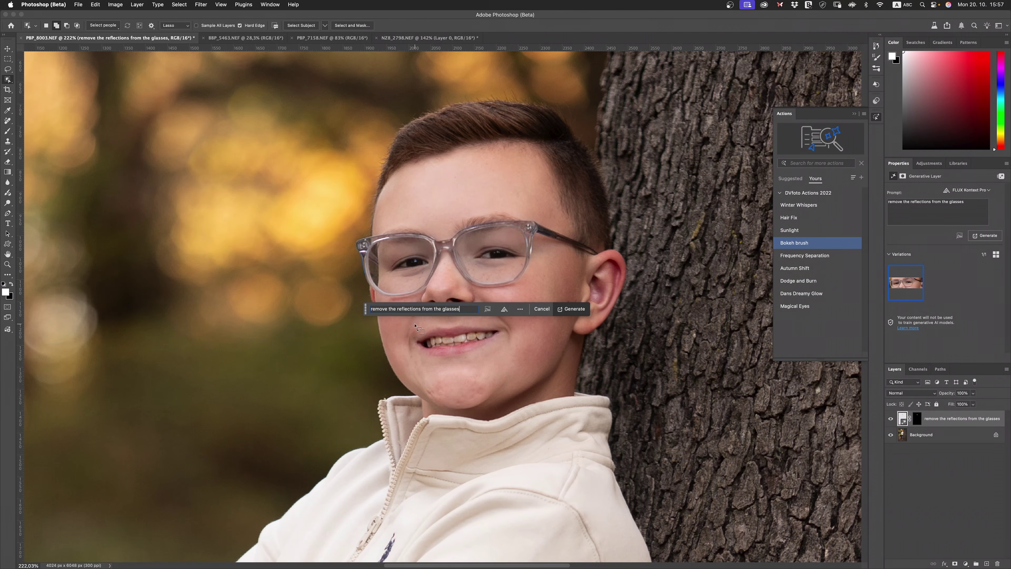
{"action": "left_click", "coordinate": [504, 309]}
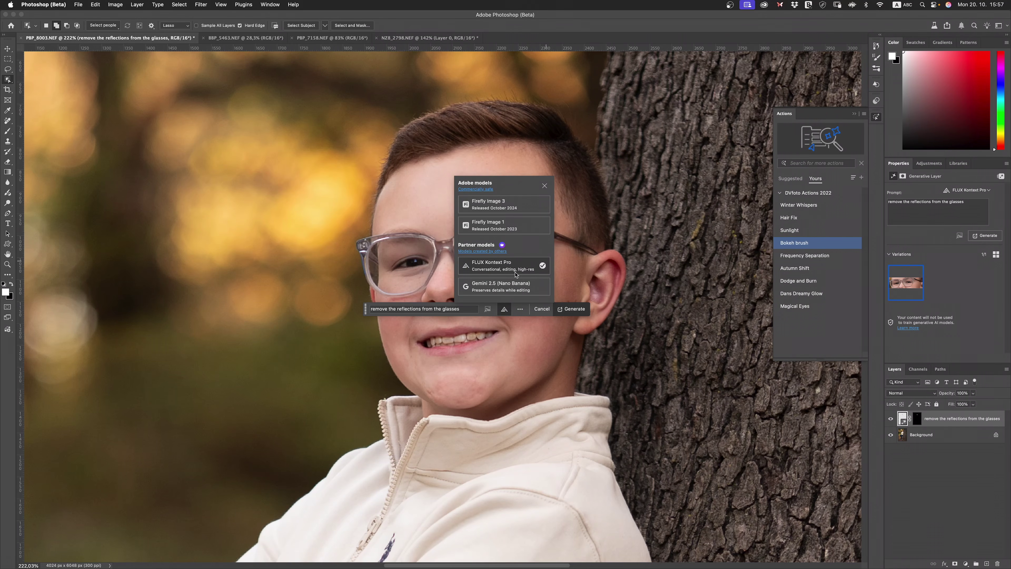
{"action": "left_click", "coordinate": [959, 486]}
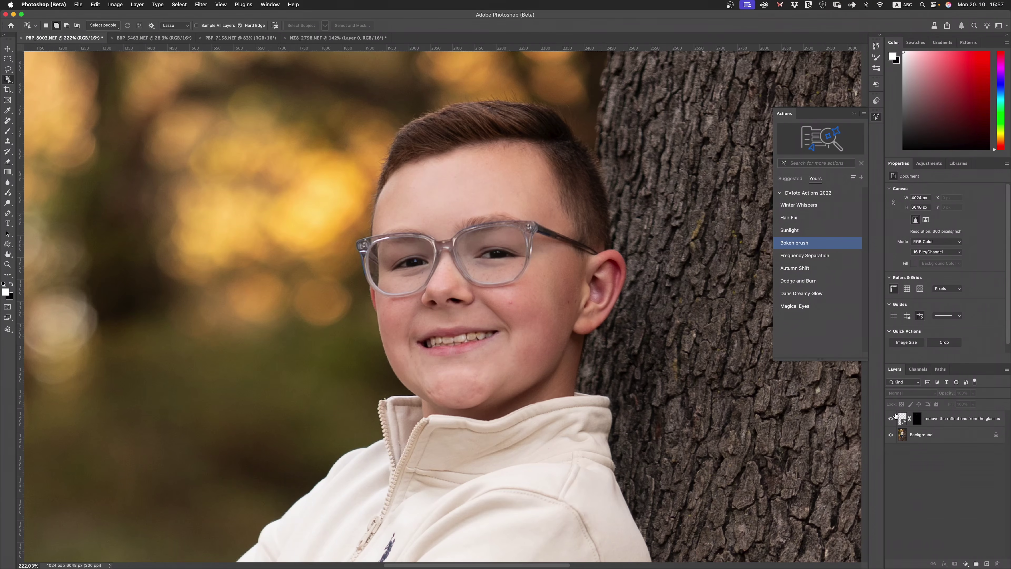
Generate another variation on the reflection-removal layer, compare both variations on the glasses, and keep the first one
{"action": "left_click", "coordinate": [904, 421]}
{"action": "left_click", "coordinate": [985, 237]}
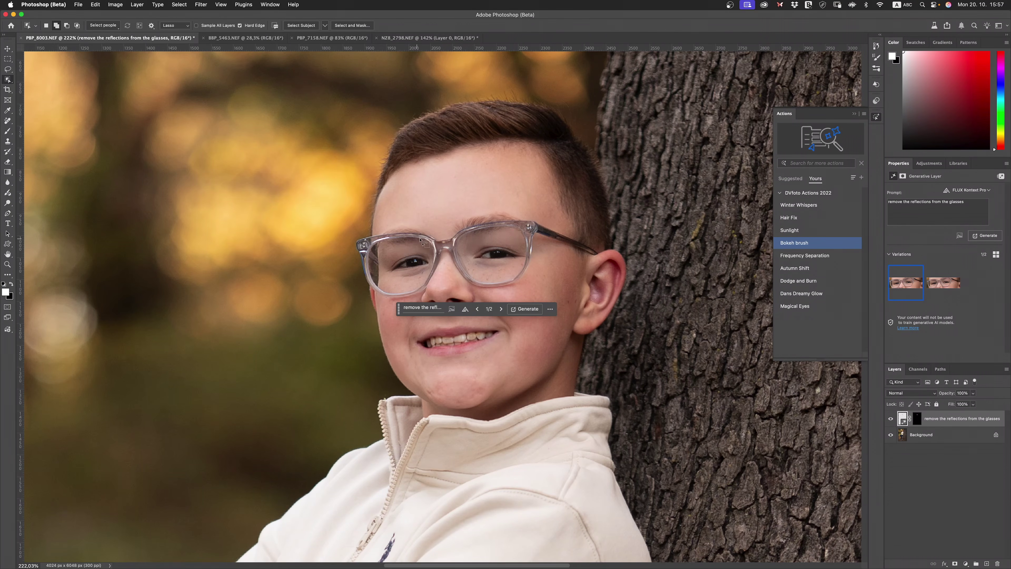
{"action": "left_click", "coordinate": [891, 419]}
{"action": "left_click", "coordinate": [891, 419]}
{"action": "left_click", "coordinate": [945, 287]}
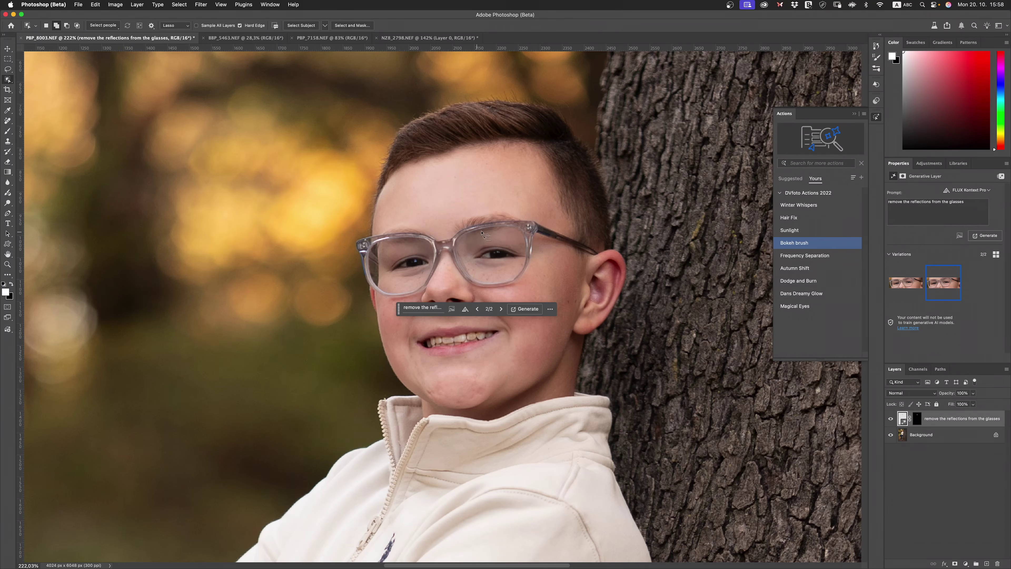
{"action": "left_click", "coordinate": [901, 272]}
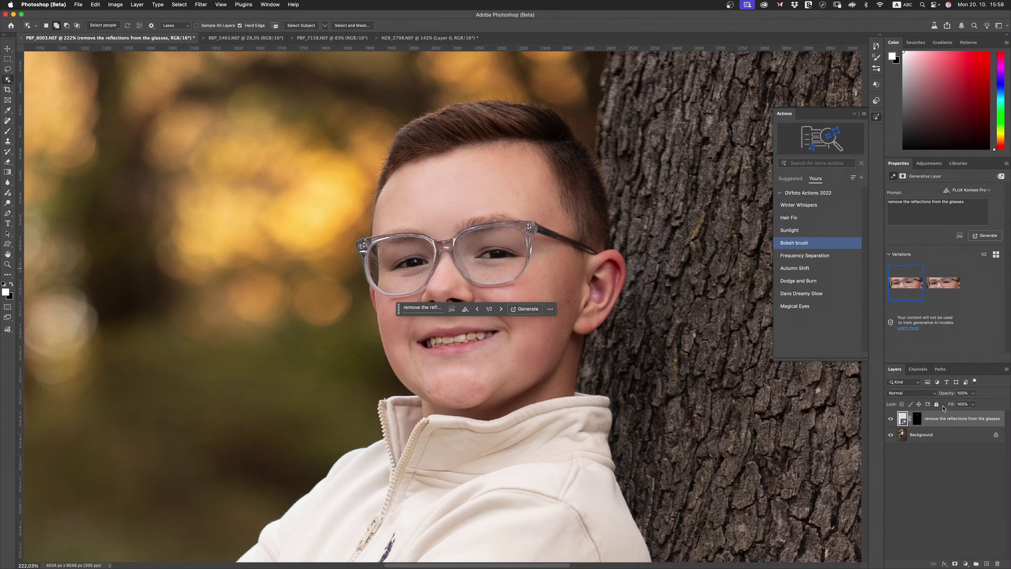
Compare the first variation with the original photo by repeatedly hiding and showing the generative layer, leaving it shown
{"action": "left_click", "coordinate": [890, 418]}
{"action": "left_click", "coordinate": [890, 419]}
{"action": "left_click", "coordinate": [892, 419]}
{"action": "left_click", "coordinate": [890, 419]}
{"action": "left_click", "coordinate": [890, 419]}
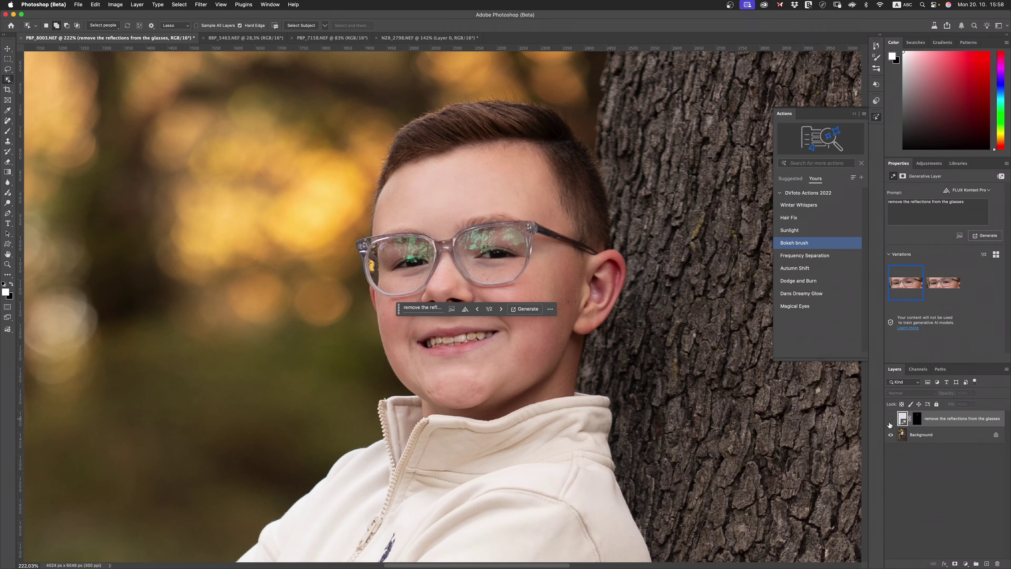
{"action": "left_click", "coordinate": [890, 418]}
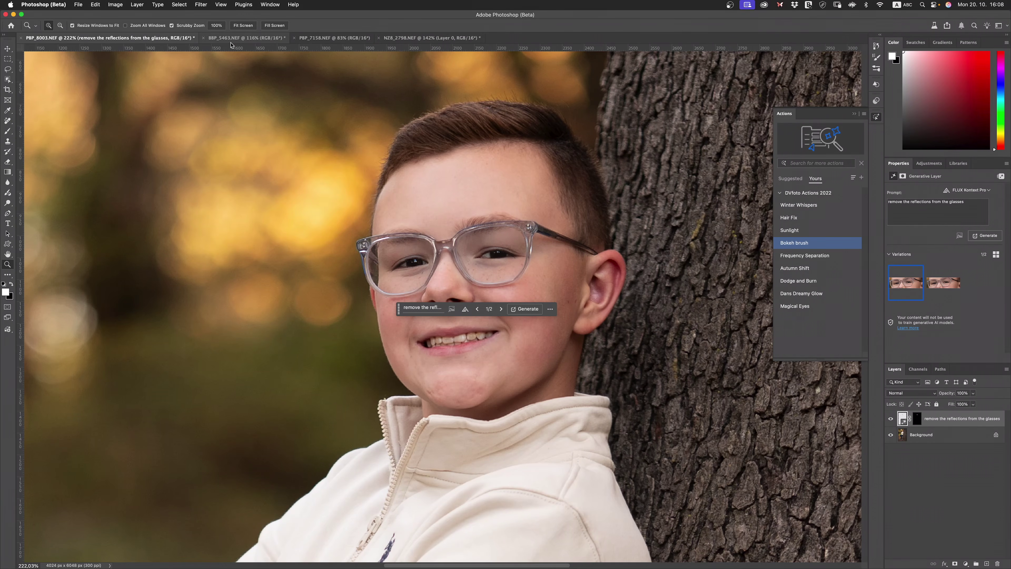
Open the BBP_5463.NEF portrait and select the man's whole glasses with the Object Selection tool
{"action": "left_click", "coordinate": [231, 42]}
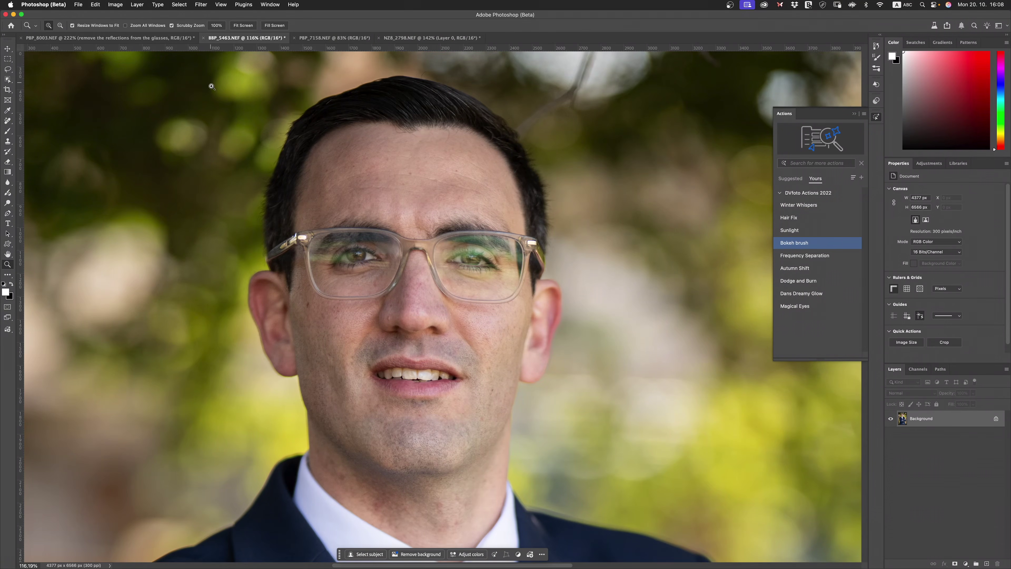
{"action": "left_click", "coordinate": [418, 246]}
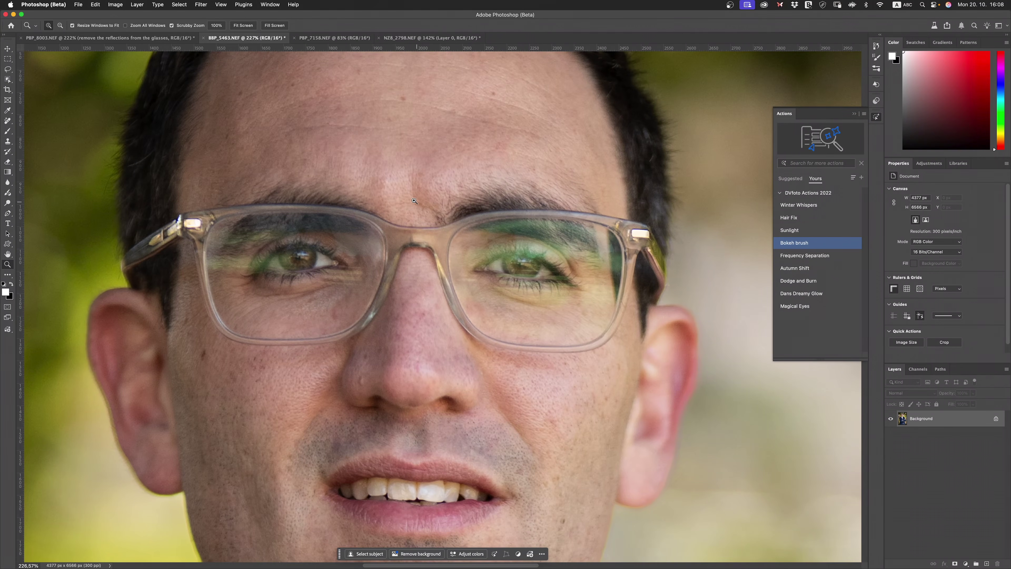
{"action": "left_click", "coordinate": [8, 80]}
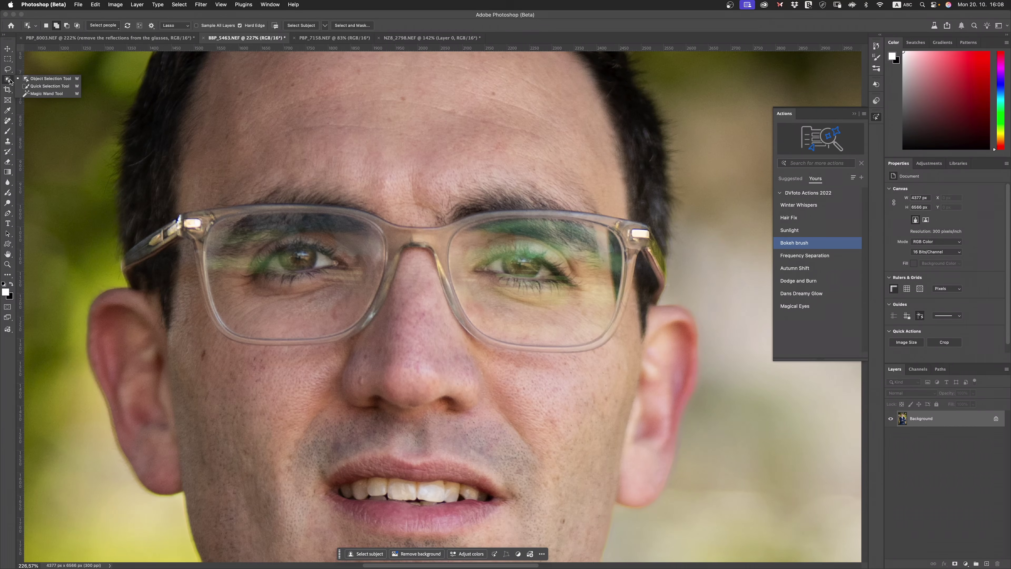
{"action": "left_click", "coordinate": [43, 79]}
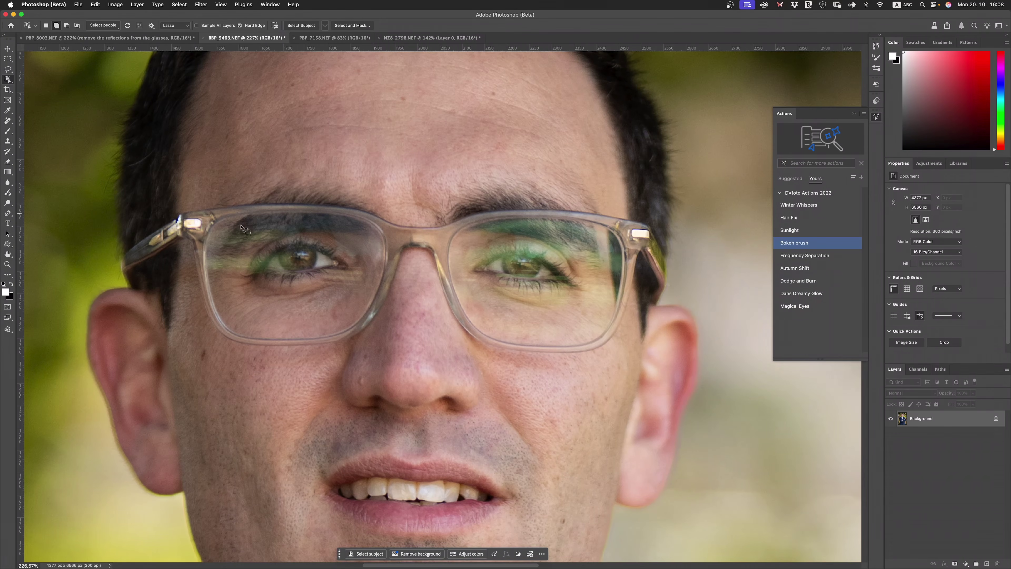
{"action": "mouse_move", "coordinate": [170, 220]}
{"action": "left_mouse_down"}
{"action": "mouse_move", "coordinate": [131, 232]}
{"action": "mouse_move", "coordinate": [108, 262]}
{"action": "mouse_move", "coordinate": [126, 289]}
{"action": "mouse_move", "coordinate": [175, 267]}
{"action": "mouse_move", "coordinate": [201, 343]}
{"action": "mouse_move", "coordinate": [267, 368]}
{"action": "mouse_move", "coordinate": [337, 365]}
{"action": "mouse_move", "coordinate": [393, 336]}
{"action": "mouse_move", "coordinate": [417, 264]}
{"action": "mouse_move", "coordinate": [457, 341]}
{"action": "mouse_move", "coordinate": [523, 373]}
{"action": "mouse_move", "coordinate": [608, 371]}
{"action": "mouse_move", "coordinate": [646, 304]}
{"action": "mouse_move", "coordinate": [667, 309]}
{"action": "mouse_move", "coordinate": [667, 234]}
{"action": "mouse_move", "coordinate": [631, 201]}
{"action": "mouse_move", "coordinate": [505, 192]}
{"action": "mouse_move", "coordinate": [440, 207]}
{"action": "mouse_move", "coordinate": [235, 196]}
{"action": "mouse_move", "coordinate": [183, 203]}
{"action": "mouse_move", "coordinate": [146, 227]}
{"action": "mouse_move", "coordinate": [154, 209]}
{"action": "mouse_move", "coordinate": [115, 239]}
{"action": "mouse_move", "coordinate": [149, 193]}
{"action": "mouse_move", "coordinate": [177, 193]}
{"action": "mouse_move", "coordinate": [162, 223]}
{"action": "left_mouse_up"}
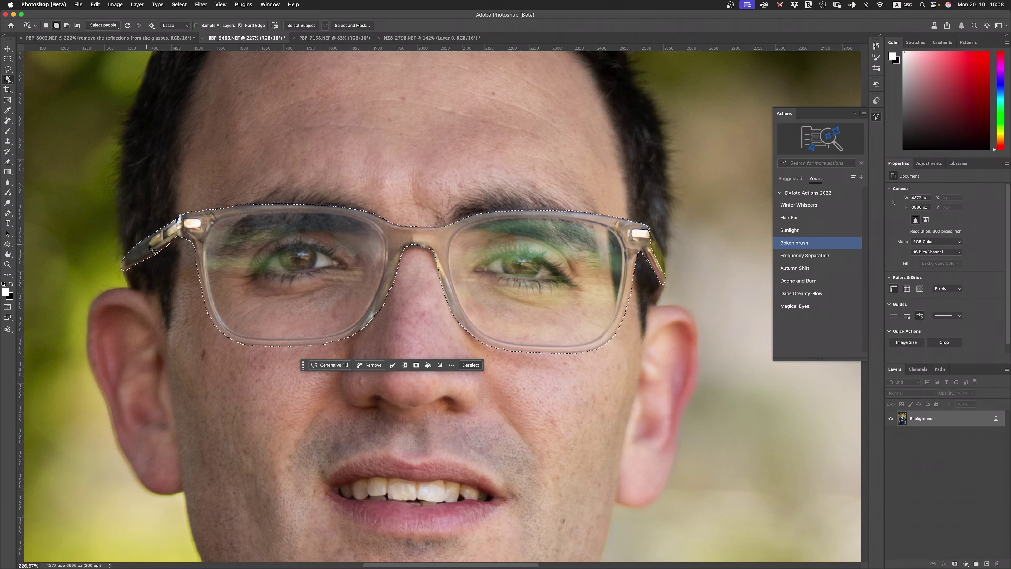
Generate a fill on the selected glasses with FLUX Kontext Pro, using the prompt "remove the reflections from the glasses"
{"action": "left_click", "coordinate": [333, 365]}
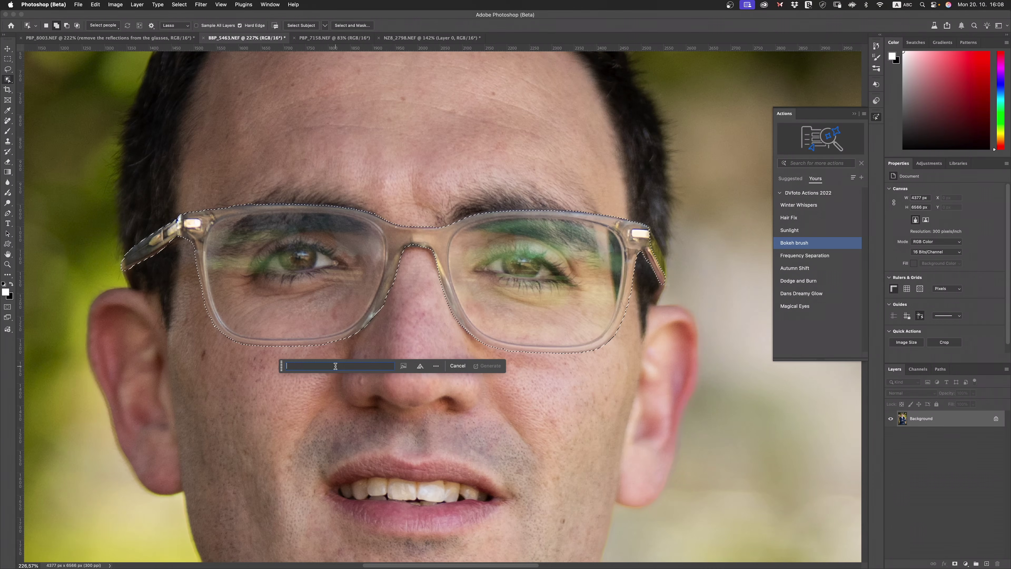
{"action": "left_click", "coordinate": [420, 366]}
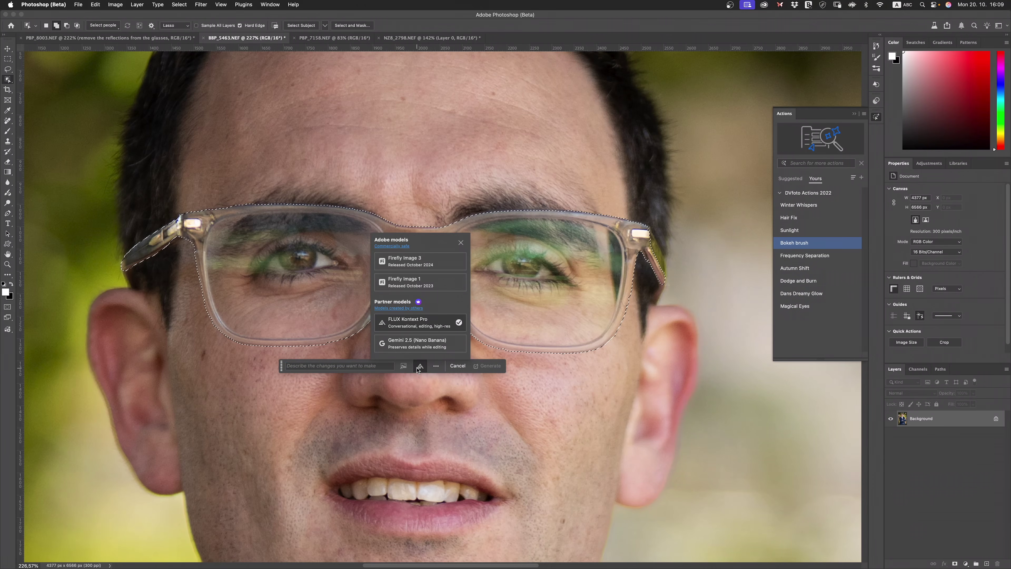
{"action": "left_click", "coordinate": [419, 327]}
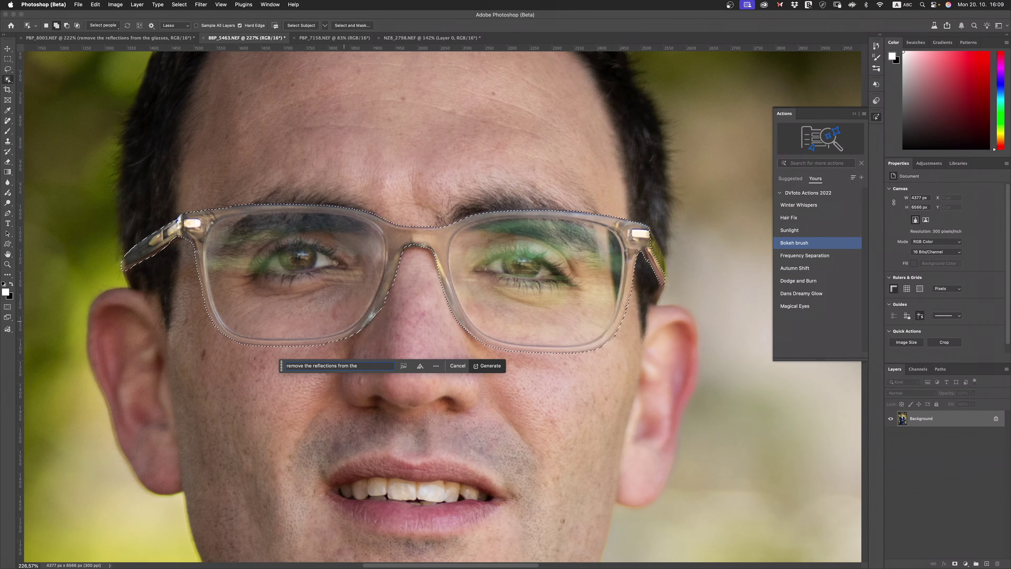
{"action": "key", "text": "Return"}
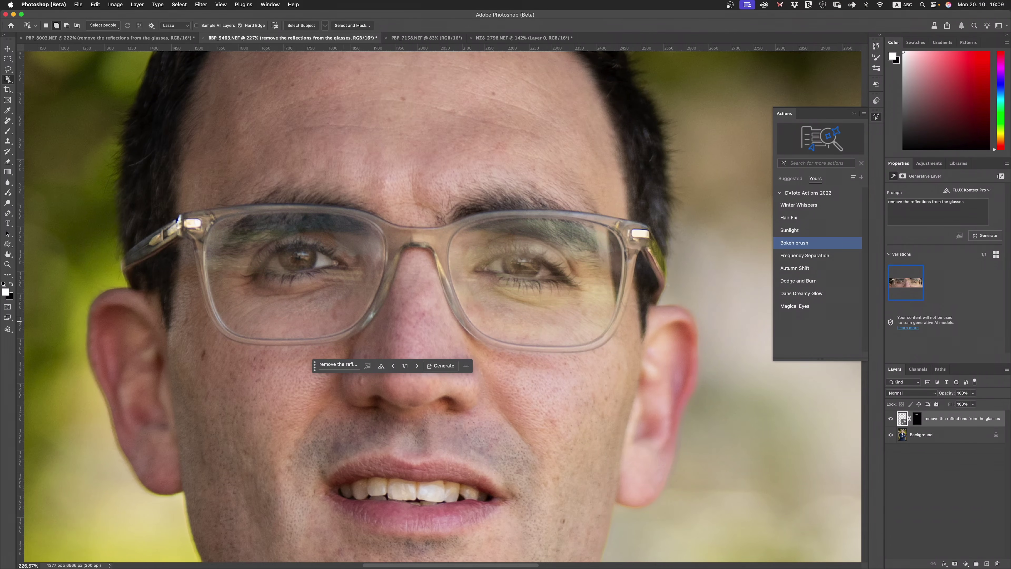
Toggle the generative layer's visibility repeatedly to compare the man's glasses with and without the reflection removal
{"action": "left_click", "coordinate": [890, 419]}
{"action": "left_click", "coordinate": [890, 419]}
{"action": "left_click", "coordinate": [890, 418]}
{"action": "left_click", "coordinate": [890, 419]}
{"action": "left_click", "coordinate": [890, 419]}
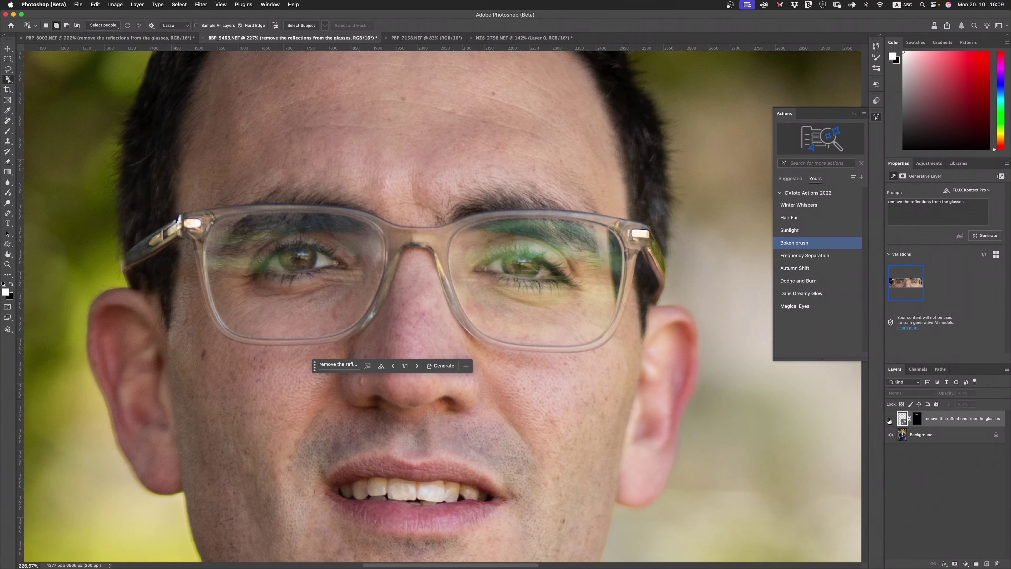
{"action": "left_click", "coordinate": [891, 419]}
{"action": "left_click", "coordinate": [891, 419]}
Compare the boy's glasses with and without the fill in PBP_8003.NEF, then return to the man's portrait and show its generative layer
{"action": "left_click", "coordinate": [187, 38]}
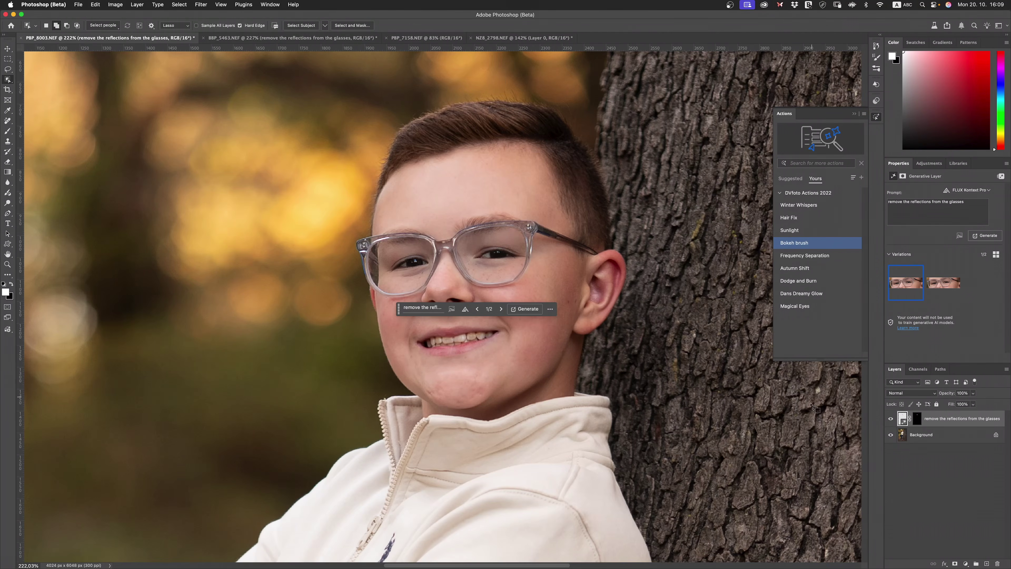
{"action": "left_click", "coordinate": [891, 418]}
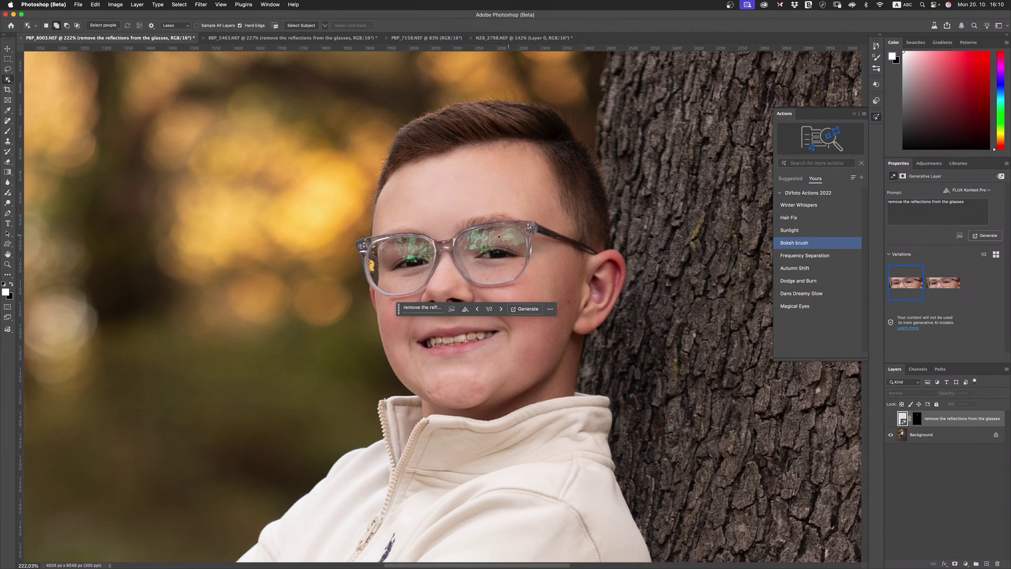
{"action": "left_click", "coordinate": [890, 418]}
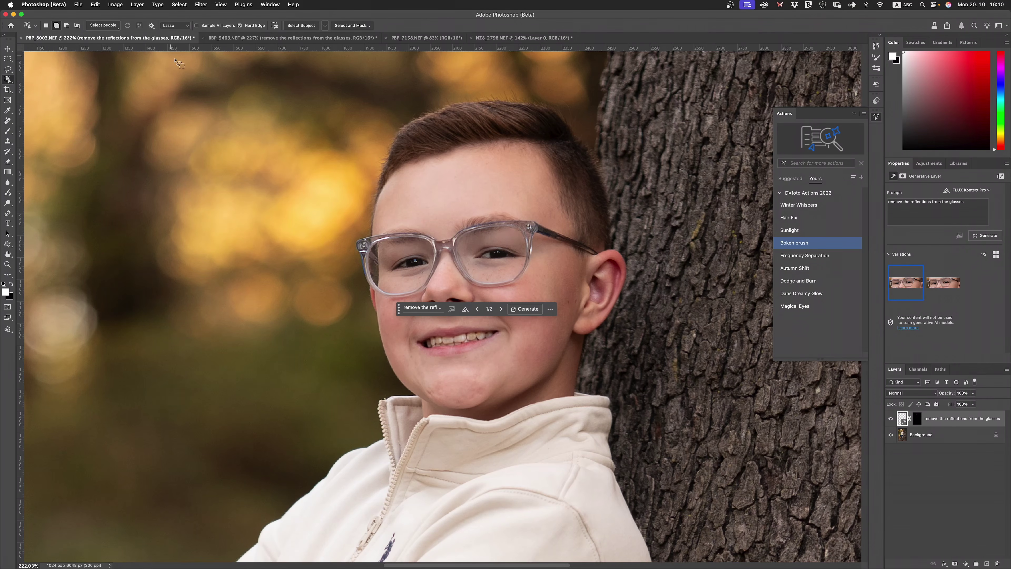
{"action": "left_click", "coordinate": [242, 40]}
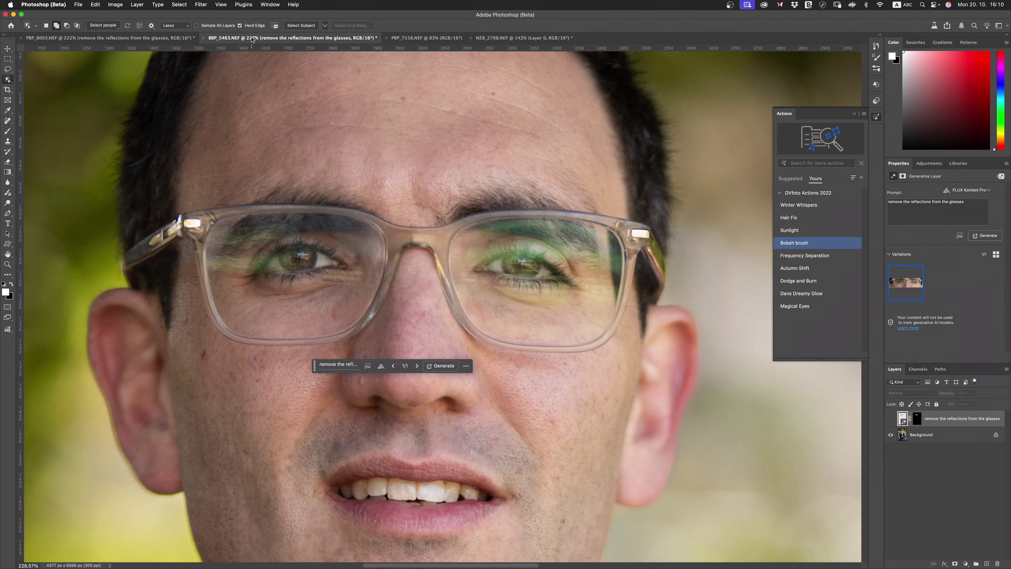
{"action": "left_click", "coordinate": [891, 418]}
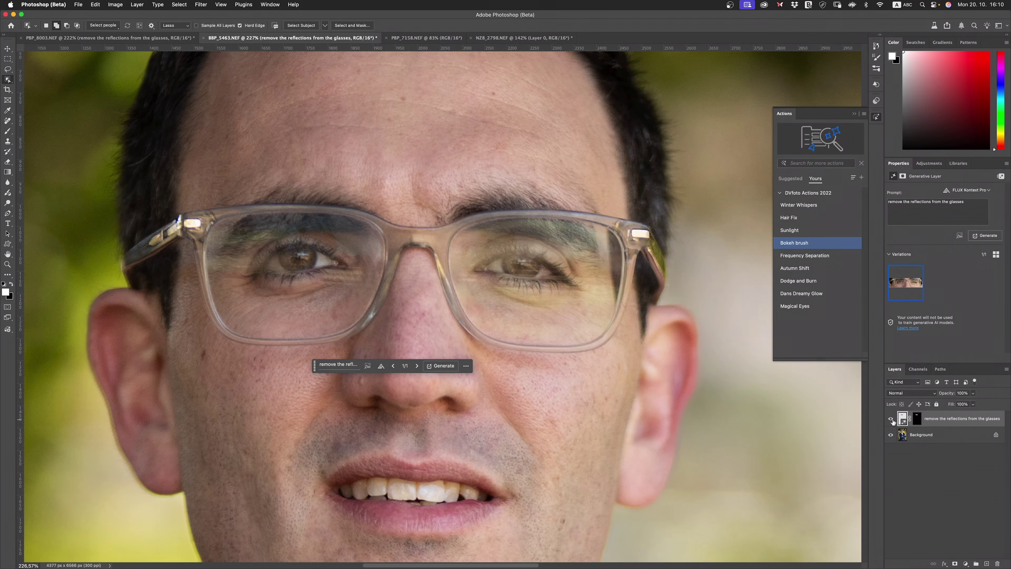
Generate another variation of the man's reflection removal and compare it with the original by hiding and showing the layer
{"action": "left_click", "coordinate": [986, 235]}
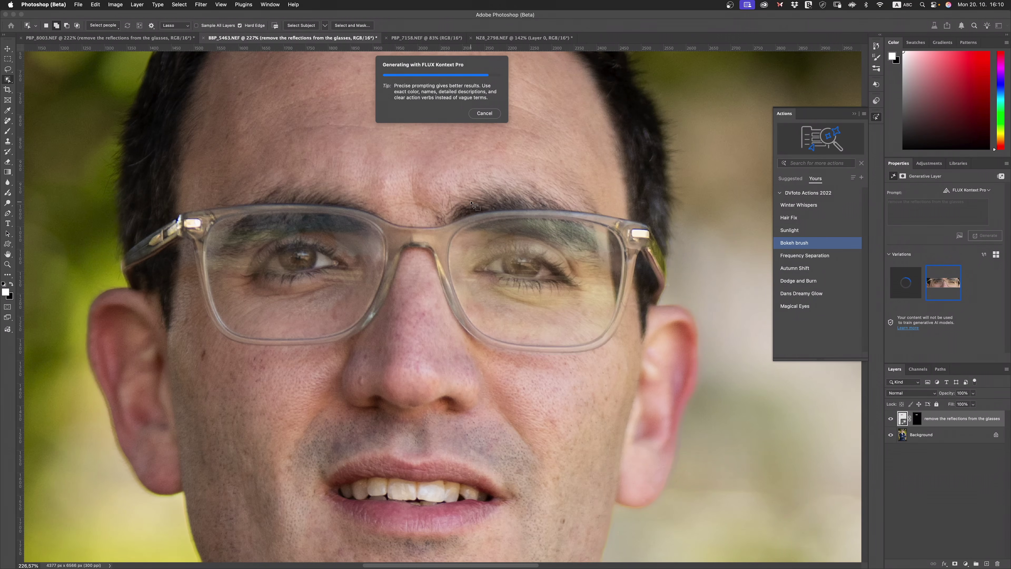
{"action": "left_click", "coordinate": [890, 418]}
{"action": "left_click", "coordinate": [890, 424]}
{"action": "left_click", "coordinate": [890, 424]}
{"action": "left_click", "coordinate": [889, 424]}
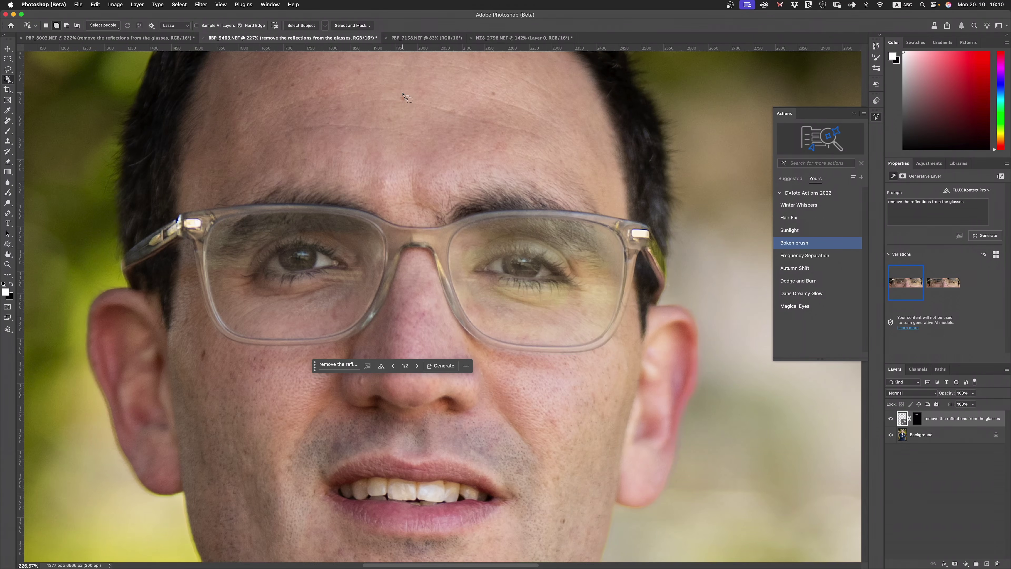
Undo the reflection-removal fill on the man's portrait and lasso a loose area around his glasses, from above the eyebrows to below the nose
{"action": "key", "text": "super+z"}
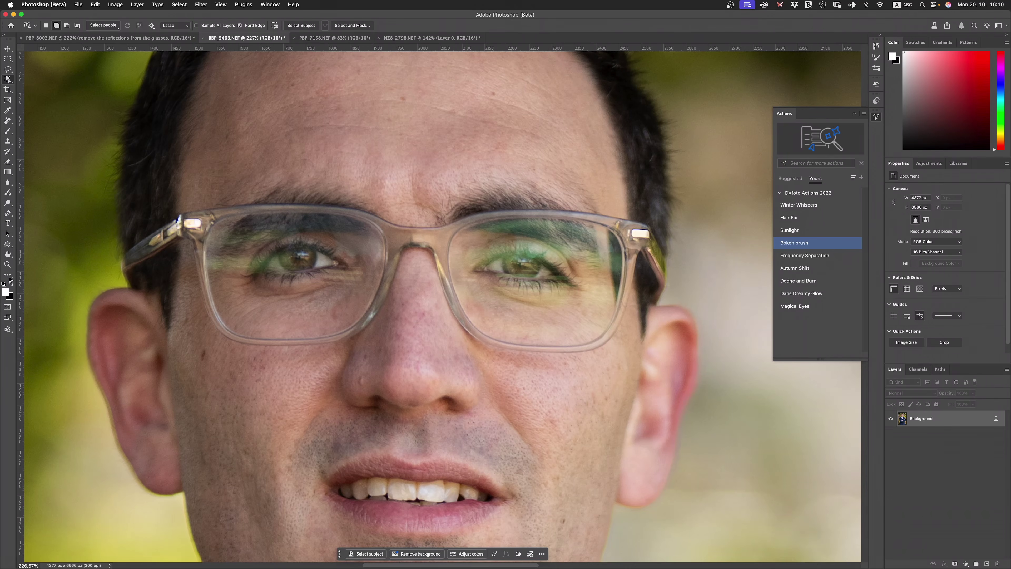
{"action": "left_click", "coordinate": [7, 264]}
{"action": "scroll", "coordinate": [343, 263], "scroll_direction": "down", "scroll_amount": 5}
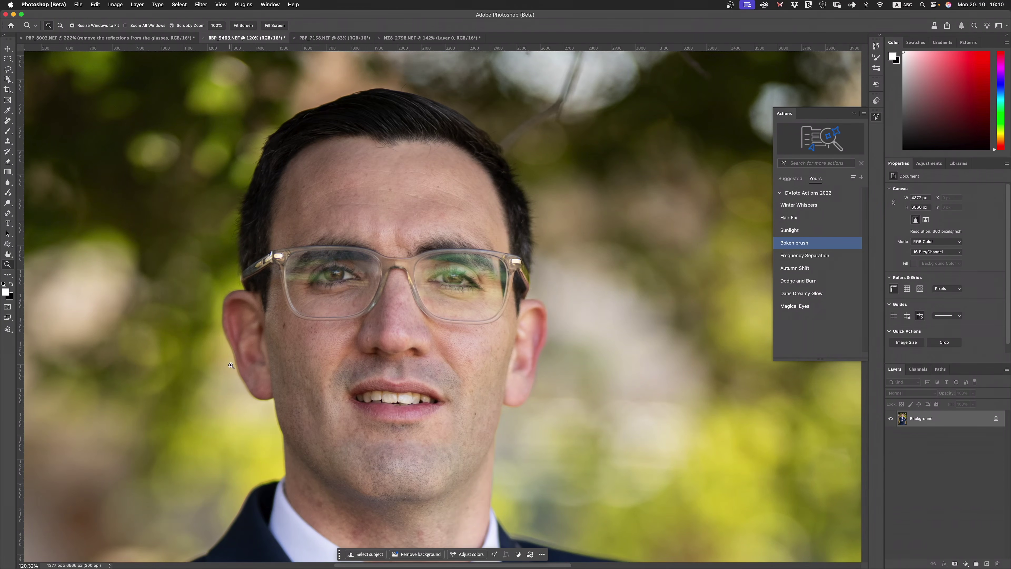
{"action": "left_click", "coordinate": [8, 70]}
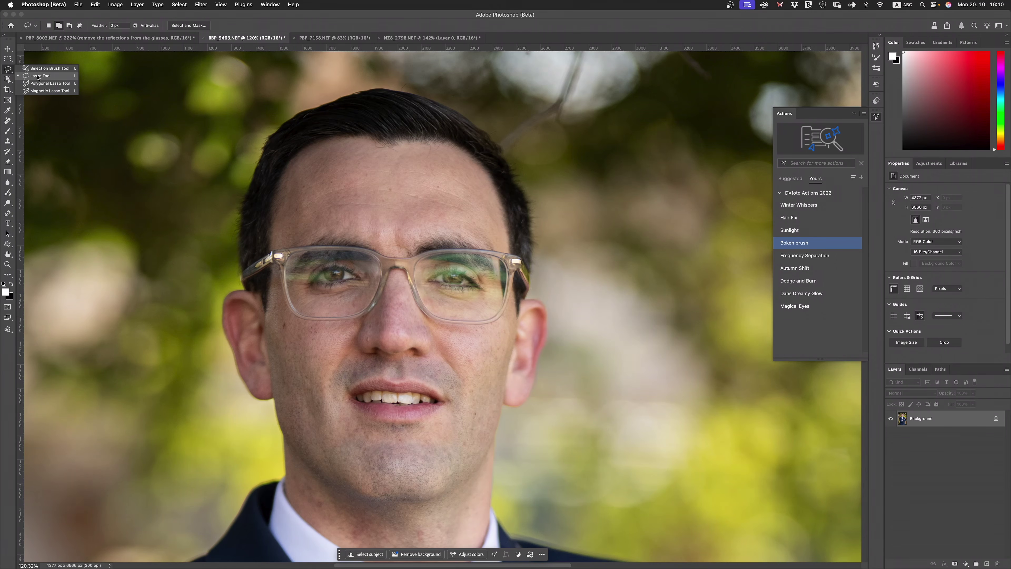
{"action": "left_click", "coordinate": [38, 77]}
{"action": "mouse_move", "coordinate": [288, 229]}
{"action": "left_mouse_down"}
{"action": "mouse_move", "coordinate": [216, 236]}
{"action": "mouse_move", "coordinate": [219, 326]}
{"action": "mouse_move", "coordinate": [224, 346]}
{"action": "mouse_move", "coordinate": [250, 363]}
{"action": "mouse_move", "coordinate": [426, 366]}
{"action": "mouse_move", "coordinate": [514, 386]}
{"action": "mouse_move", "coordinate": [554, 379]}
{"action": "mouse_move", "coordinate": [566, 340]}
{"action": "mouse_move", "coordinate": [560, 273]}
{"action": "mouse_move", "coordinate": [509, 232]}
{"action": "mouse_move", "coordinate": [335, 218]}
{"action": "mouse_move", "coordinate": [280, 229]}
{"action": "left_mouse_up"}
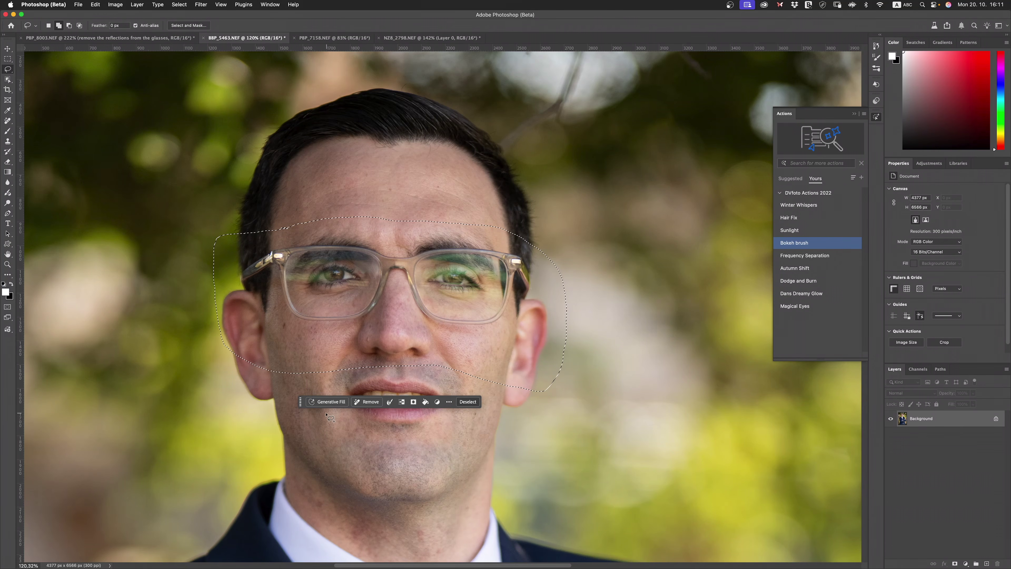
Generate a fill in the lassoed area with Gemini 2.5 (Nano Banana), using the prompt "Remove the glasses"
{"action": "left_click", "coordinate": [329, 405]}
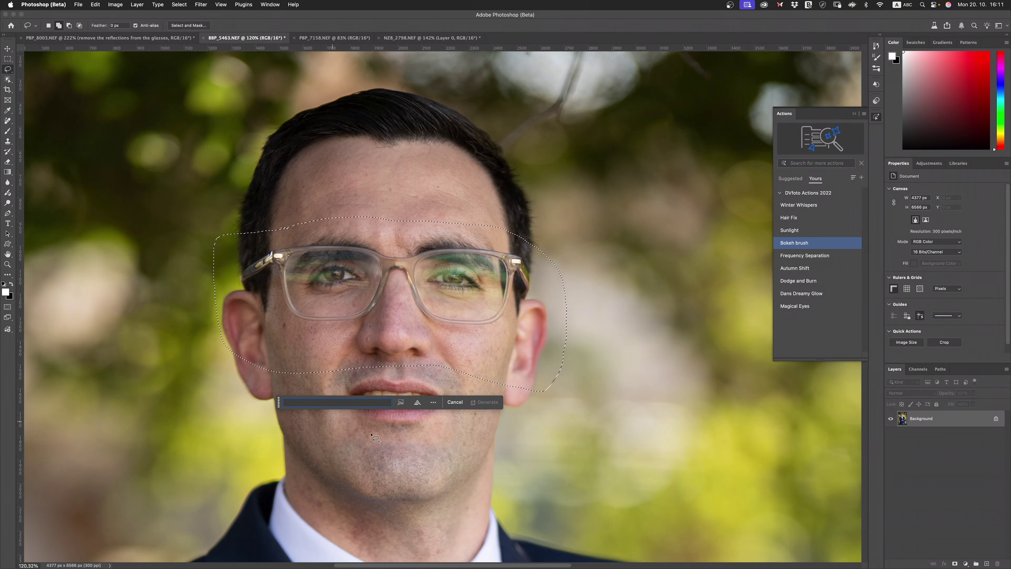
{"action": "left_click", "coordinate": [416, 401]}
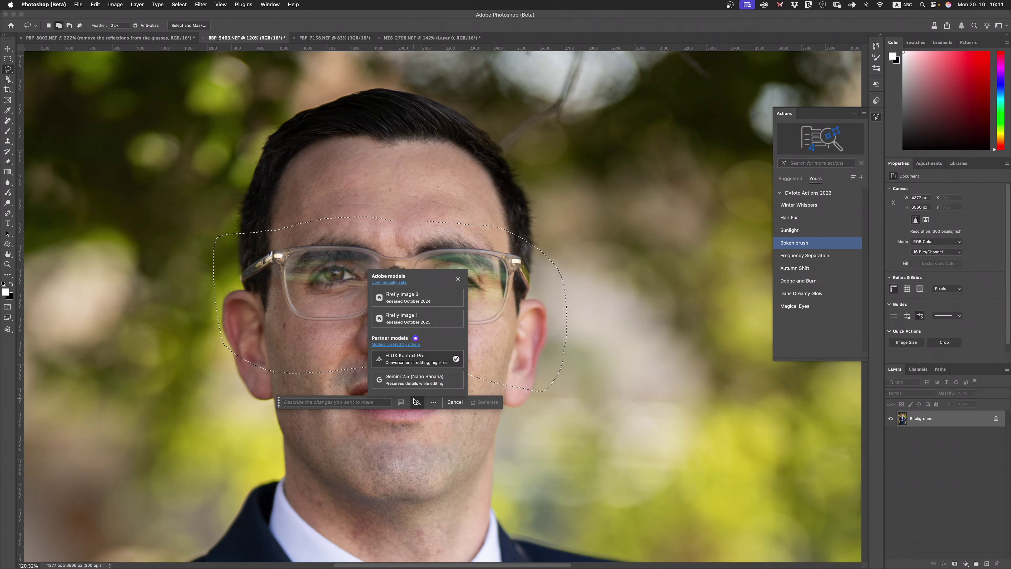
{"action": "left_click", "coordinate": [416, 383]}
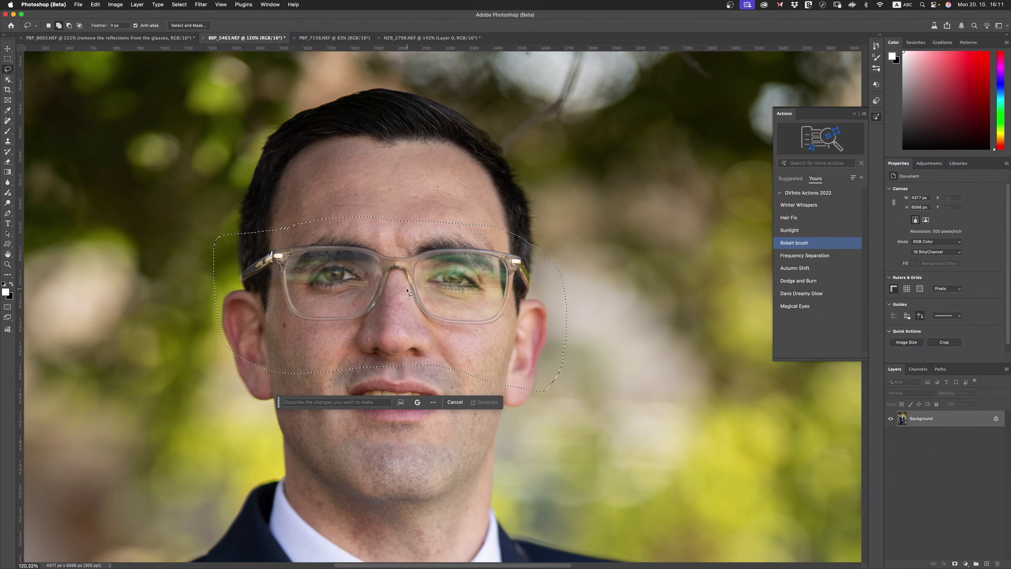
{"action": "type", "text": "Remove the glasses"}
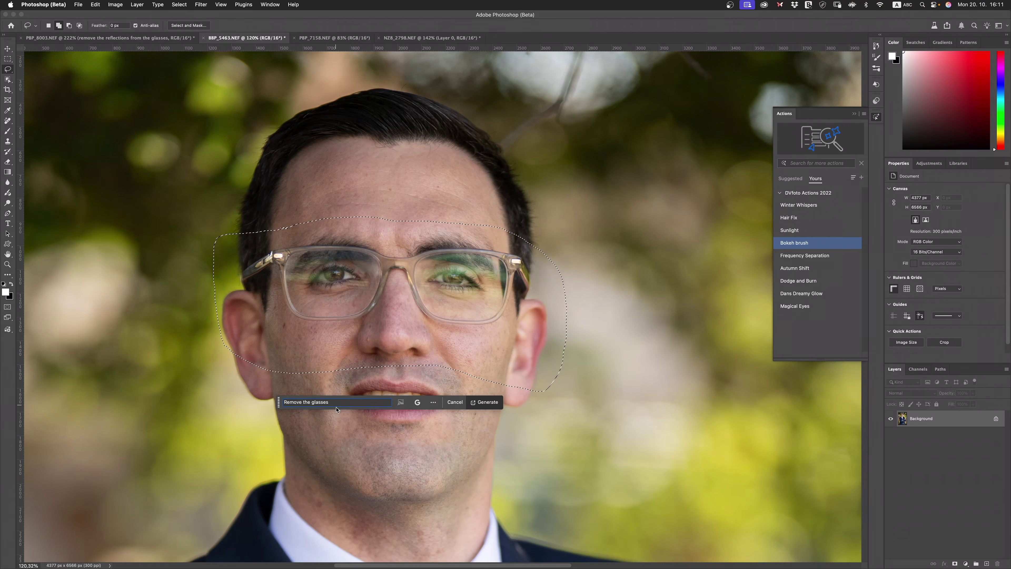
{"action": "left_click", "coordinate": [491, 405]}
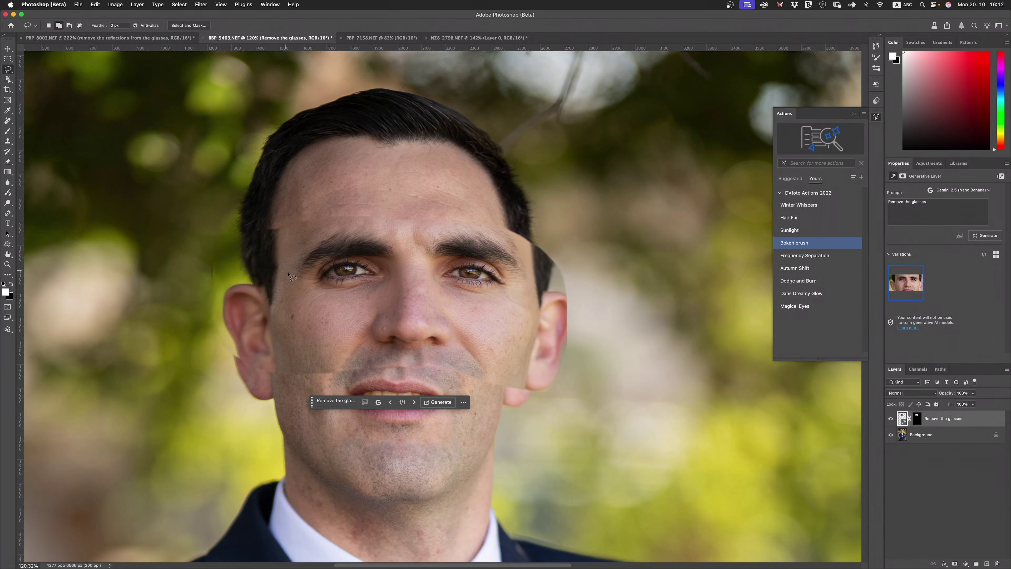
Shift the generated face patch slightly sideways and narrow it to about 94% width so it lines up with the head
{"action": "left_click", "coordinate": [7, 48]}
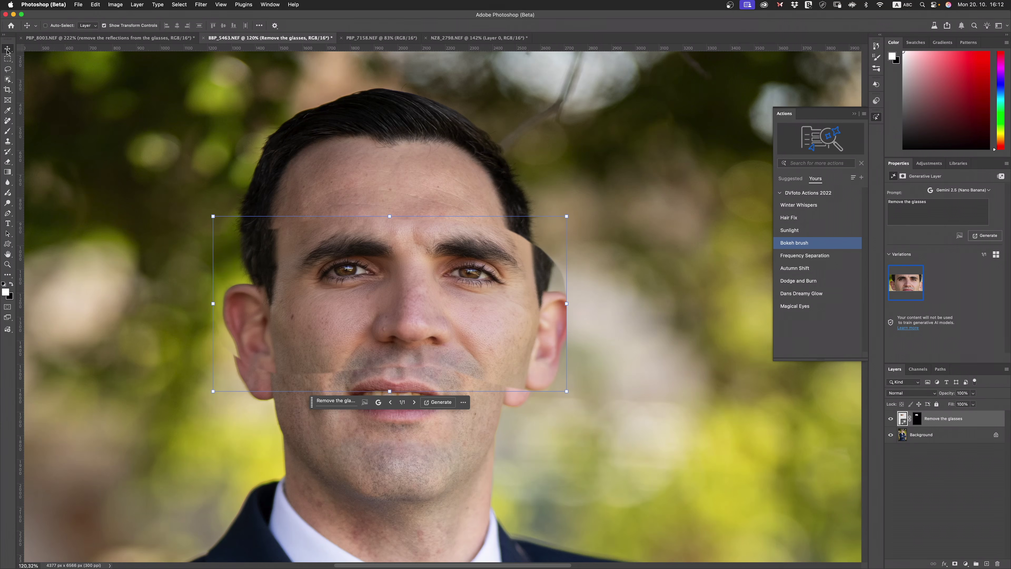
{"action": "left_click_drag", "start_coordinate": [374, 292], "coordinate": [367, 291]}
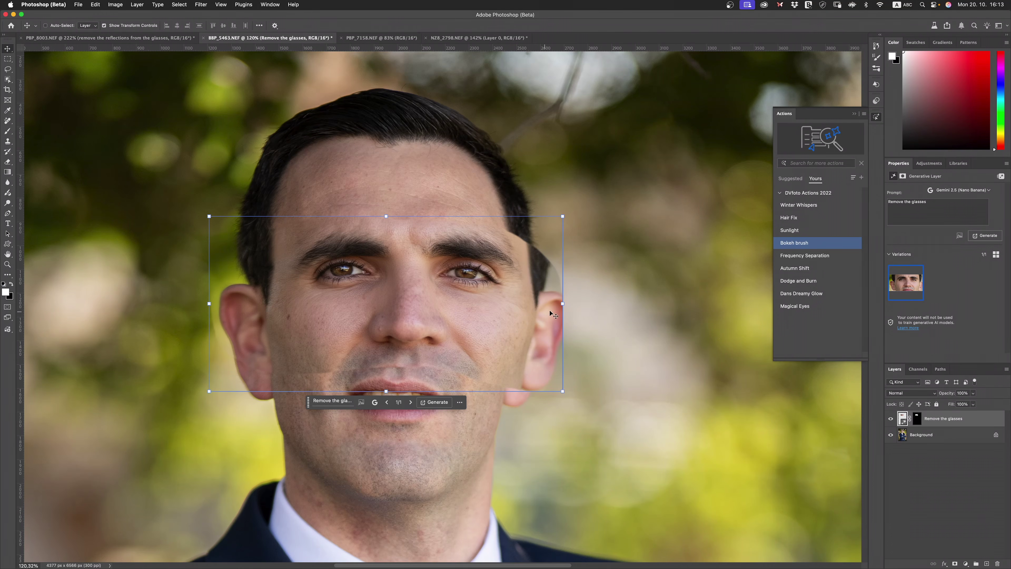
{"action": "left_click_drag", "start_coordinate": [562, 303], "coordinate": [542, 304]}
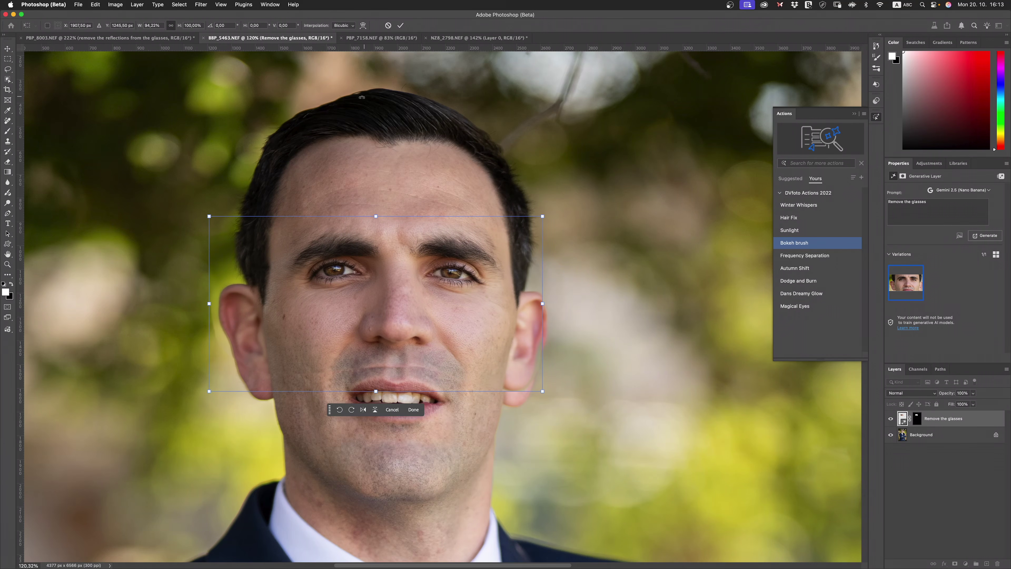
Apply the transform and toggle the "Remove the glasses" layer to compare it with the original face, leaving it shown
{"action": "left_click", "coordinate": [890, 418]}
{"action": "left_click", "coordinate": [890, 418]}
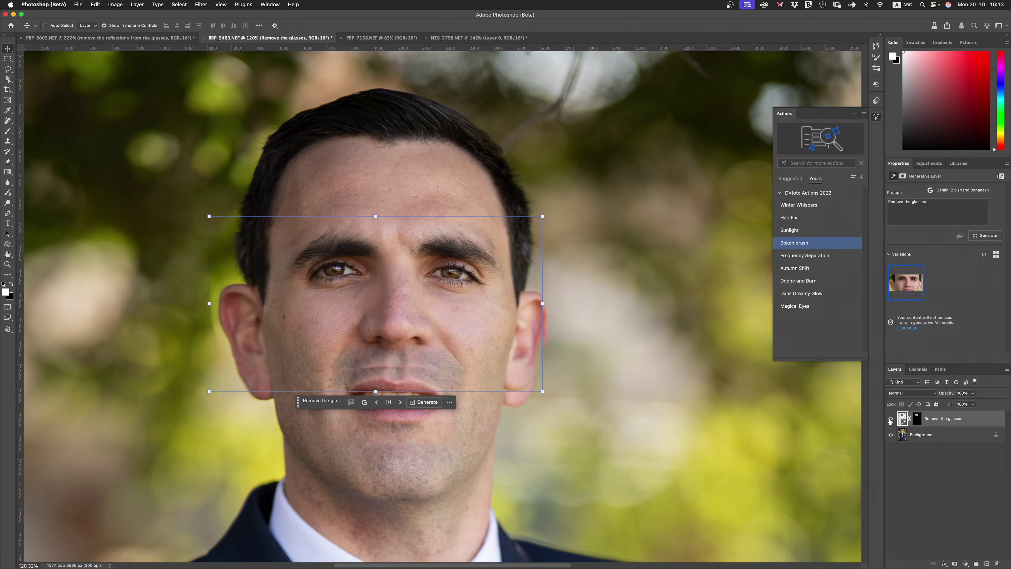
{"action": "left_click", "coordinate": [890, 419]}
{"action": "left_click", "coordinate": [890, 419]}
{"action": "left_click", "coordinate": [888, 419]}
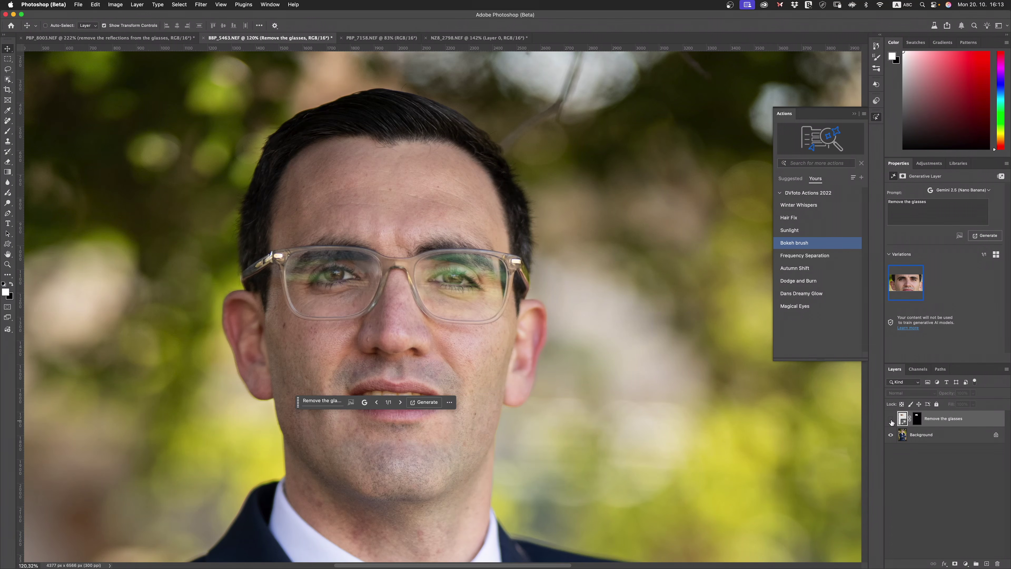
{"action": "left_click", "coordinate": [890, 420]}
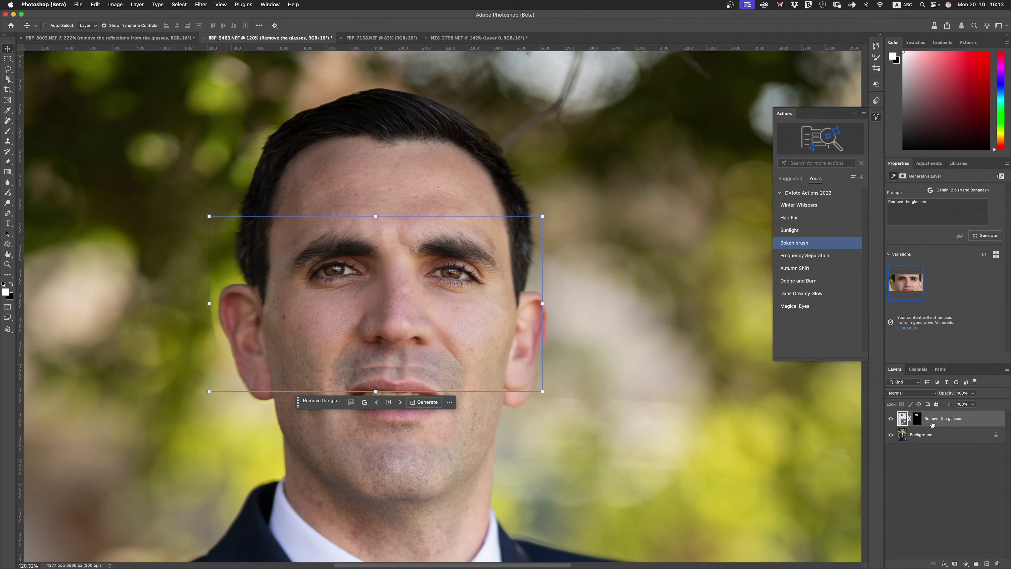
Set the layer's blend mode to Difference and resize the patch to about 98.9% width and 108.7% height to match the face underneath
{"action": "left_click", "coordinate": [919, 392]}
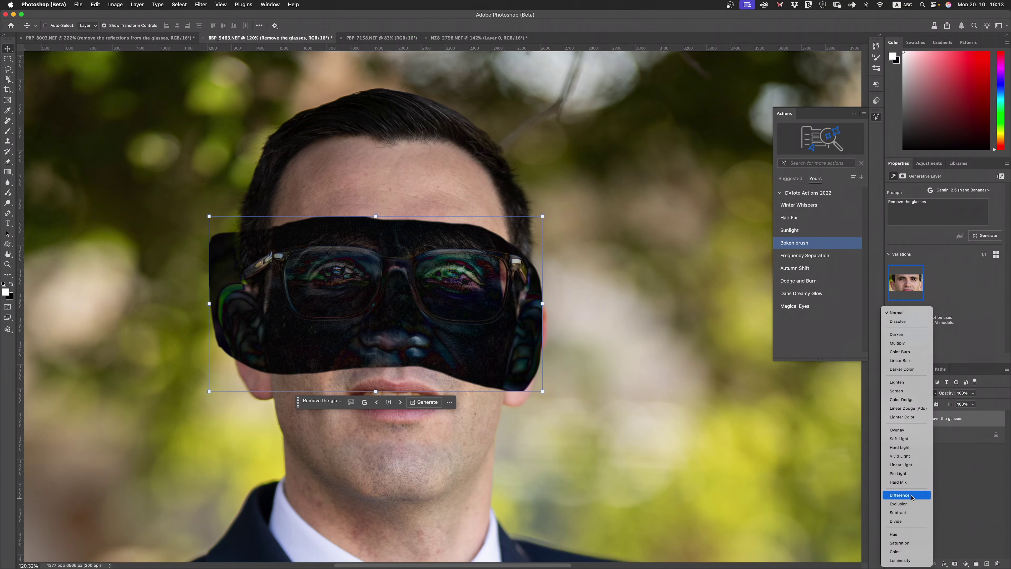
{"action": "left_click", "coordinate": [913, 495]}
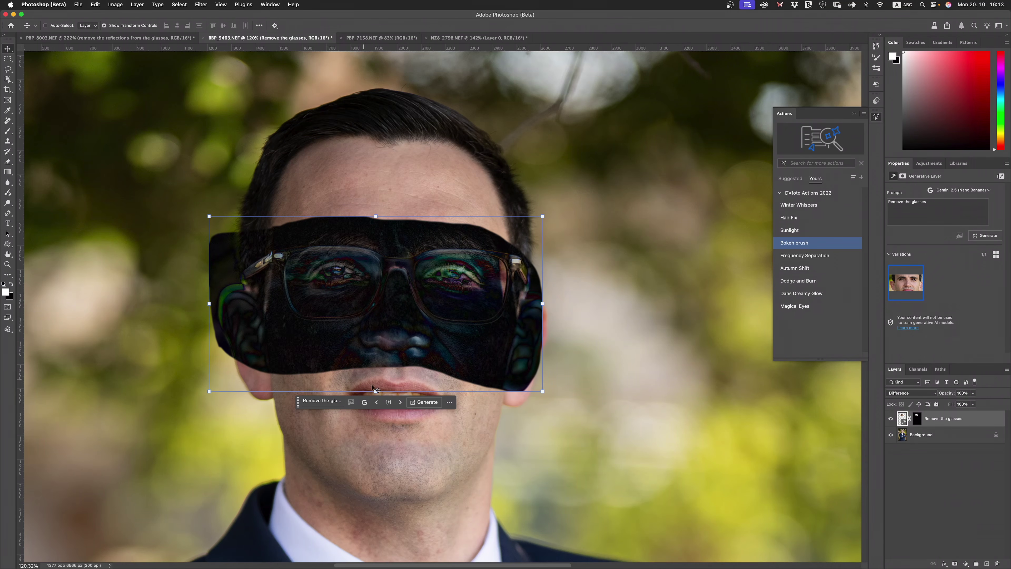
{"action": "left_click_drag", "start_coordinate": [376, 391], "coordinate": [376, 406]}
{"action": "left_click_drag", "start_coordinate": [209, 316], "coordinate": [237, 319]}
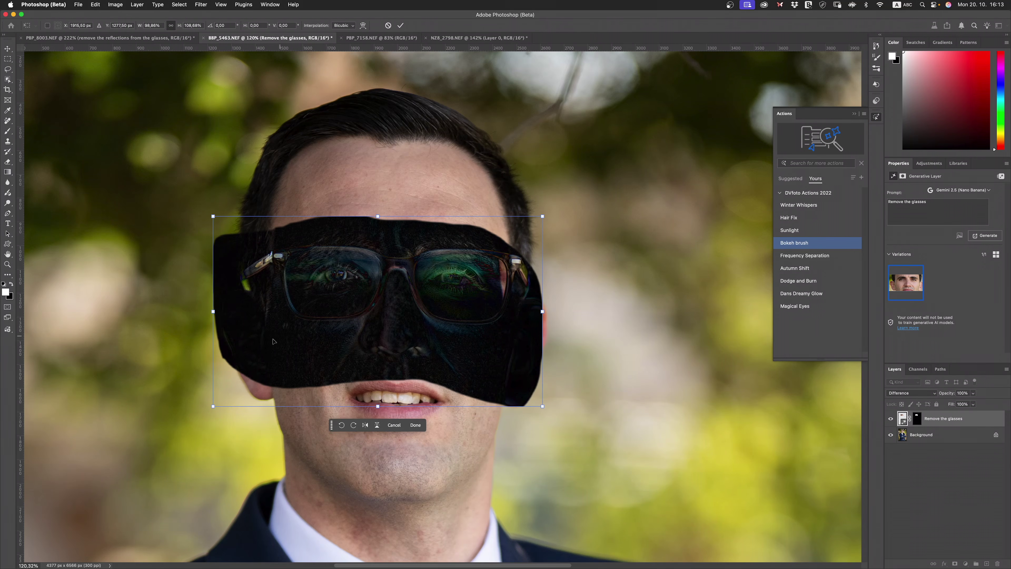
Fine-tune the face patch in Difference mode to about 97.6% width and 109.4% height so it matches the face underneath
{"action": "left_click_drag", "start_coordinate": [541, 312], "coordinate": [538, 311]}
{"action": "left_click_drag", "start_coordinate": [375, 217], "coordinate": [376, 216]}
{"action": "left_click_drag", "start_coordinate": [538, 311], "coordinate": [541, 312]}
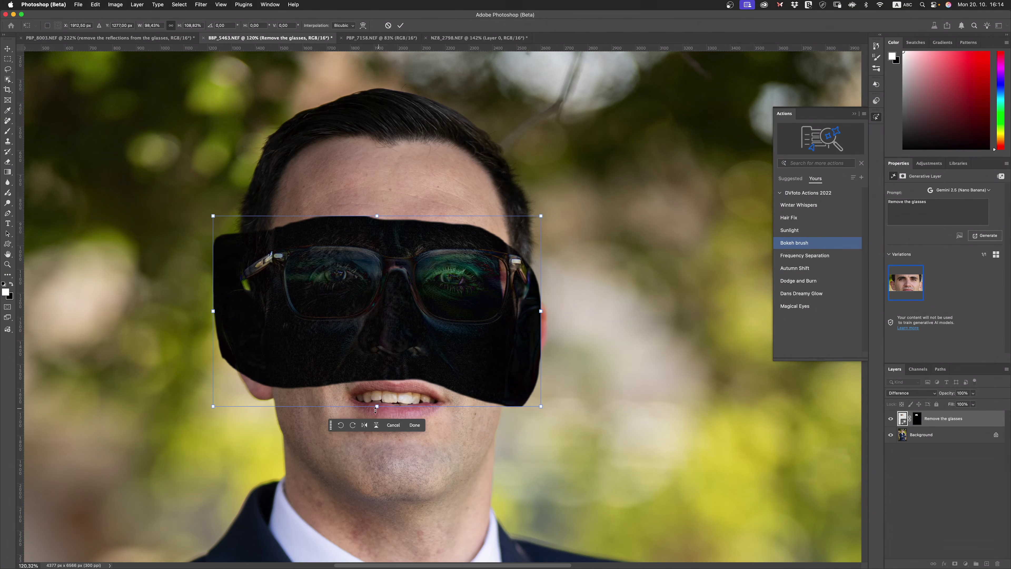
{"action": "left_click_drag", "start_coordinate": [376, 407], "coordinate": [380, 407]}
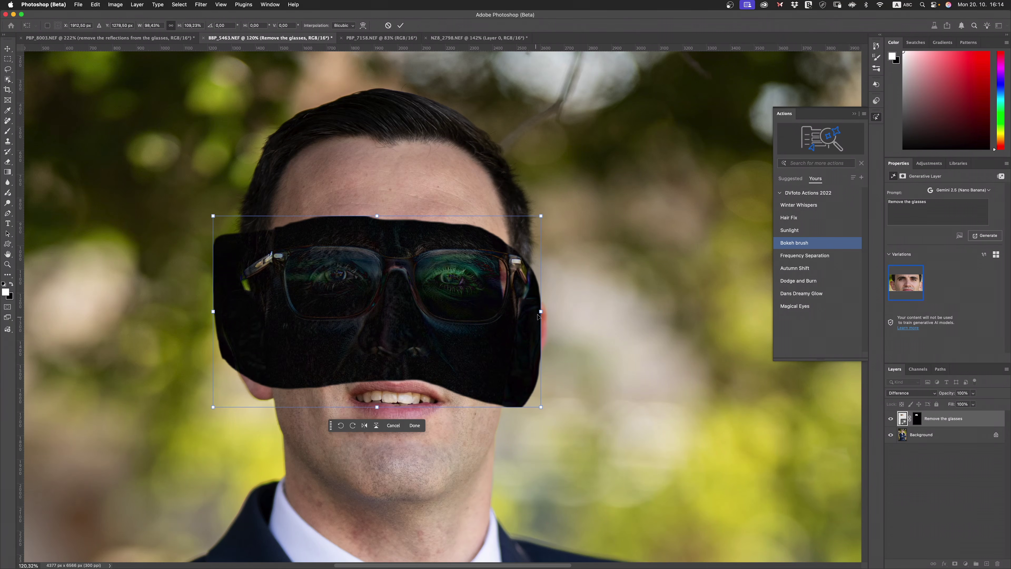
{"action": "left_click_drag", "start_coordinate": [540, 310], "coordinate": [537, 311]}
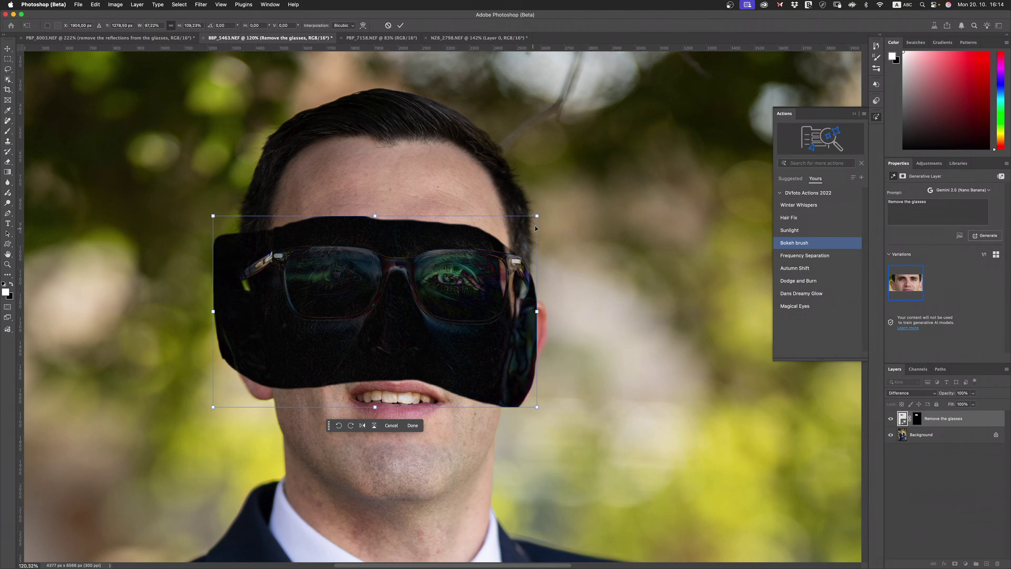
{"action": "left_click_drag", "start_coordinate": [538, 215], "coordinate": [540, 214]}
{"action": "left_click_drag", "start_coordinate": [376, 407], "coordinate": [376, 407]}
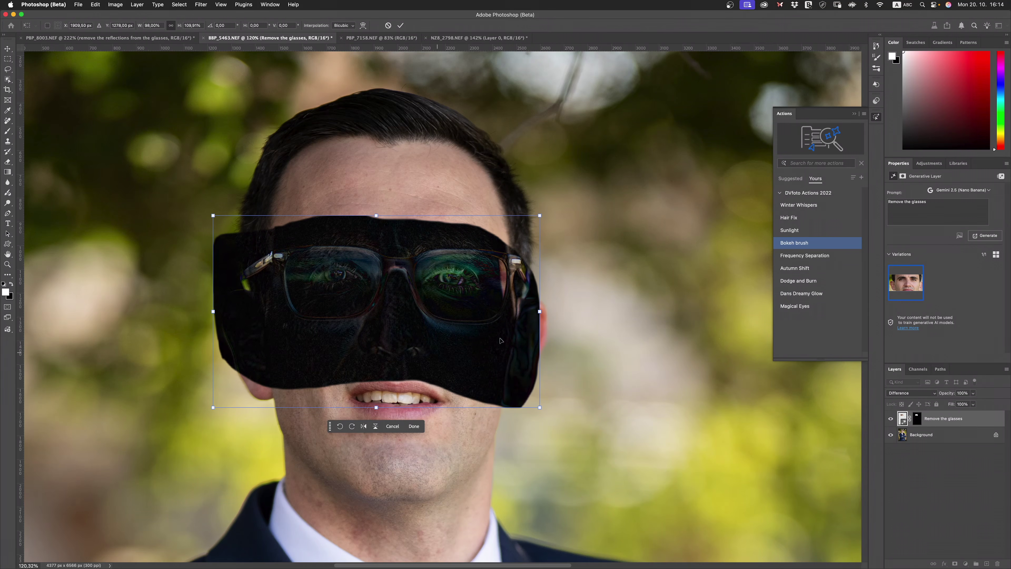
{"action": "left_click_drag", "start_coordinate": [539, 312], "coordinate": [537, 311]}
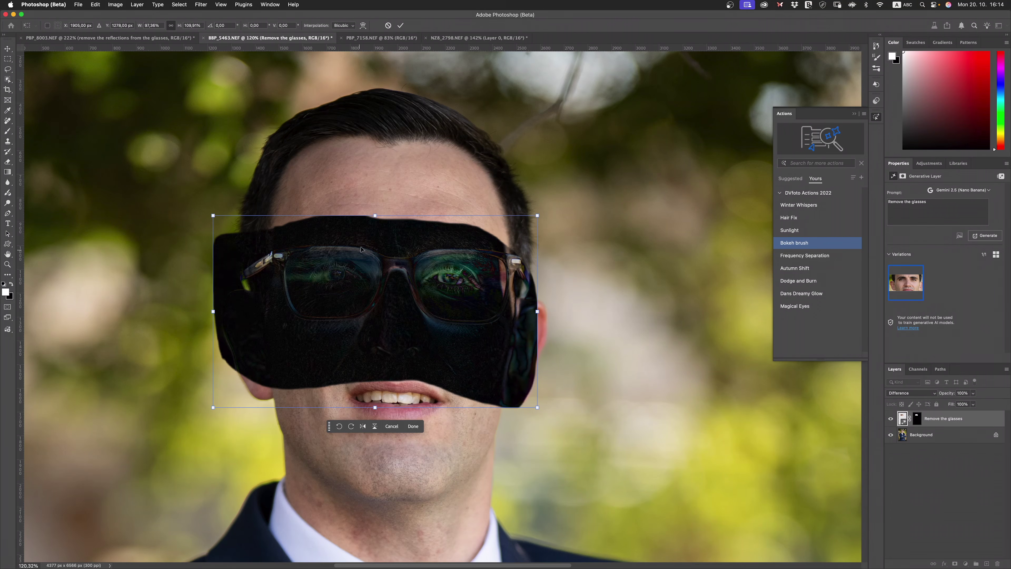
{"action": "left_click_drag", "start_coordinate": [375, 216], "coordinate": [378, 217]}
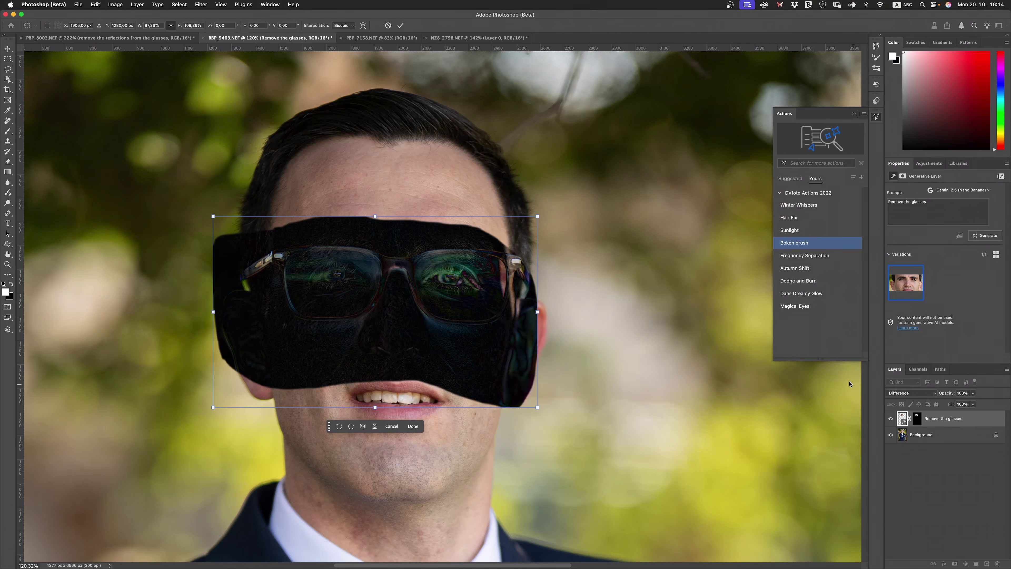
Return the patch layer's blend mode to Normal, widen the patch to about 99.1%, and apply the transform
{"action": "left_click", "coordinate": [905, 395]}
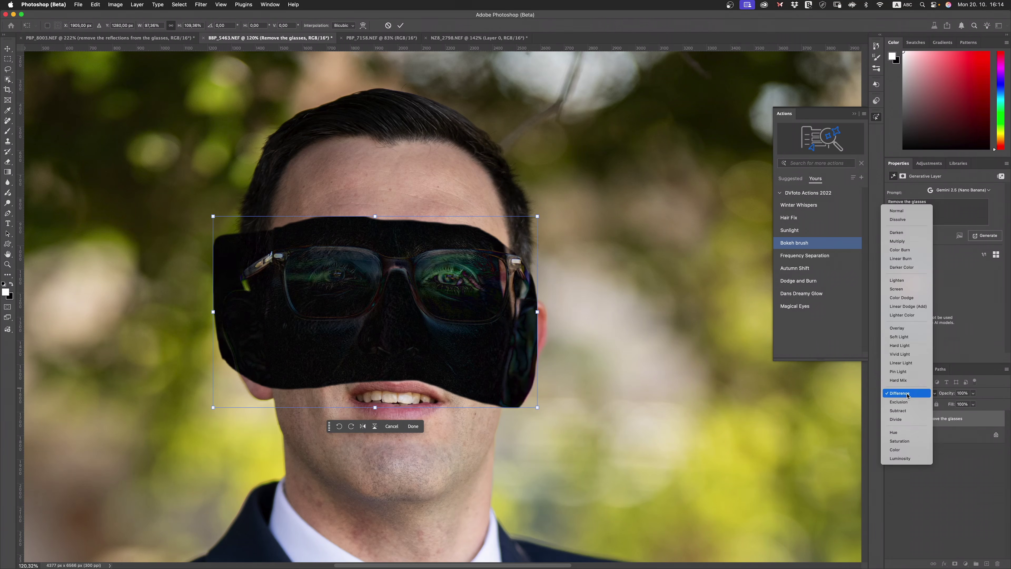
{"action": "left_click", "coordinate": [903, 211]}
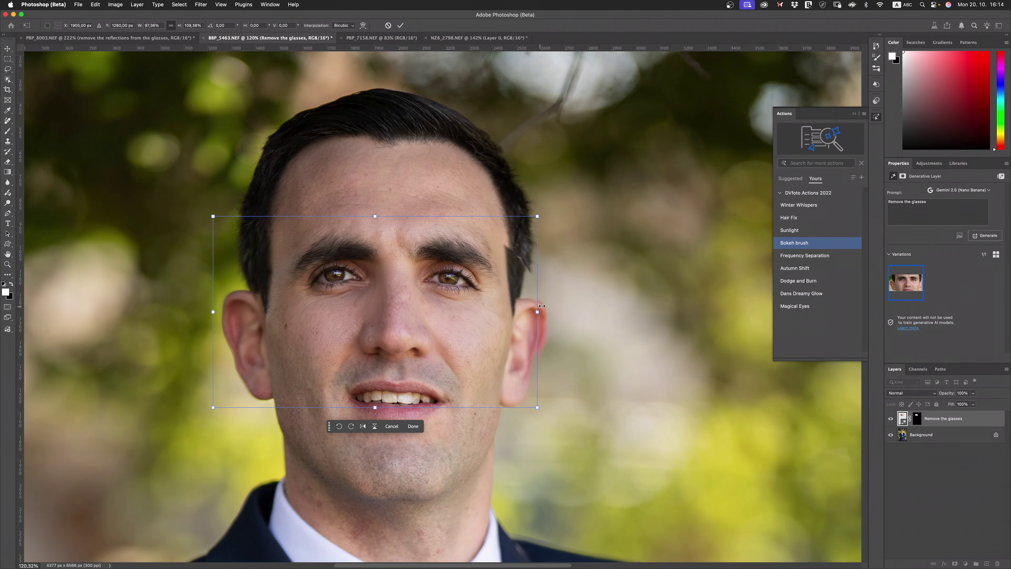
{"action": "left_click_drag", "start_coordinate": [537, 311], "coordinate": [543, 312]}
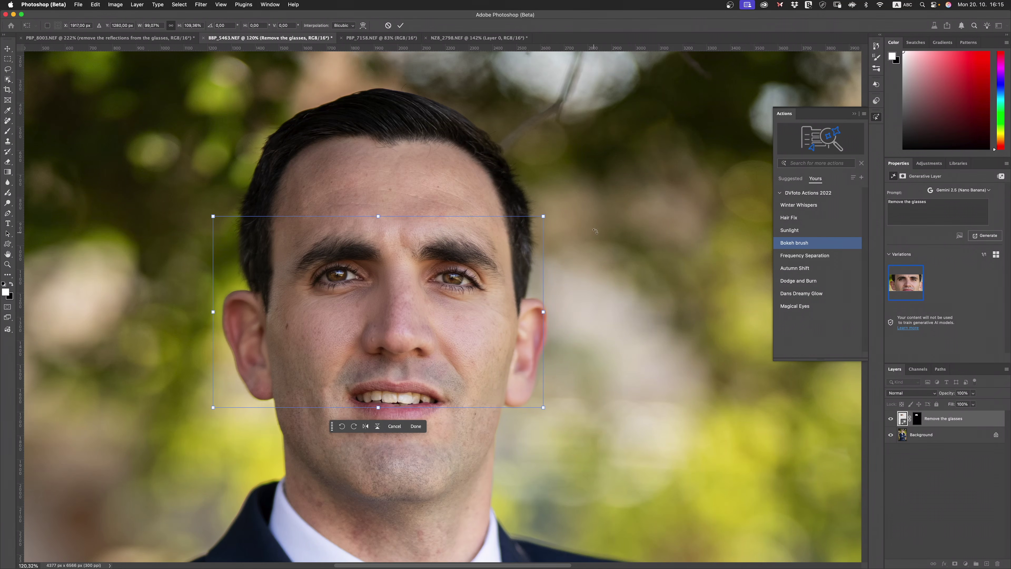
{"action": "left_click", "coordinate": [929, 434]}
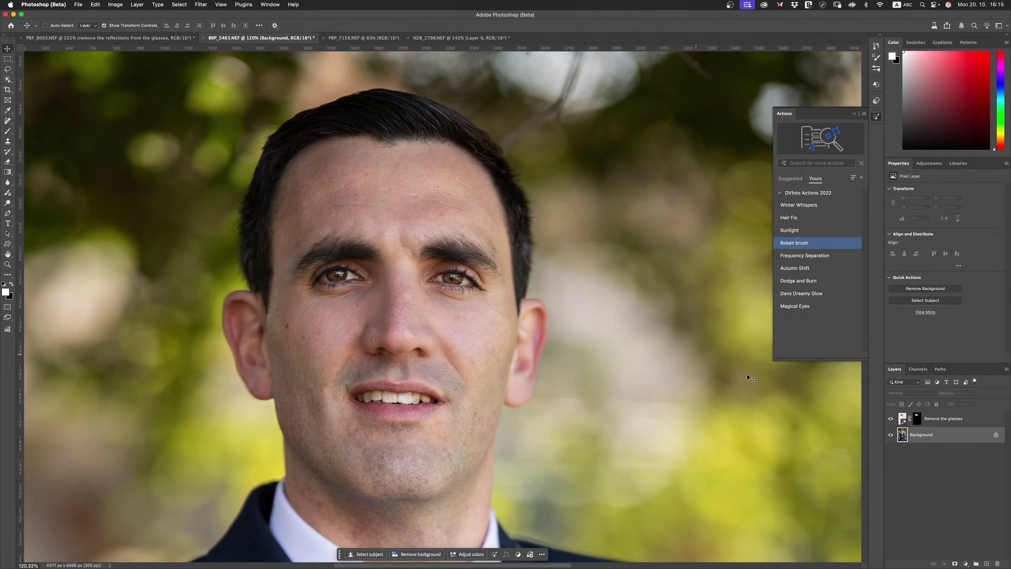
Delete the "Remove the glasses" layer's mask and replace it with a new mask inverted to black
{"action": "left_click", "coordinate": [953, 419]}
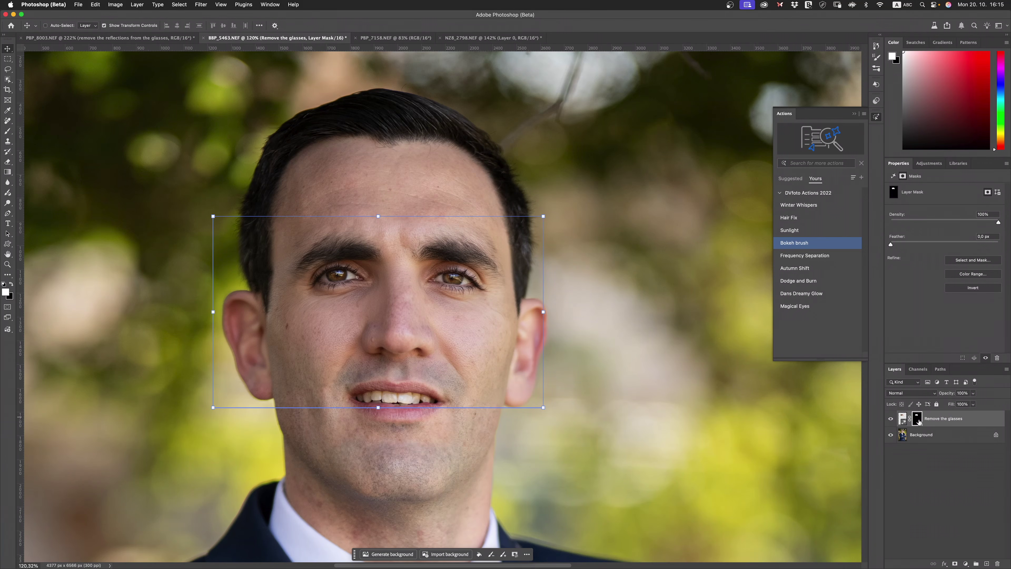
{"action": "left_click_drag", "start_coordinate": [917, 422], "coordinate": [997, 565]}
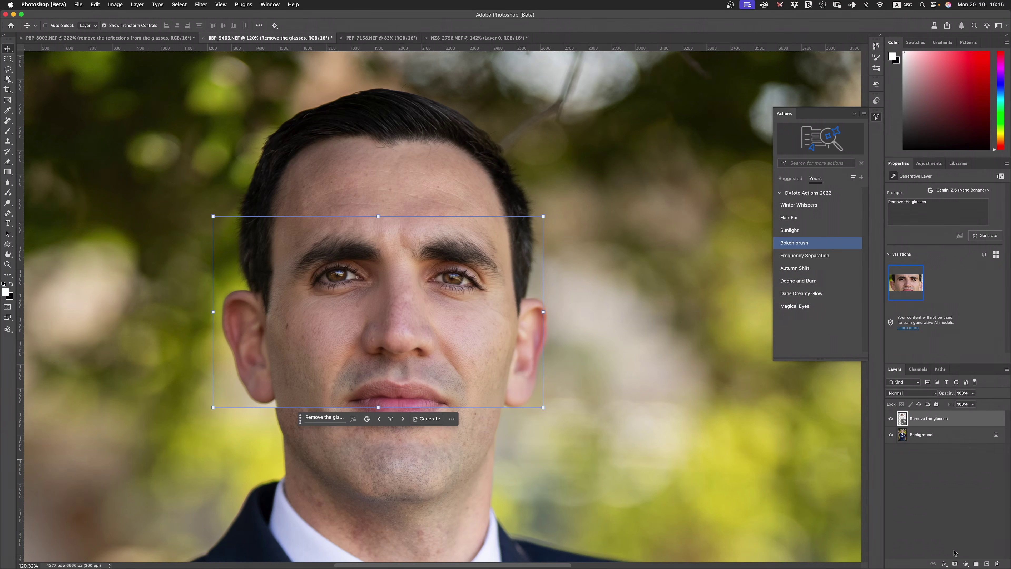
{"action": "left_click", "coordinate": [954, 563]}
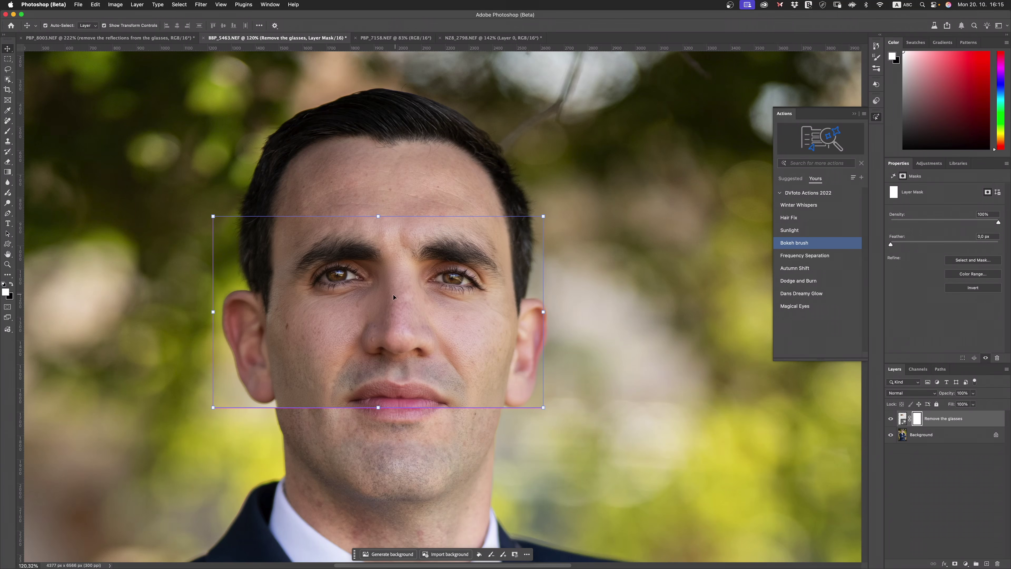
{"action": "key", "text": "super+i"}
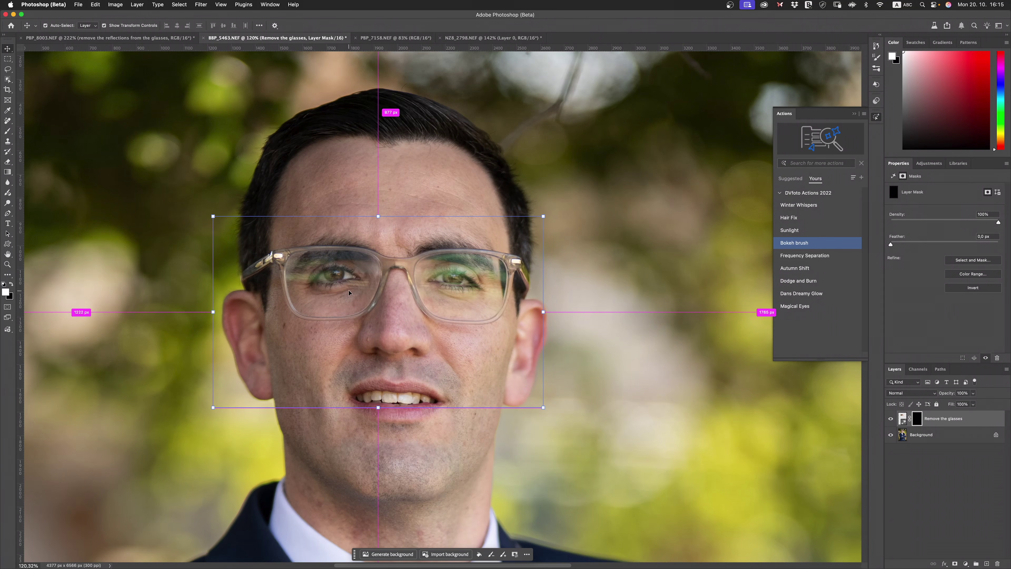
{"action": "left_click_drag", "start_coordinate": [343, 296], "coordinate": [338, 293]}
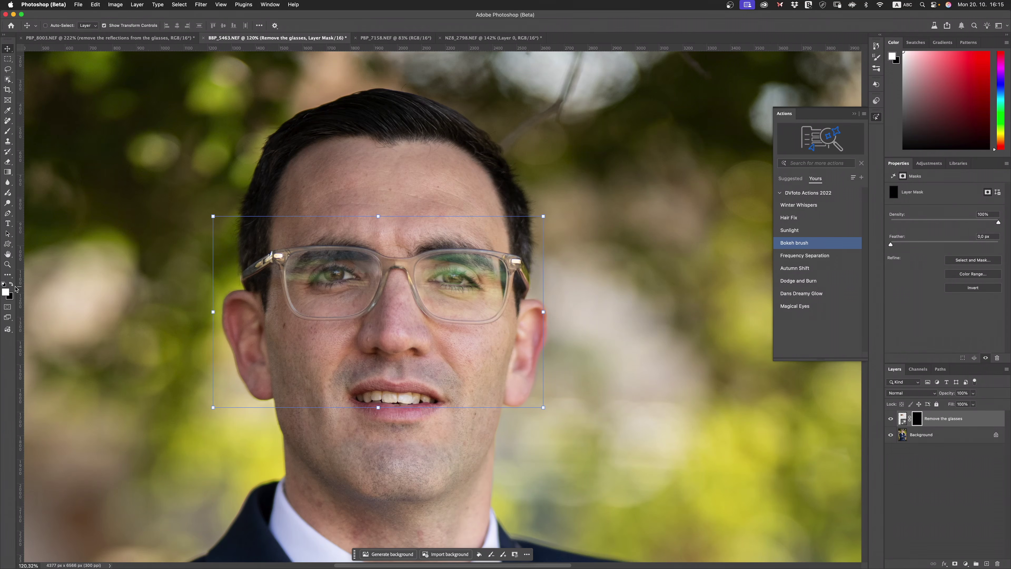
Brush white on the mask over the eyebrow and eye behind the image-right lens to reveal the reflection-free patch
{"action": "left_click", "coordinate": [7, 263]}
{"action": "left_click_drag", "start_coordinate": [332, 271], "coordinate": [330, 269]}
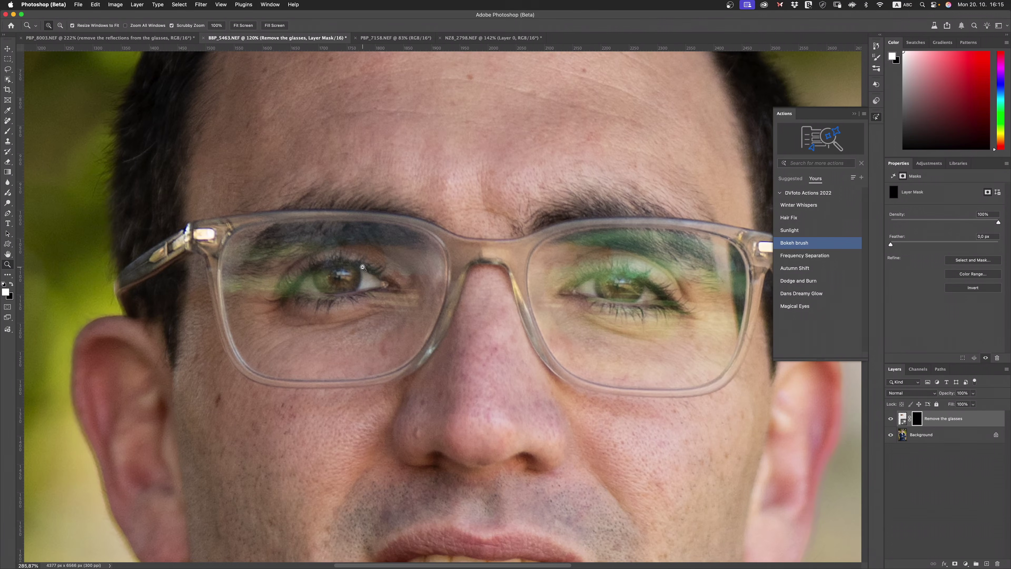
{"action": "left_click_drag", "start_coordinate": [7, 130], "coordinate": [41, 133]}
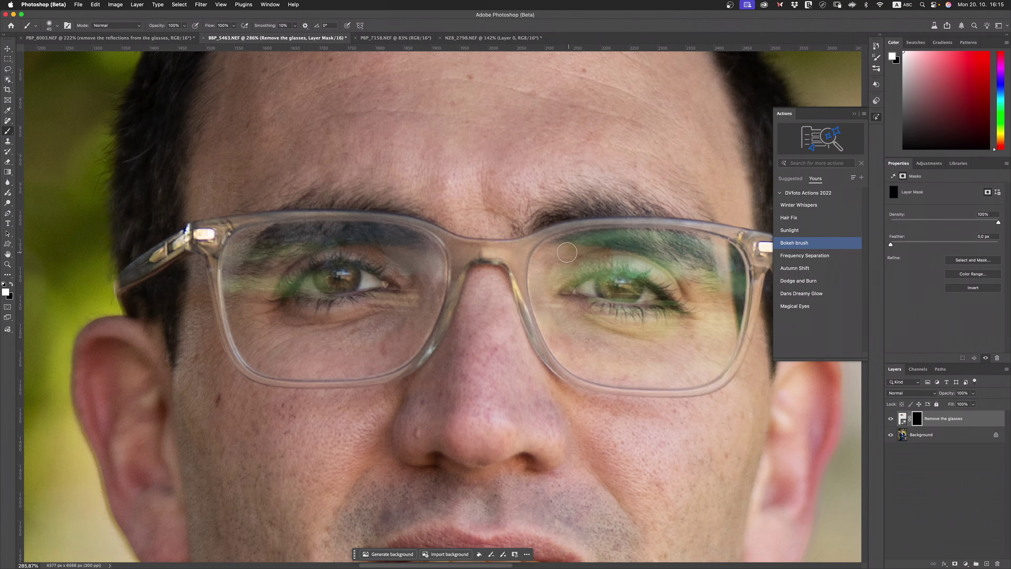
{"action": "mouse_move", "coordinate": [565, 253]}
{"action": "left_mouse_down"}
{"action": "mouse_move", "coordinate": [637, 255]}
{"action": "mouse_move", "coordinate": [612, 244]}
{"action": "mouse_move", "coordinate": [615, 235]}
{"action": "mouse_move", "coordinate": [653, 235]}
{"action": "mouse_move", "coordinate": [614, 232]}
{"action": "mouse_move", "coordinate": [687, 235]}
{"action": "left_mouse_up"}
{"action": "key", "text": "bracketleft"}
{"action": "key", "text": "bracketleft"}
{"action": "key", "text": "bracketleft"}
{"action": "key", "text": "bracketleft"}
{"action": "mouse_move", "coordinate": [563, 241]}
{"action": "left_mouse_down"}
{"action": "mouse_move", "coordinate": [535, 271]}
{"action": "mouse_move", "coordinate": [538, 262]}
{"action": "mouse_move", "coordinate": [543, 294]}
{"action": "mouse_move", "coordinate": [551, 271]}
{"action": "mouse_move", "coordinate": [581, 258]}
{"action": "mouse_move", "coordinate": [597, 275]}
{"action": "mouse_move", "coordinate": [577, 291]}
{"action": "mouse_move", "coordinate": [607, 282]}
{"action": "mouse_move", "coordinate": [653, 286]}
{"action": "mouse_move", "coordinate": [619, 310]}
{"action": "mouse_move", "coordinate": [611, 298]}
{"action": "mouse_move", "coordinate": [639, 294]}
{"action": "left_mouse_up"}
Resize the brush and paint the mask white around the outer corner of the eye behind the image-right lens
{"action": "key", "text": "bracketright"}
{"action": "key", "text": "bracketright"}
{"action": "key", "text": "bracketright"}
{"action": "key", "text": "bracketright"}
{"action": "key", "text": "bracketright"}
{"action": "key", "text": "bracketright"}
{"action": "key", "text": "bracketright"}
{"action": "key", "text": "bracketright"}
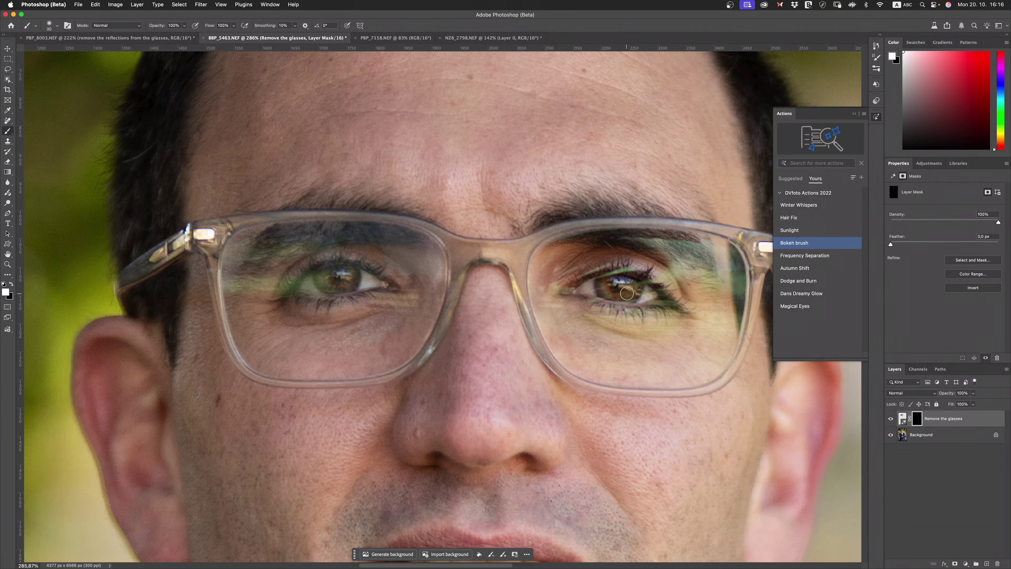
{"action": "key", "text": "bracketright"}
{"action": "key", "text": "bracketright"}
{"action": "mouse_move", "coordinate": [673, 297]}
{"action": "left_mouse_down"}
{"action": "mouse_move", "coordinate": [609, 284]}
{"action": "mouse_move", "coordinate": [675, 313]}
{"action": "mouse_move", "coordinate": [685, 296]}
{"action": "mouse_move", "coordinate": [650, 272]}
{"action": "mouse_move", "coordinate": [661, 290]}
{"action": "mouse_move", "coordinate": [679, 266]}
{"action": "mouse_move", "coordinate": [681, 292]}
{"action": "mouse_move", "coordinate": [714, 276]}
{"action": "left_mouse_up"}
Paint the mask white with a smaller brush along the inside edges of the image-right lens, keeping the frame intact
{"action": "key", "text": "bracketleft"}
{"action": "key", "text": "bracketleft"}
{"action": "key", "text": "bracketleft"}
{"action": "key", "text": "bracketleft"}
{"action": "key", "text": "bracketleft"}
{"action": "key", "text": "bracketleft"}
{"action": "key", "text": "bracketleft"}
{"action": "mouse_move", "coordinate": [648, 245]}
{"action": "left_mouse_down"}
{"action": "mouse_move", "coordinate": [688, 250]}
{"action": "mouse_move", "coordinate": [708, 268]}
{"action": "mouse_move", "coordinate": [696, 257]}
{"action": "mouse_move", "coordinate": [713, 252]}
{"action": "mouse_move", "coordinate": [720, 306]}
{"action": "mouse_move", "coordinate": [721, 250]}
{"action": "mouse_move", "coordinate": [735, 274]}
{"action": "mouse_move", "coordinate": [728, 251]}
{"action": "mouse_move", "coordinate": [728, 332]}
{"action": "mouse_move", "coordinate": [734, 265]}
{"action": "mouse_move", "coordinate": [724, 246]}
{"action": "mouse_move", "coordinate": [737, 269]}
{"action": "mouse_move", "coordinate": [728, 340]}
{"action": "left_mouse_up"}
{"action": "key", "text": "bracketleft"}
{"action": "key", "text": "bracketleft"}
{"action": "key", "text": "bracketleft"}
{"action": "mouse_move", "coordinate": [550, 274]}
{"action": "left_mouse_down"}
{"action": "mouse_move", "coordinate": [563, 292]}
{"action": "mouse_move", "coordinate": [568, 269]}
{"action": "mouse_move", "coordinate": [569, 324]}
{"action": "left_mouse_up"}
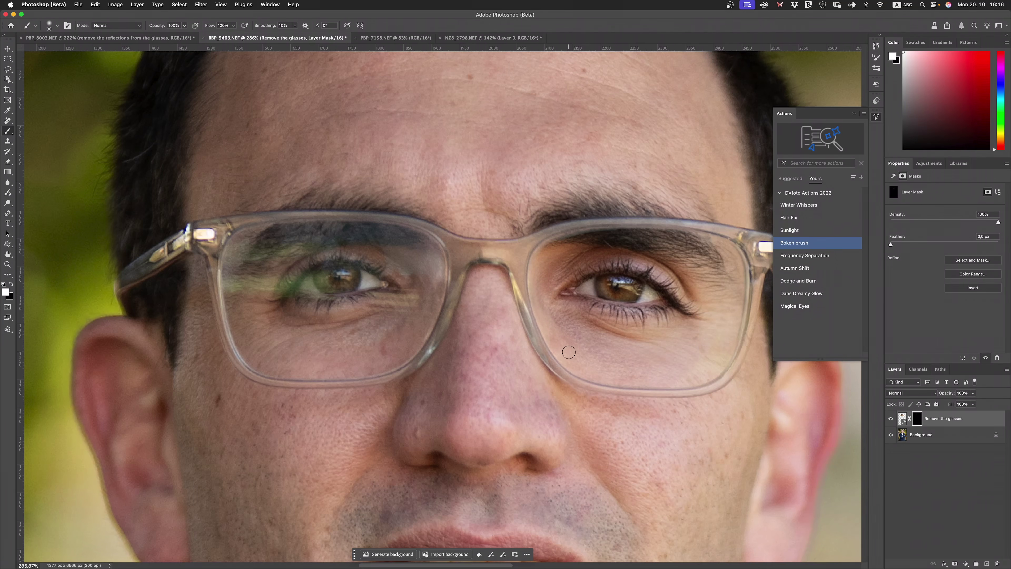
Paint the mask white with a larger brush over the eyebrow, eye and skin behind the image-left lens
{"action": "key", "text": "bracketright"}
{"action": "key", "text": "bracketright"}
{"action": "key", "text": "bracketright"}
{"action": "key", "text": "bracketright"}
{"action": "key", "text": "bracketright"}
{"action": "key", "text": "bracketright"}
{"action": "mouse_move", "coordinate": [370, 263]}
{"action": "left_mouse_down"}
{"action": "mouse_move", "coordinate": [289, 266]}
{"action": "mouse_move", "coordinate": [264, 267]}
{"action": "left_mouse_up"}
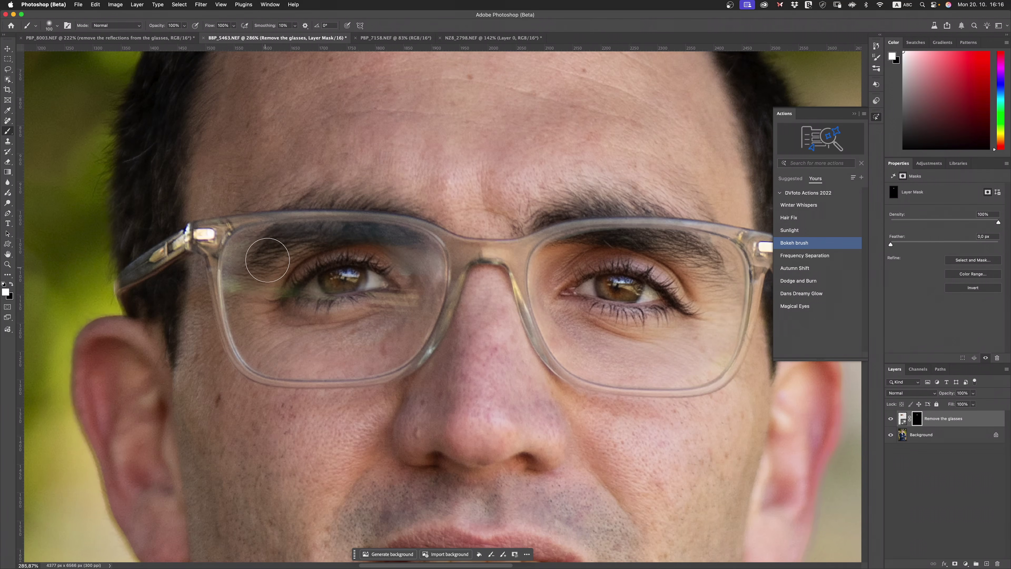
{"action": "key", "text": "bracketleft"}
{"action": "mouse_move", "coordinate": [350, 264]}
{"action": "left_mouse_down"}
{"action": "mouse_move", "coordinate": [360, 289]}
{"action": "mouse_move", "coordinate": [382, 280]}
{"action": "mouse_move", "coordinate": [342, 269]}
{"action": "mouse_move", "coordinate": [346, 245]}
{"action": "mouse_move", "coordinate": [406, 250]}
{"action": "mouse_move", "coordinate": [384, 241]}
{"action": "mouse_move", "coordinate": [403, 253]}
{"action": "mouse_move", "coordinate": [377, 239]}
{"action": "mouse_move", "coordinate": [409, 249]}
{"action": "mouse_move", "coordinate": [414, 240]}
{"action": "mouse_move", "coordinate": [432, 252]}
{"action": "mouse_move", "coordinate": [401, 338]}
{"action": "mouse_move", "coordinate": [425, 307]}
{"action": "mouse_move", "coordinate": [376, 354]}
{"action": "left_mouse_up"}
Paint the mask white with a smaller brush over the remaining reflections near the inner edges of the image-left lens
{"action": "key", "text": "bracketleft"}
{"action": "key", "text": "bracketleft"}
{"action": "key", "text": "bracketleft"}
{"action": "key", "text": "bracketleft"}
{"action": "key", "text": "bracketleft"}
{"action": "key", "text": "bracketleft"}
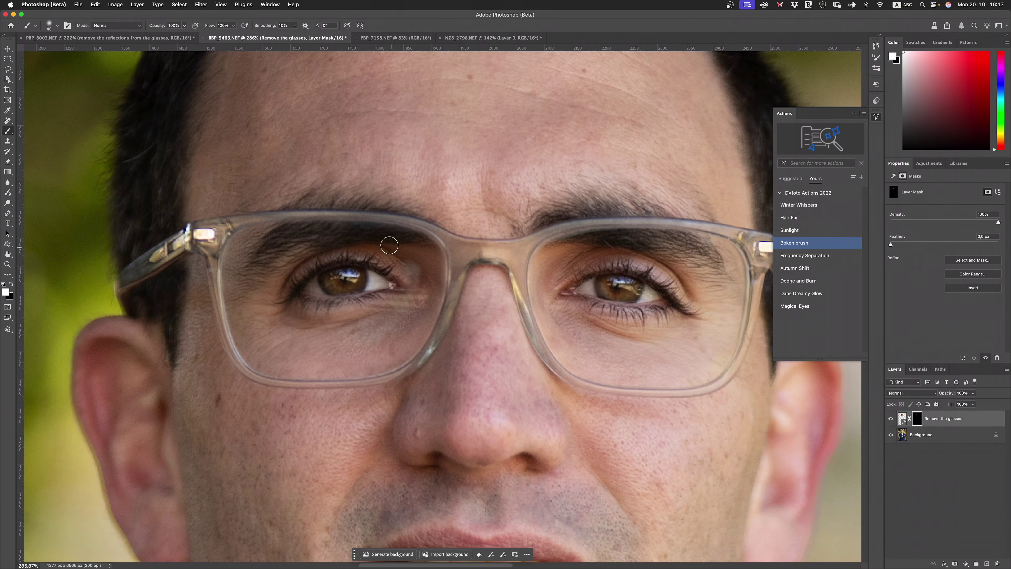
{"action": "mouse_move", "coordinate": [388, 318]}
{"action": "left_mouse_down"}
{"action": "mouse_move", "coordinate": [296, 330]}
{"action": "mouse_move", "coordinate": [426, 298]}
{"action": "mouse_move", "coordinate": [407, 328]}
{"action": "mouse_move", "coordinate": [338, 350]}
{"action": "mouse_move", "coordinate": [376, 357]}
{"action": "mouse_move", "coordinate": [310, 347]}
{"action": "mouse_move", "coordinate": [251, 297]}
{"action": "mouse_move", "coordinate": [245, 271]}
{"action": "left_mouse_up"}
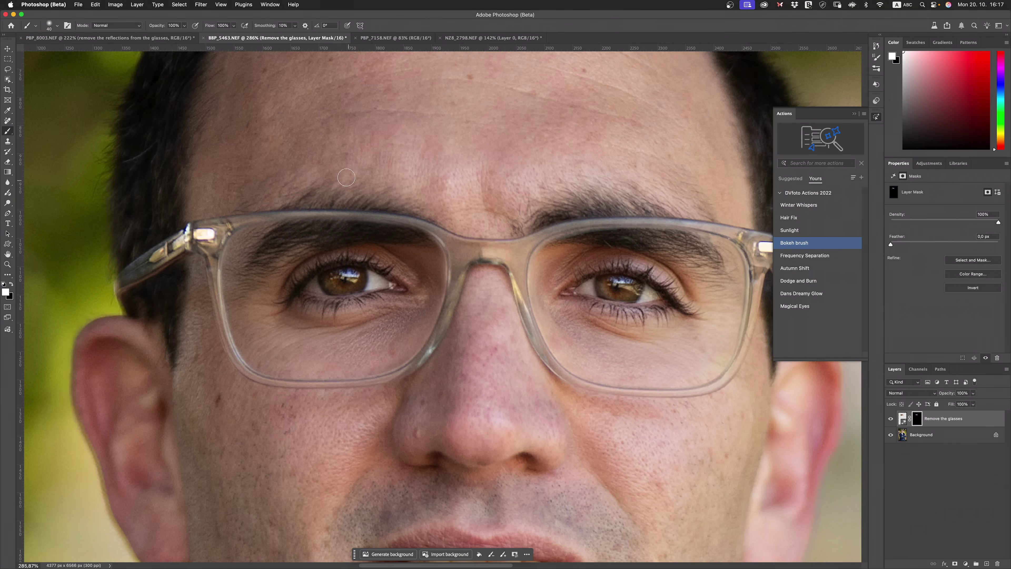
Compare the portrait with and without the "Remove the glasses" layer, leaving the layer shown
{"action": "left_click", "coordinate": [8, 265]}
{"action": "left_click_drag", "start_coordinate": [394, 276], "coordinate": [349, 280]}
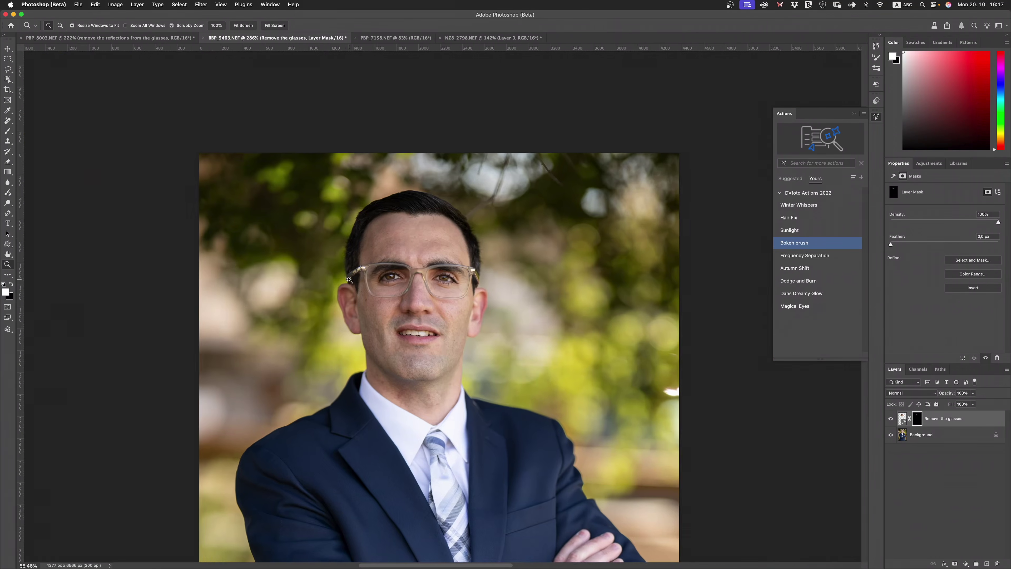
{"action": "left_click", "coordinate": [890, 419]}
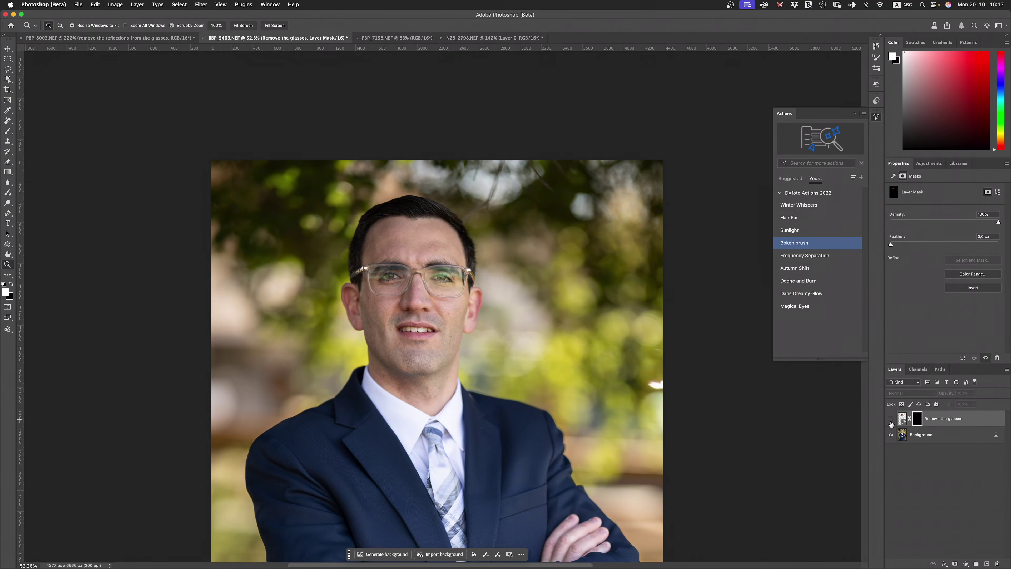
{"action": "left_click", "coordinate": [891, 419]}
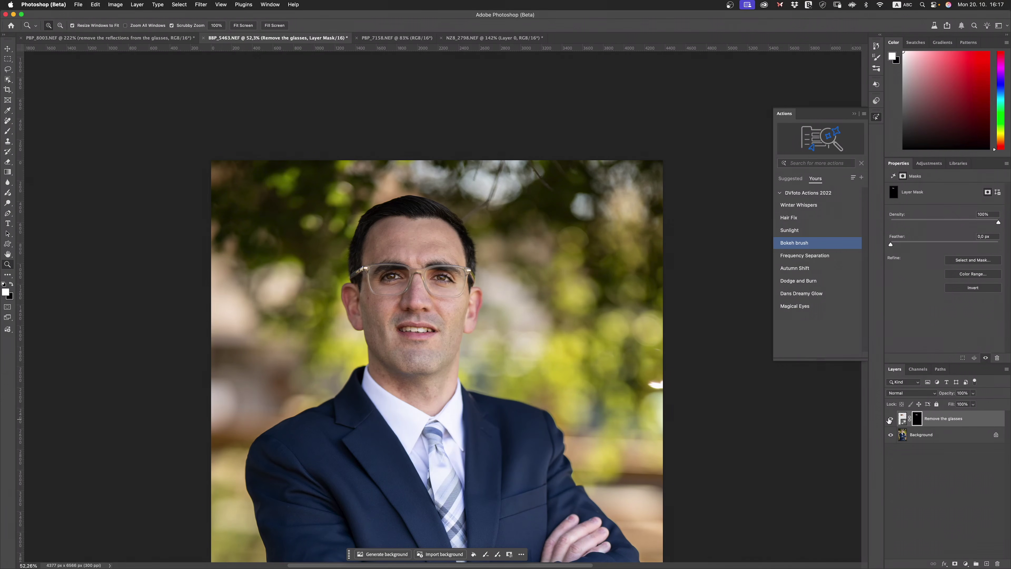
Lower the "Remove the glasses" layer's opacity to 71% and toggle its visibility to compare the result with the original
{"action": "left_click_drag", "start_coordinate": [397, 247], "coordinate": [433, 248]}
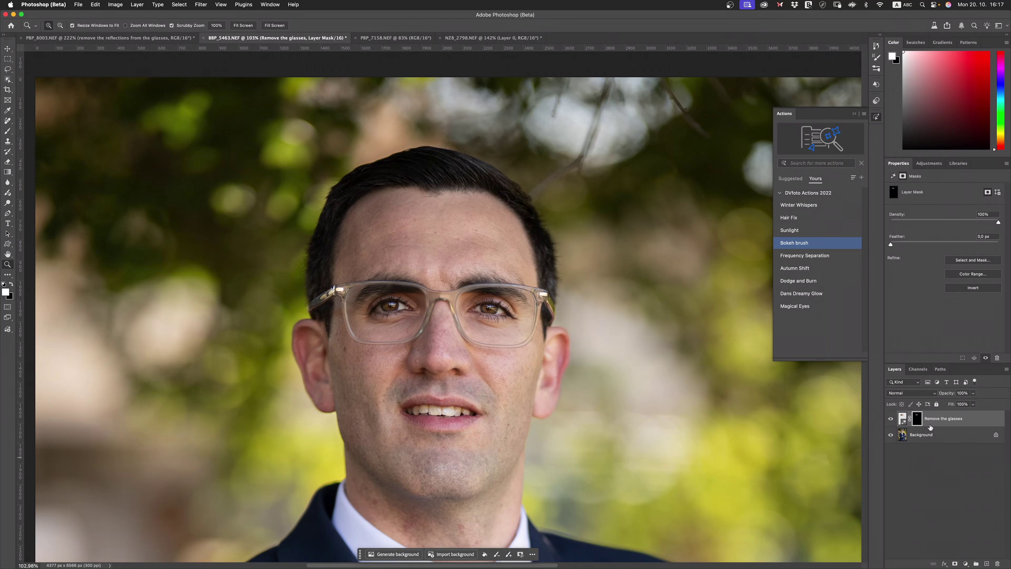
{"action": "left_click_drag", "start_coordinate": [949, 397], "coordinate": [942, 393]}
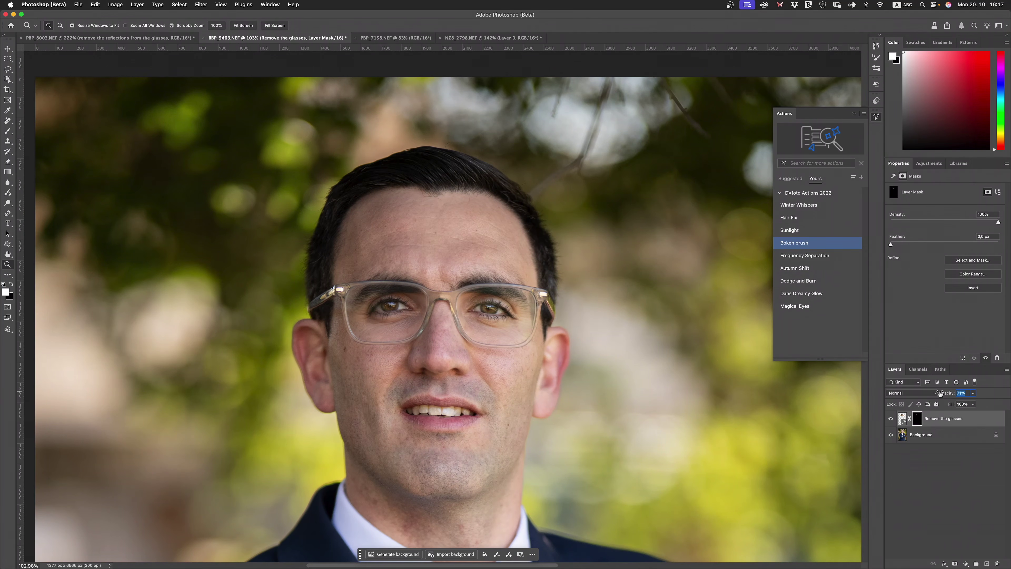
{"action": "left_click_drag", "start_coordinate": [463, 297], "coordinate": [442, 291]}
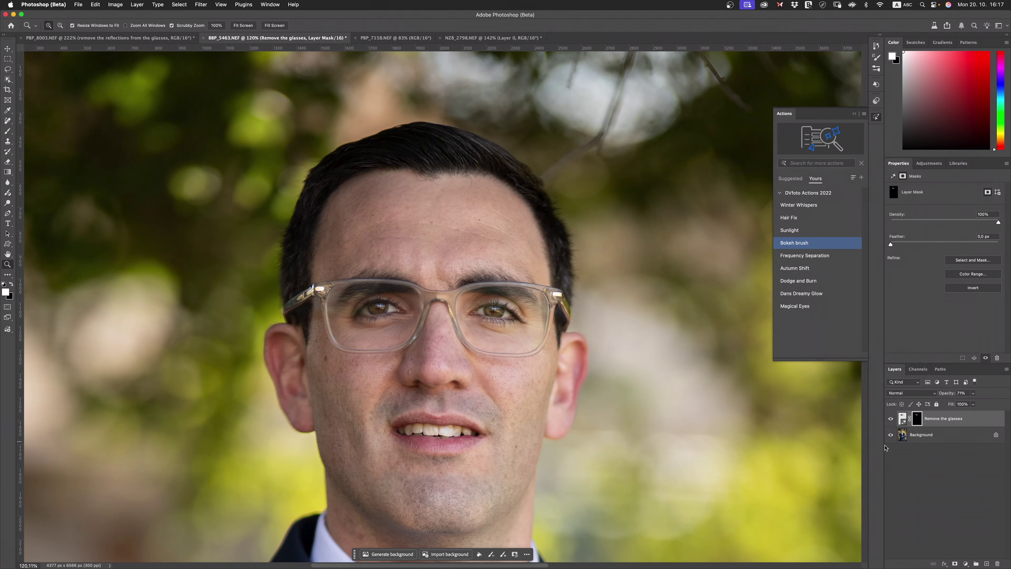
{"action": "left_click", "coordinate": [891, 418]}
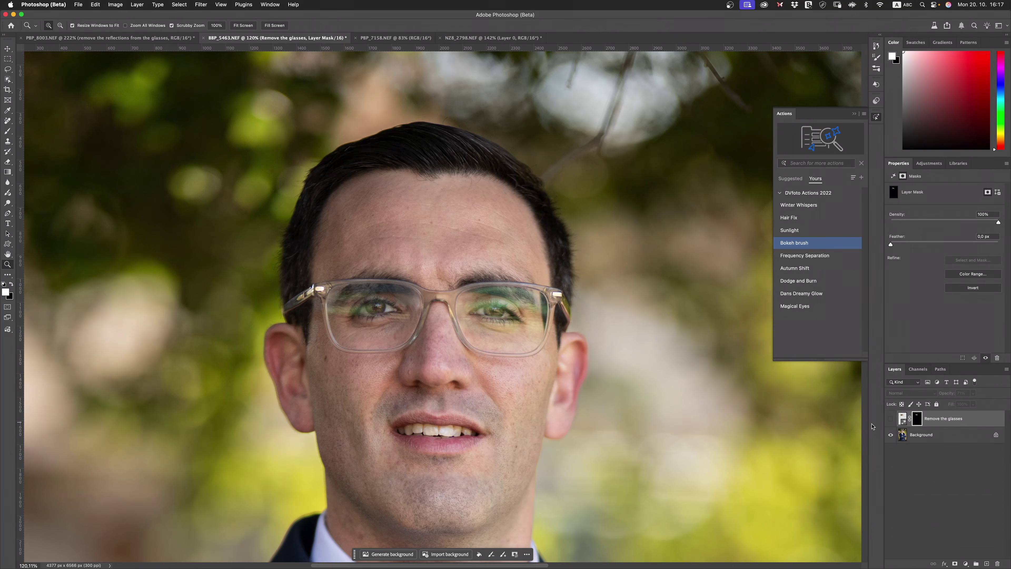
{"action": "left_click", "coordinate": [891, 418]}
{"action": "left_click", "coordinate": [890, 419]}
Switch to PBP_7158.NEF and select the woman's glasses with the Object Selection tool
{"action": "left_click", "coordinate": [406, 38]}
{"action": "left_click_drag", "start_coordinate": [433, 211], "coordinate": [380, 245]}
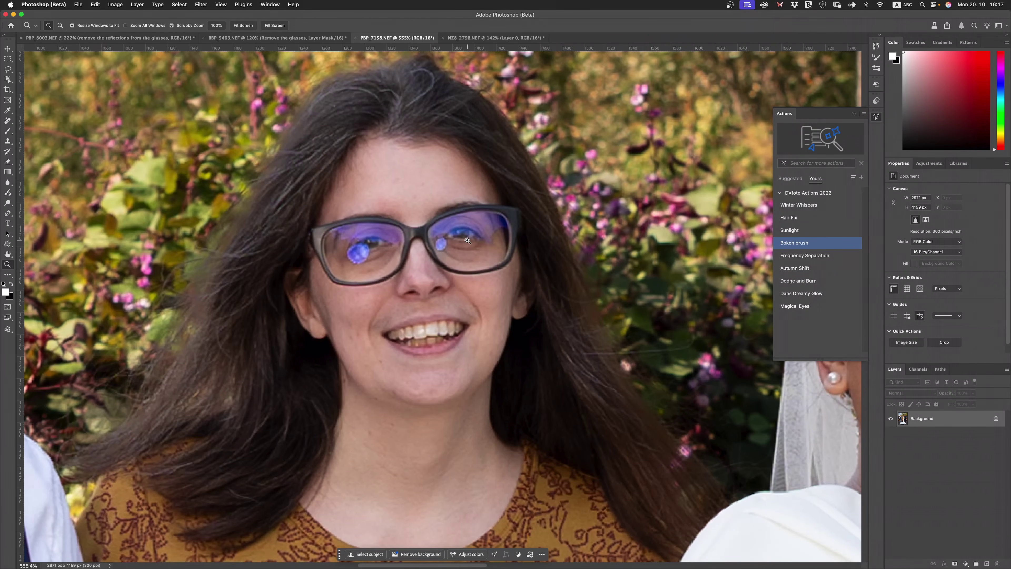
{"action": "left_click", "coordinate": [8, 79]}
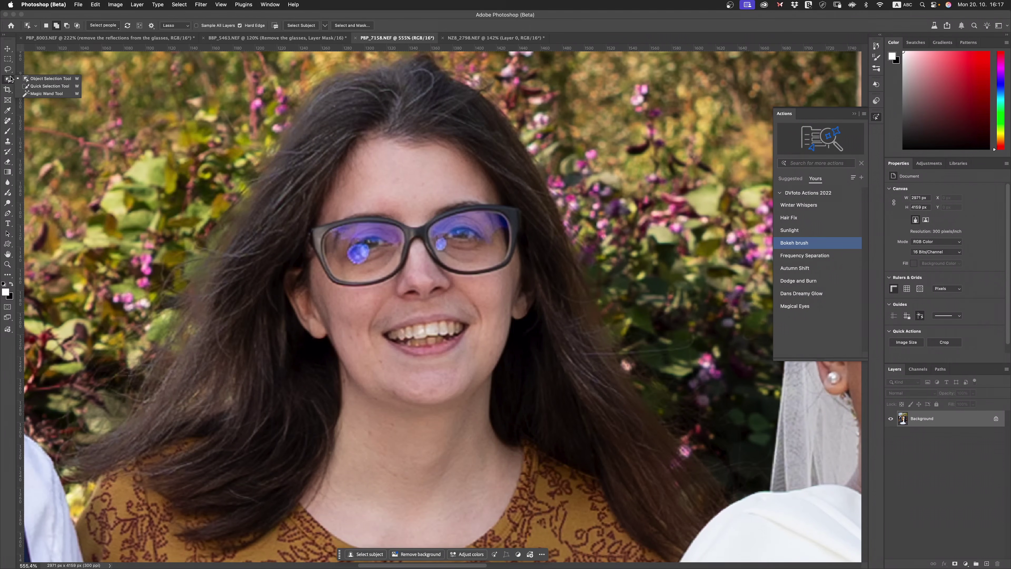
{"action": "left_click", "coordinate": [44, 79]}
{"action": "mouse_move", "coordinate": [328, 215]}
{"action": "left_mouse_down"}
{"action": "mouse_move", "coordinate": [303, 264]}
{"action": "mouse_move", "coordinate": [326, 297]}
{"action": "mouse_move", "coordinate": [378, 299]}
{"action": "mouse_move", "coordinate": [415, 280]}
{"action": "mouse_move", "coordinate": [421, 259]}
{"action": "mouse_move", "coordinate": [471, 288]}
{"action": "mouse_move", "coordinate": [518, 275]}
{"action": "mouse_move", "coordinate": [532, 232]}
{"action": "mouse_move", "coordinate": [530, 206]}
{"action": "mouse_move", "coordinate": [490, 196]}
{"action": "mouse_move", "coordinate": [320, 221]}
{"action": "left_mouse_up"}
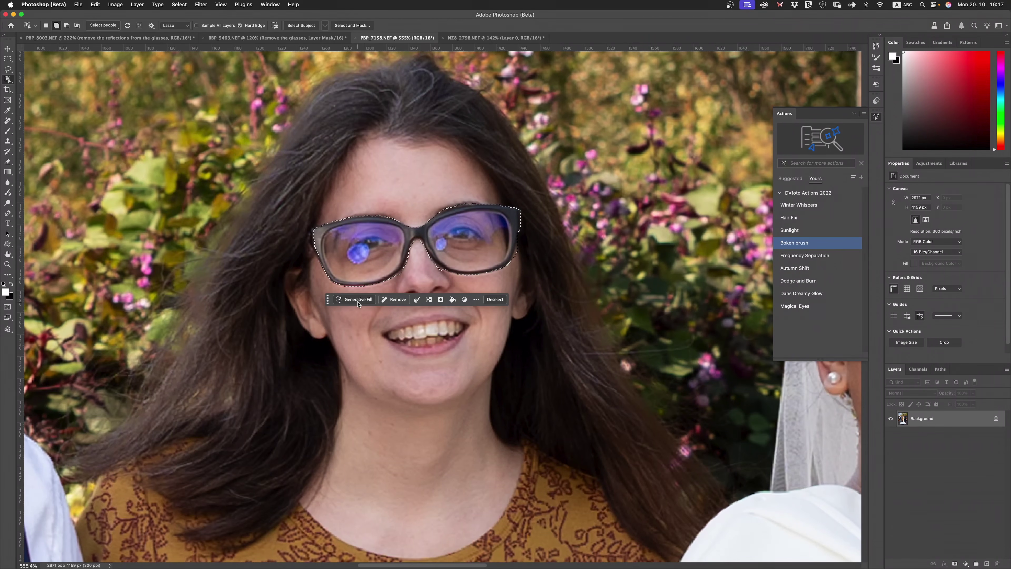
Try to remove the reflections from the selected glasses with a Generative Fill using the FLUX Kontext Pro model
{"action": "left_click", "coordinate": [356, 299]}
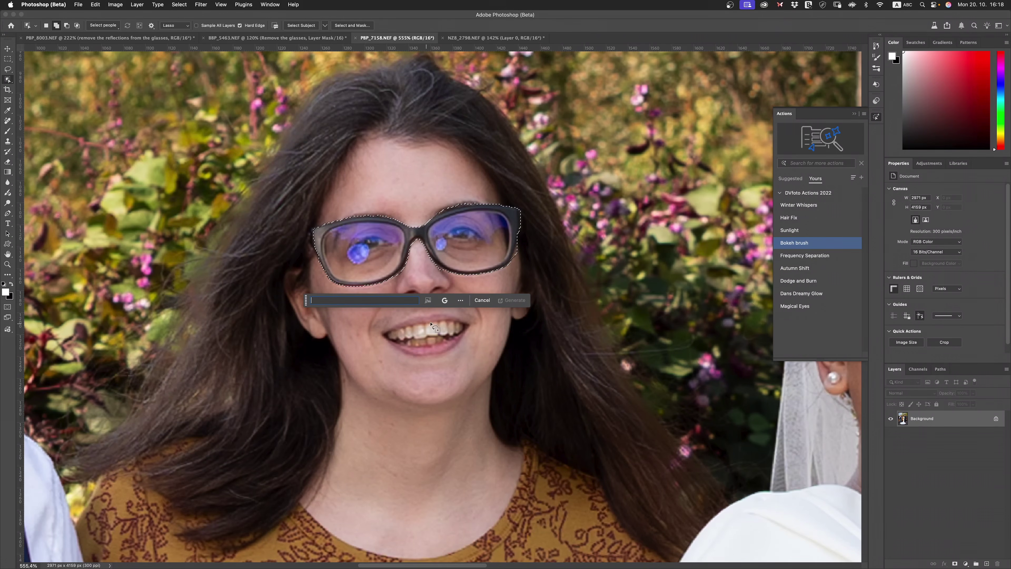
{"action": "left_click", "coordinate": [445, 301]}
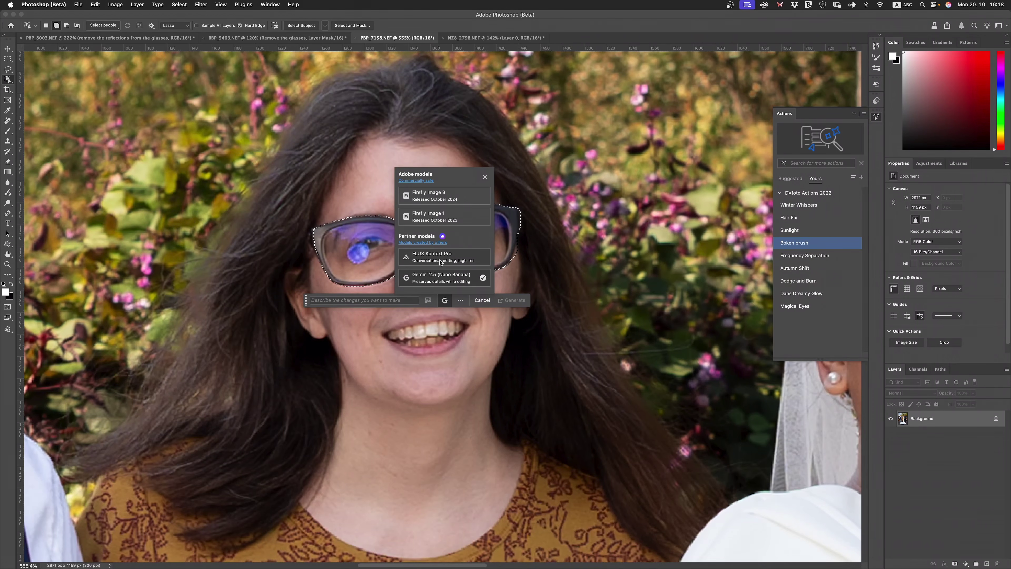
{"action": "key", "text": "Escape"}
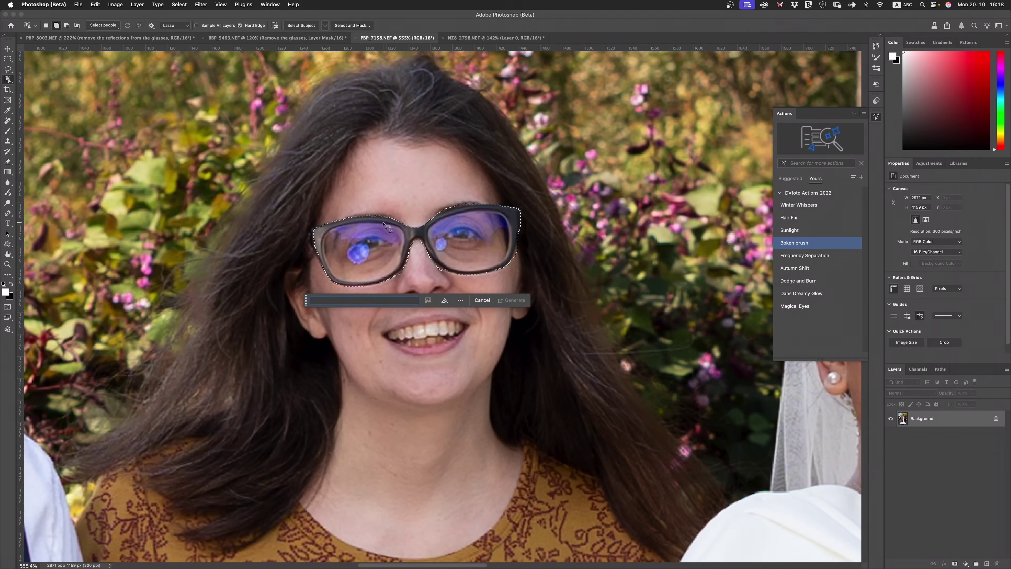
{"action": "type", "text": "rem"}
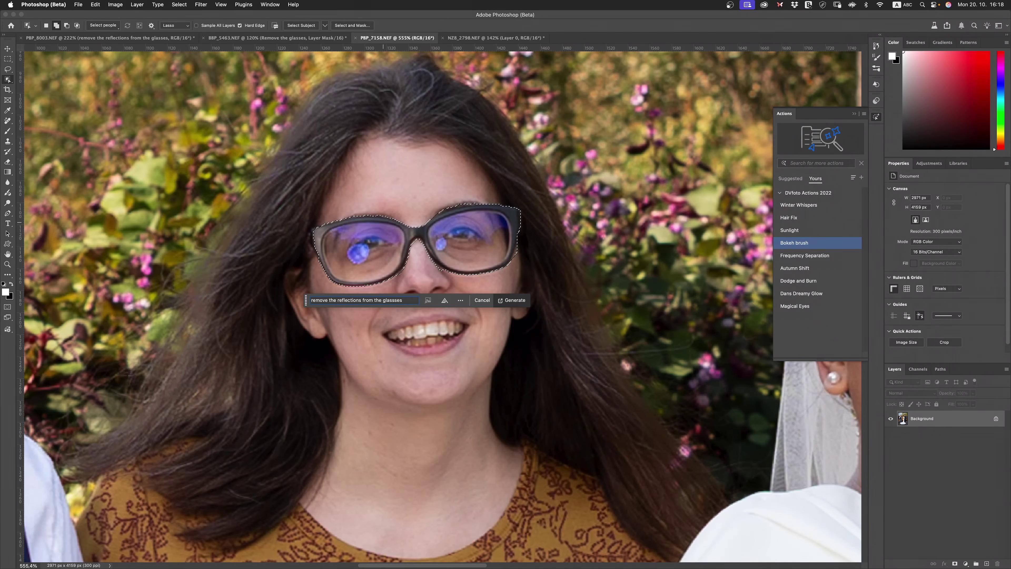
{"action": "key", "text": "Return"}
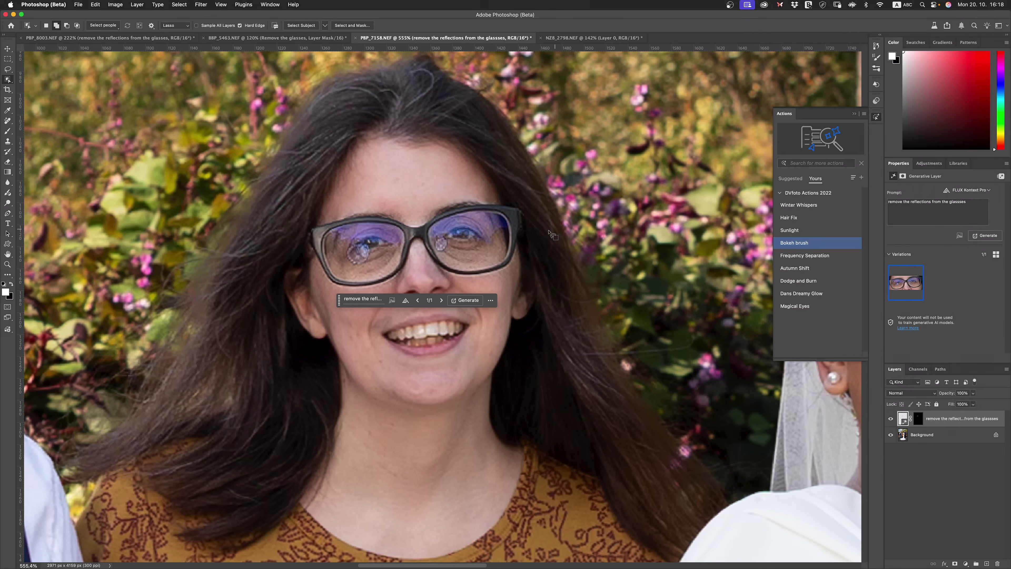
Toggle the reflection-removal layer's visibility to compare the woman's glasses with the original
{"action": "left_click", "coordinate": [890, 418]}
{"action": "left_click", "coordinate": [891, 419]}
{"action": "left_click", "coordinate": [890, 420]}
{"action": "left_click", "coordinate": [891, 421]}
{"action": "left_click", "coordinate": [891, 420]}
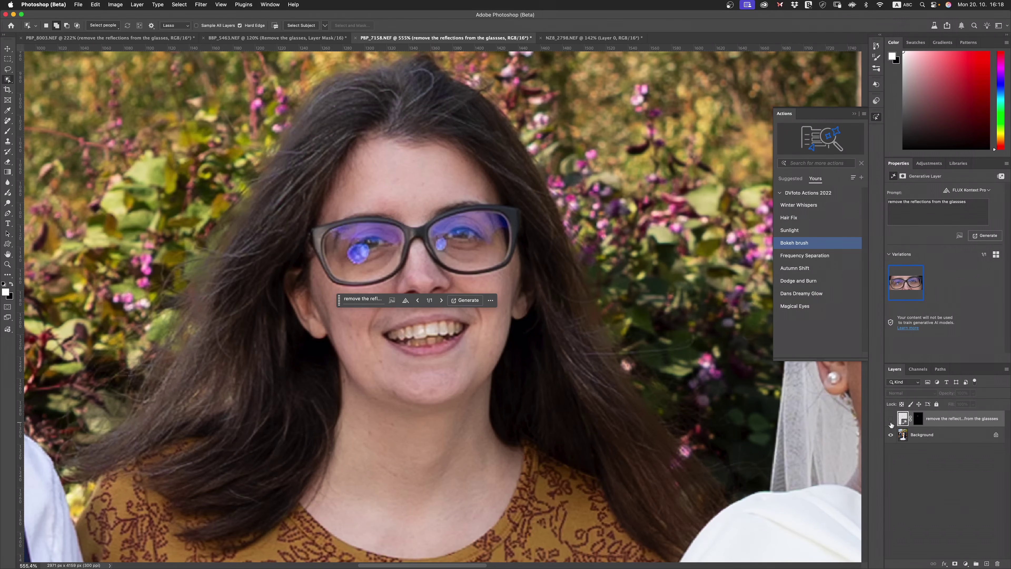
{"action": "left_click", "coordinate": [890, 421]}
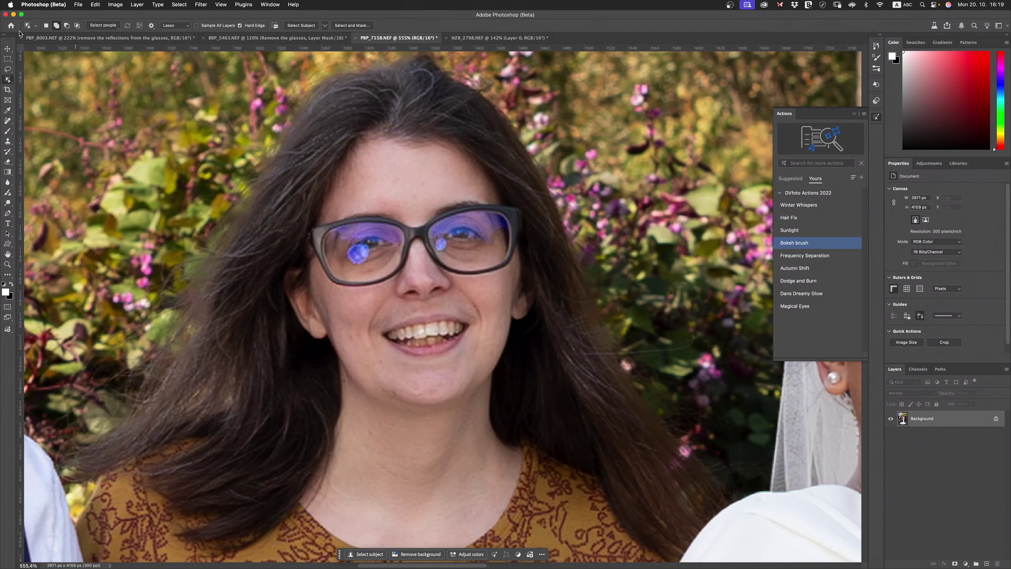
Select a loose area around the woman's glasses, from forehead to upper lip, with the Lasso tool
{"action": "left_click", "coordinate": [7, 69]}
{"action": "mouse_move", "coordinate": [352, 195]}
{"action": "left_mouse_down"}
{"action": "mouse_move", "coordinate": [273, 209]}
{"action": "mouse_move", "coordinate": [301, 332]}
{"action": "left_mouse_up"}
{"action": "mouse_move", "coordinate": [380, 319]}
{"action": "left_mouse_down"}
{"action": "mouse_move", "coordinate": [566, 281]}
{"action": "mouse_move", "coordinate": [561, 259]}
{"action": "left_mouse_up"}
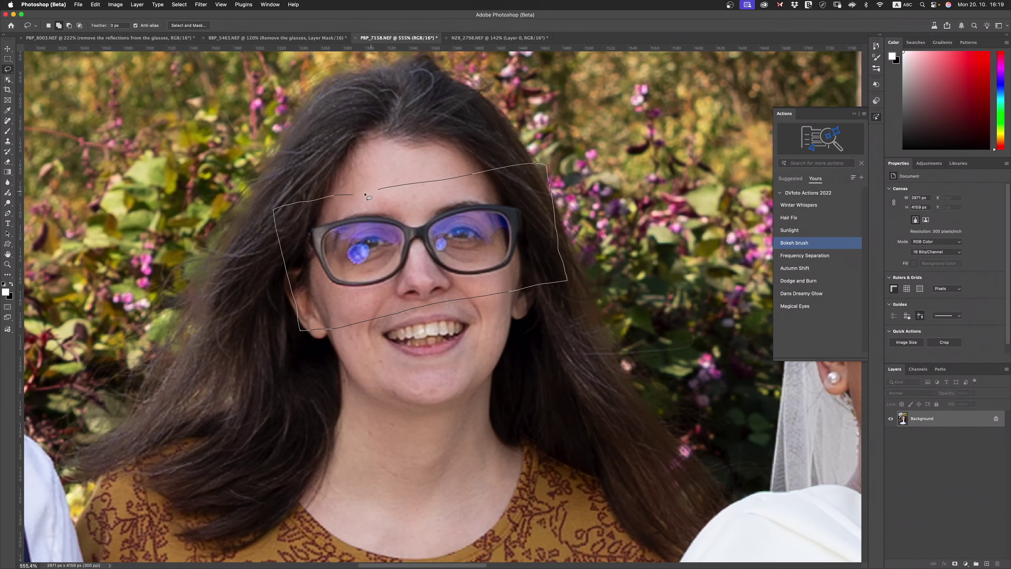
{"action": "left_click_drag", "start_coordinate": [370, 194], "coordinate": [371, 195]}
Generate a fill of the selected area with the prompt "remove the glasses" using the Gemini 2.5 (Nano Banana) model
{"action": "left_click", "coordinate": [360, 341]}
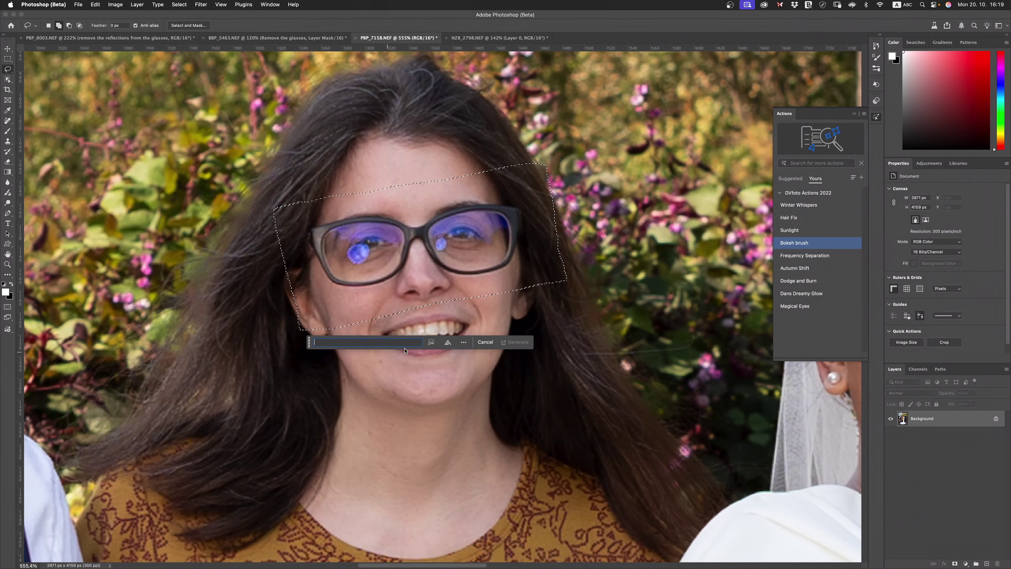
{"action": "type", "text": "remove the glasses"}
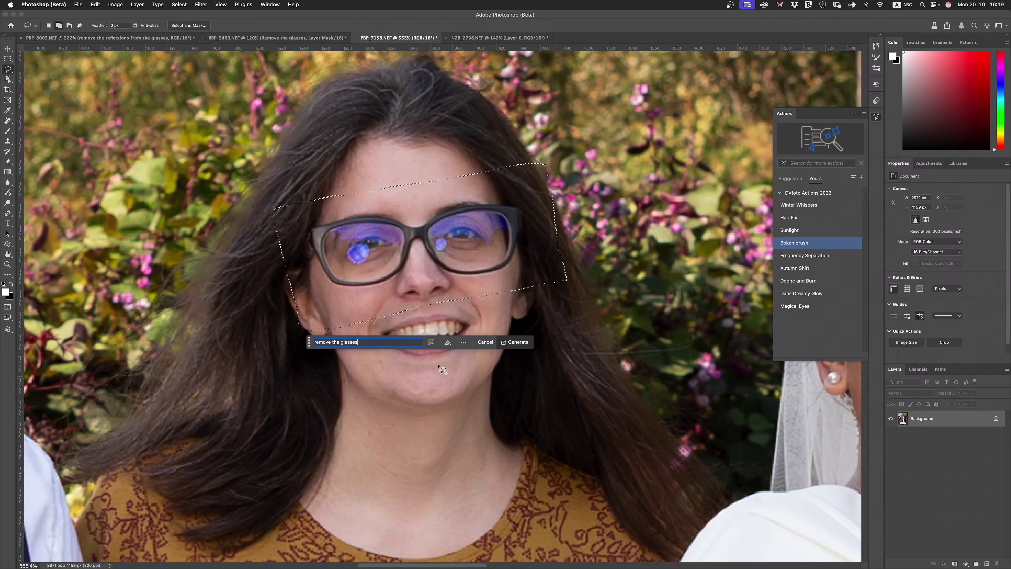
{"action": "left_click", "coordinate": [447, 342]}
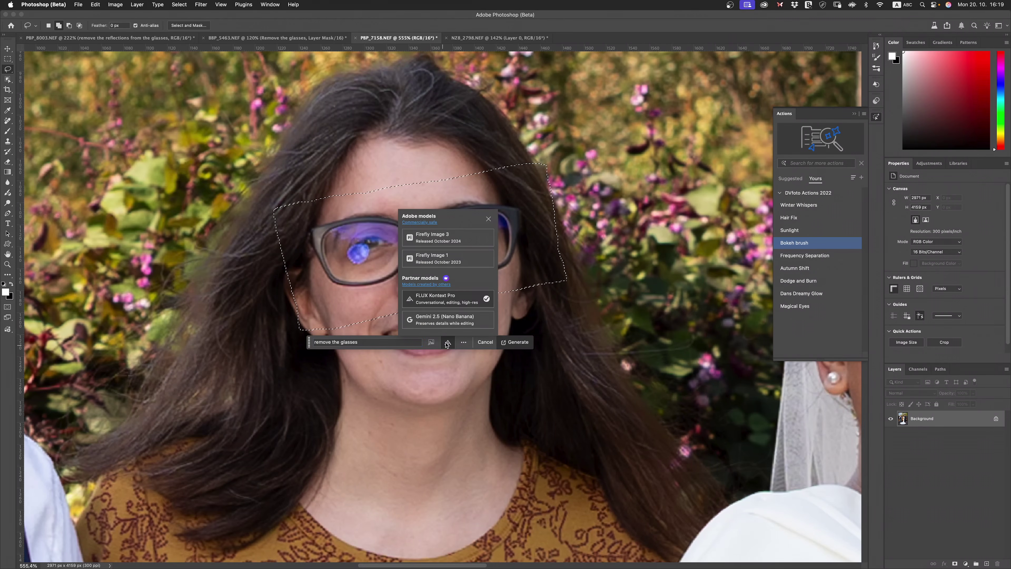
{"action": "left_click", "coordinate": [433, 322]}
{"action": "left_click", "coordinate": [516, 342]}
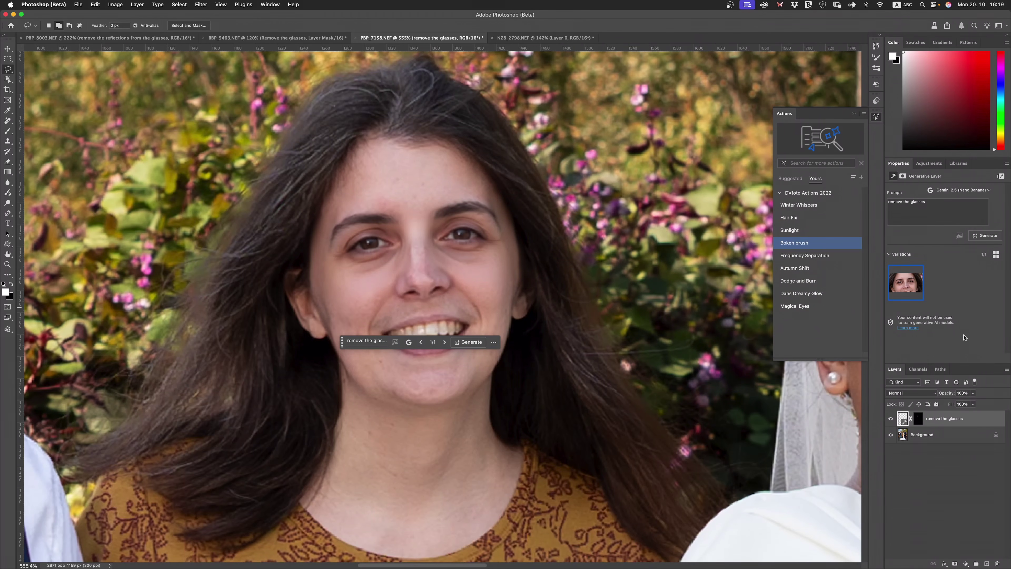
Compare the woman's face with and without the "remove the glasses" layer, leaving the layer shown
{"action": "left_click", "coordinate": [890, 420]}
{"action": "left_click", "coordinate": [889, 420]}
{"action": "left_click", "coordinate": [889, 421]}
{"action": "left_click", "coordinate": [887, 424]}
{"action": "left_click", "coordinate": [886, 425]}
{"action": "left_click", "coordinate": [887, 426]}
{"action": "left_click", "coordinate": [891, 420]}
{"action": "left_click", "coordinate": [892, 422]}
{"action": "left_click", "coordinate": [891, 420]}
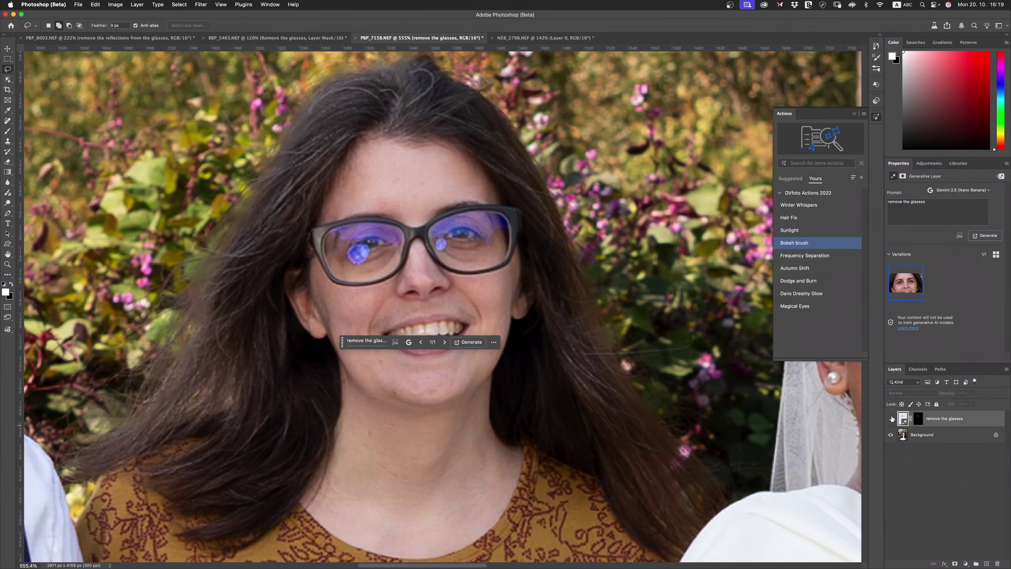
{"action": "left_click", "coordinate": [890, 418]}
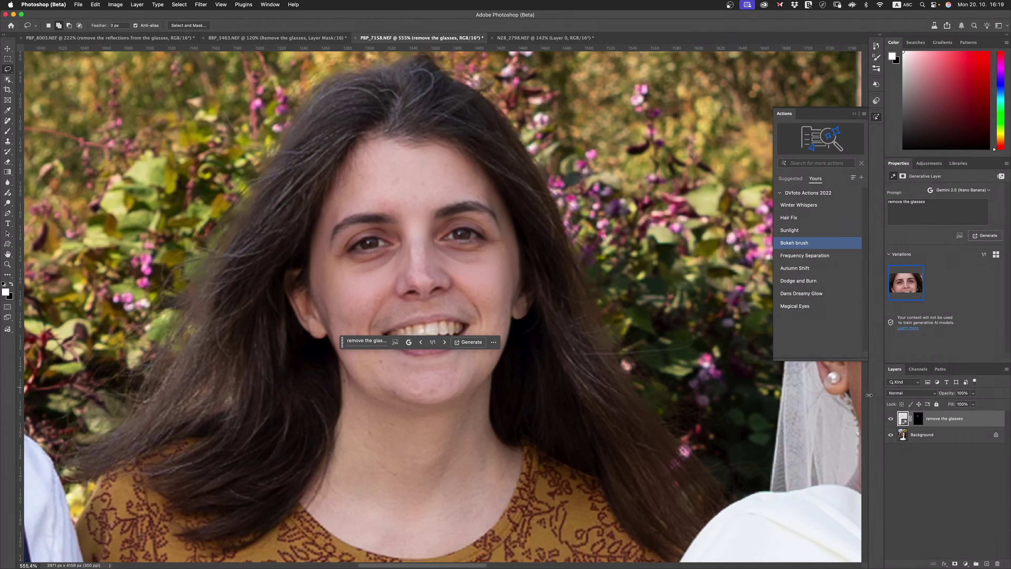
Check the "remove the glasses" layer's alignment using the Difference blend mode, and return it to Normal
{"action": "left_click", "coordinate": [914, 394]}
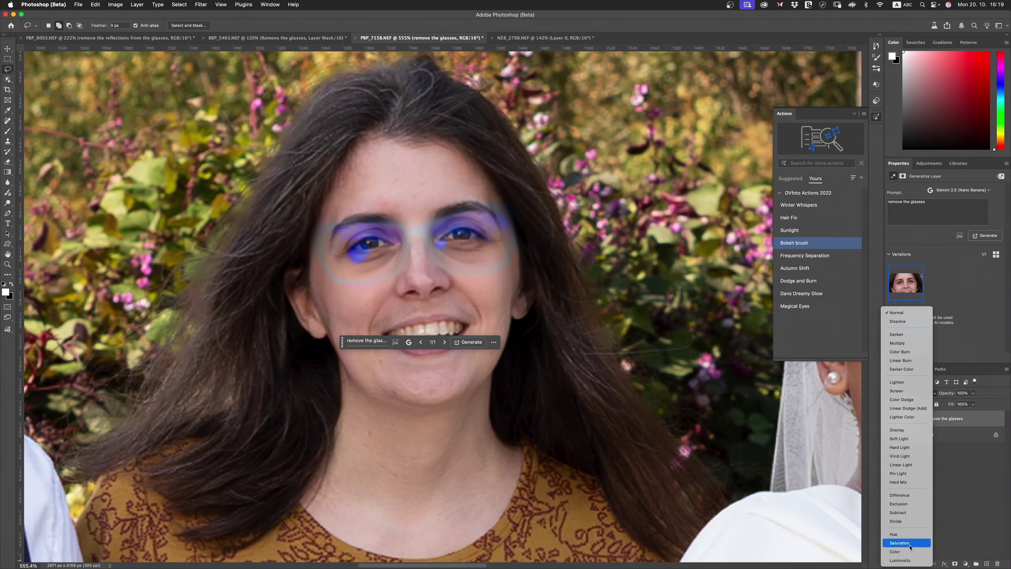
{"action": "left_click", "coordinate": [913, 496]}
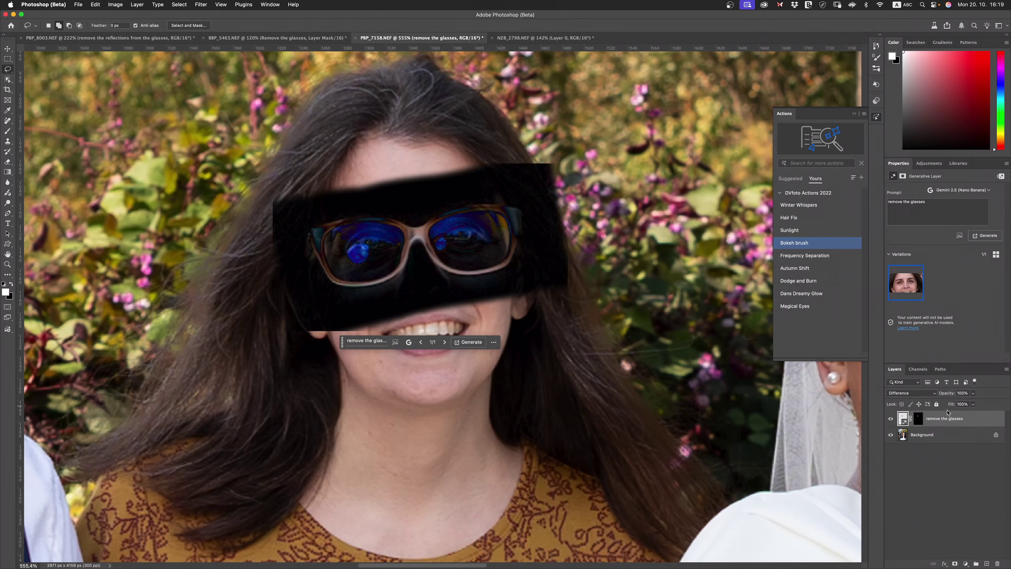
{"action": "left_click", "coordinate": [914, 393]}
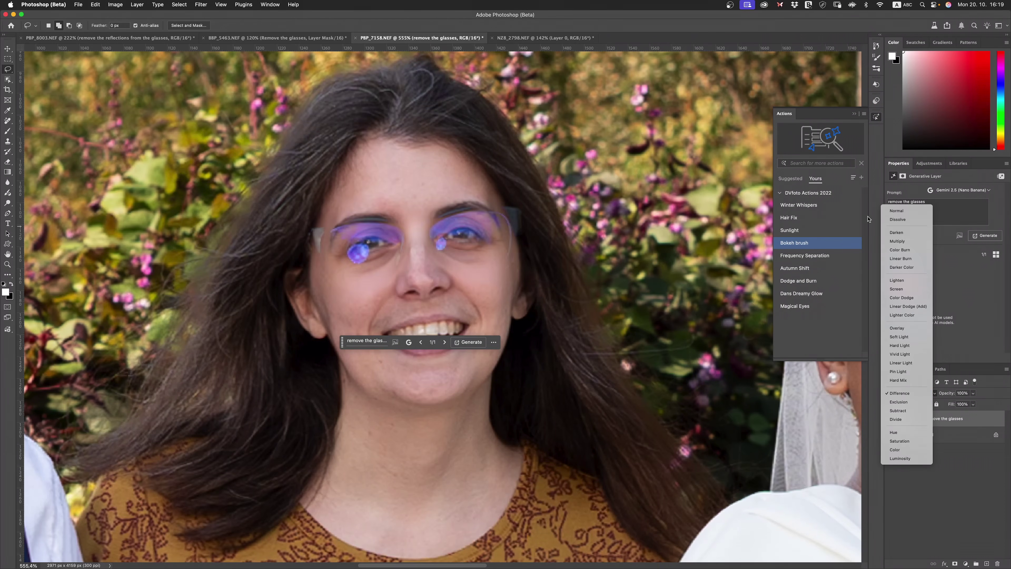
{"action": "left_click", "coordinate": [903, 210]}
Replace the "remove the glasses" layer's generated mask with a new layer mask inverted to black
{"action": "left_click", "coordinate": [918, 418]}
{"action": "left_click_drag", "start_coordinate": [919, 418], "coordinate": [997, 565]}
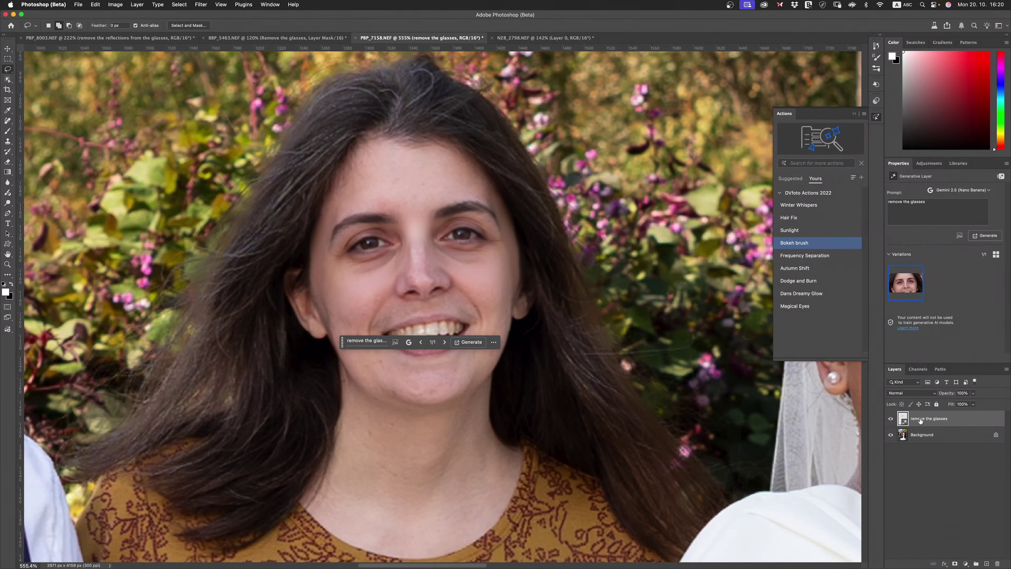
{"action": "left_click", "coordinate": [954, 562]}
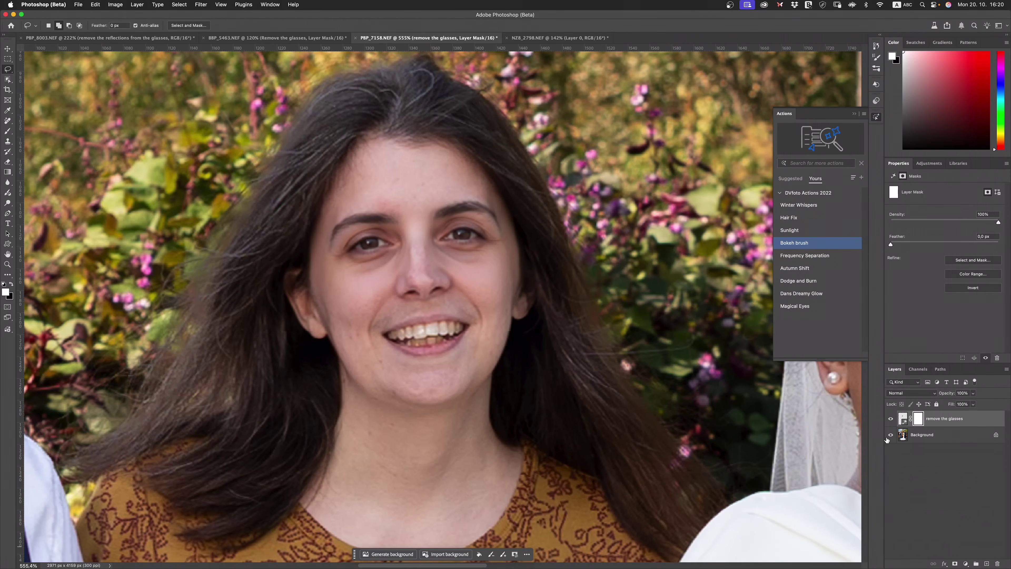
{"action": "key", "text": "super+i"}
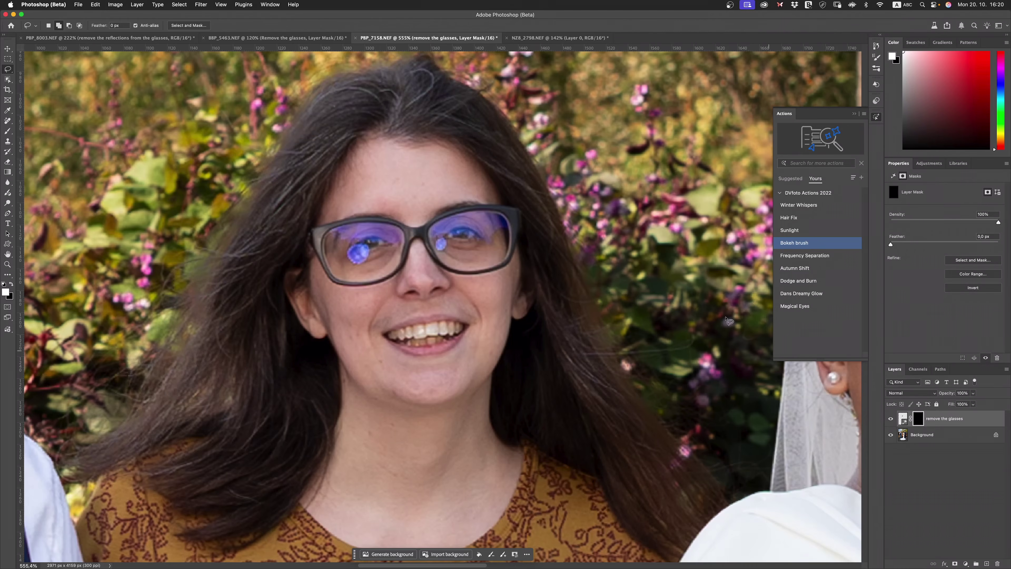
Paint the mask white with a smaller brush over the eye inside the image-right lens
{"action": "left_click", "coordinate": [7, 264]}
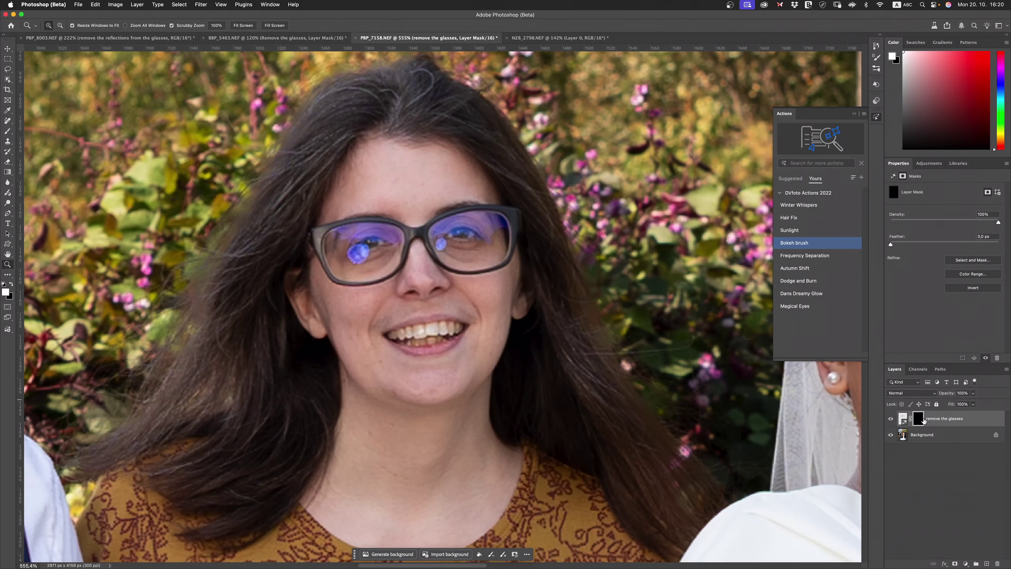
{"action": "left_click_drag", "start_coordinate": [422, 231], "coordinate": [432, 226]}
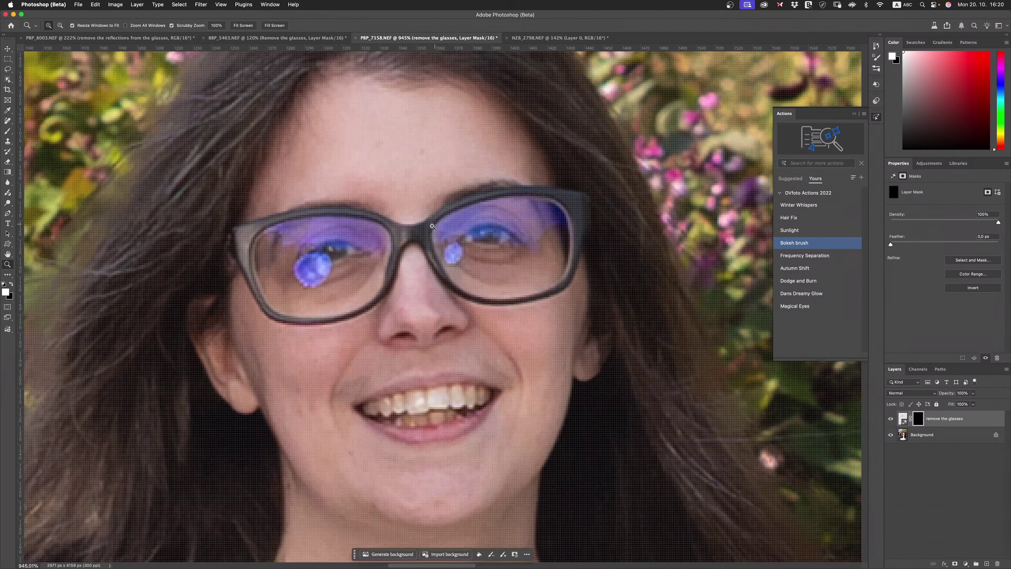
{"action": "left_click_drag", "start_coordinate": [396, 168], "coordinate": [321, 173]}
{"action": "left_click", "coordinate": [8, 131]}
{"action": "key", "text": "bracketleft"}
{"action": "key", "text": "bracketleft"}
{"action": "mouse_move", "coordinate": [505, 224]}
{"action": "left_mouse_down"}
{"action": "mouse_move", "coordinate": [454, 247]}
{"action": "mouse_move", "coordinate": [520, 209]}
{"action": "mouse_move", "coordinate": [493, 210]}
{"action": "mouse_move", "coordinate": [524, 203]}
{"action": "mouse_move", "coordinate": [497, 206]}
{"action": "mouse_move", "coordinate": [533, 202]}
{"action": "mouse_move", "coordinate": [539, 244]}
{"action": "left_mouse_up"}
Paint the mask white with a finer brush over the image-right lens's remaining reflections and the inside of the image-left lens
{"action": "key", "text": "bracketleft"}
{"action": "key", "text": "bracketleft"}
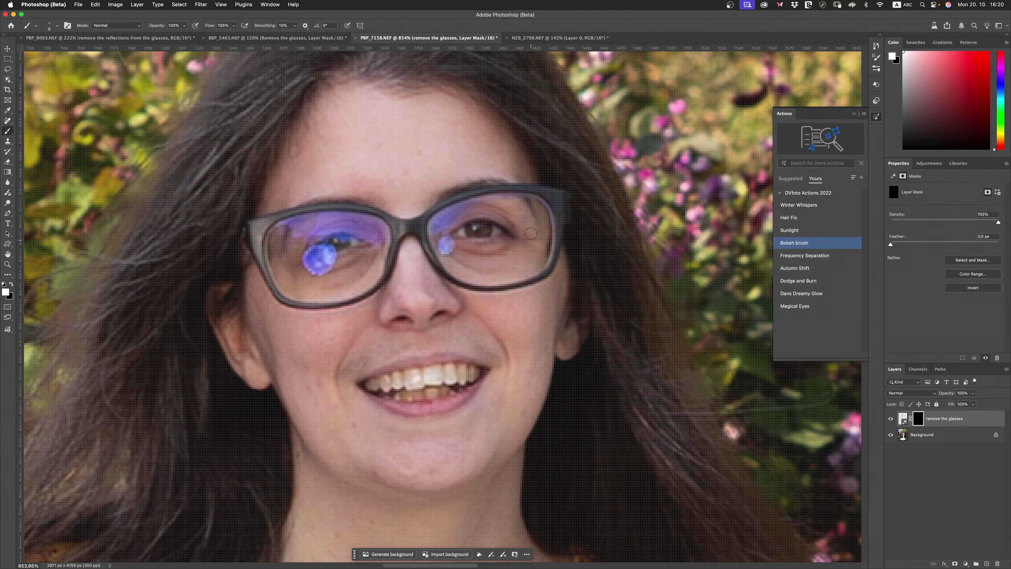
{"action": "mouse_move", "coordinate": [458, 225]}
{"action": "left_mouse_down"}
{"action": "mouse_move", "coordinate": [435, 236]}
{"action": "mouse_move", "coordinate": [460, 211]}
{"action": "mouse_move", "coordinate": [439, 223]}
{"action": "mouse_move", "coordinate": [485, 203]}
{"action": "left_mouse_up"}
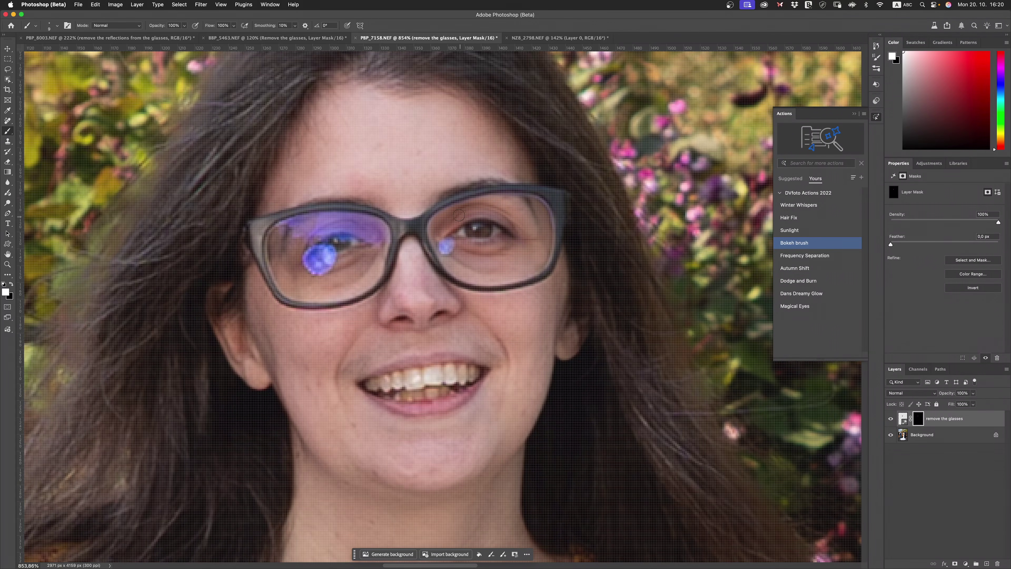
{"action": "mouse_move", "coordinate": [436, 224]}
{"action": "left_mouse_down"}
{"action": "mouse_move", "coordinate": [446, 250]}
{"action": "mouse_move", "coordinate": [453, 240]}
{"action": "mouse_move", "coordinate": [439, 235]}
{"action": "mouse_move", "coordinate": [449, 254]}
{"action": "mouse_move", "coordinate": [479, 262]}
{"action": "left_mouse_up"}
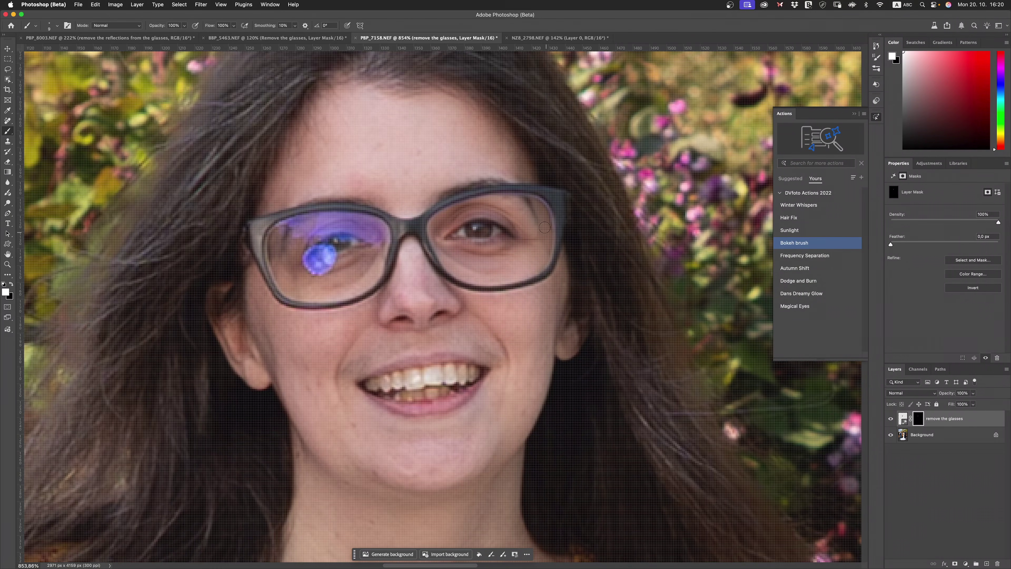
{"action": "mouse_move", "coordinate": [332, 242]}
{"action": "left_mouse_down"}
{"action": "mouse_move", "coordinate": [304, 264]}
{"action": "mouse_move", "coordinate": [319, 263]}
{"action": "mouse_move", "coordinate": [317, 238]}
{"action": "mouse_move", "coordinate": [284, 234]}
{"action": "mouse_move", "coordinate": [337, 219]}
{"action": "mouse_move", "coordinate": [382, 236]}
{"action": "mouse_move", "coordinate": [372, 226]}
{"action": "mouse_move", "coordinate": [339, 234]}
{"action": "mouse_move", "coordinate": [334, 263]}
{"action": "mouse_move", "coordinate": [349, 262]}
{"action": "mouse_move", "coordinate": [312, 277]}
{"action": "mouse_move", "coordinate": [322, 285]}
{"action": "mouse_move", "coordinate": [340, 279]}
{"action": "mouse_move", "coordinate": [308, 277]}
{"action": "mouse_move", "coordinate": [294, 255]}
{"action": "mouse_move", "coordinate": [301, 278]}
{"action": "mouse_move", "coordinate": [286, 279]}
{"action": "mouse_move", "coordinate": [287, 231]}
{"action": "mouse_move", "coordinate": [275, 240]}
{"action": "mouse_move", "coordinate": [299, 224]}
{"action": "mouse_move", "coordinate": [283, 228]}
{"action": "mouse_move", "coordinate": [276, 251]}
{"action": "mouse_move", "coordinate": [302, 284]}
{"action": "mouse_move", "coordinate": [269, 239]}
{"action": "mouse_move", "coordinate": [276, 270]}
{"action": "mouse_move", "coordinate": [288, 284]}
{"action": "mouse_move", "coordinate": [319, 291]}
{"action": "mouse_move", "coordinate": [351, 281]}
{"action": "mouse_move", "coordinate": [315, 290]}
{"action": "mouse_move", "coordinate": [345, 289]}
{"action": "mouse_move", "coordinate": [377, 232]}
{"action": "left_mouse_up"}
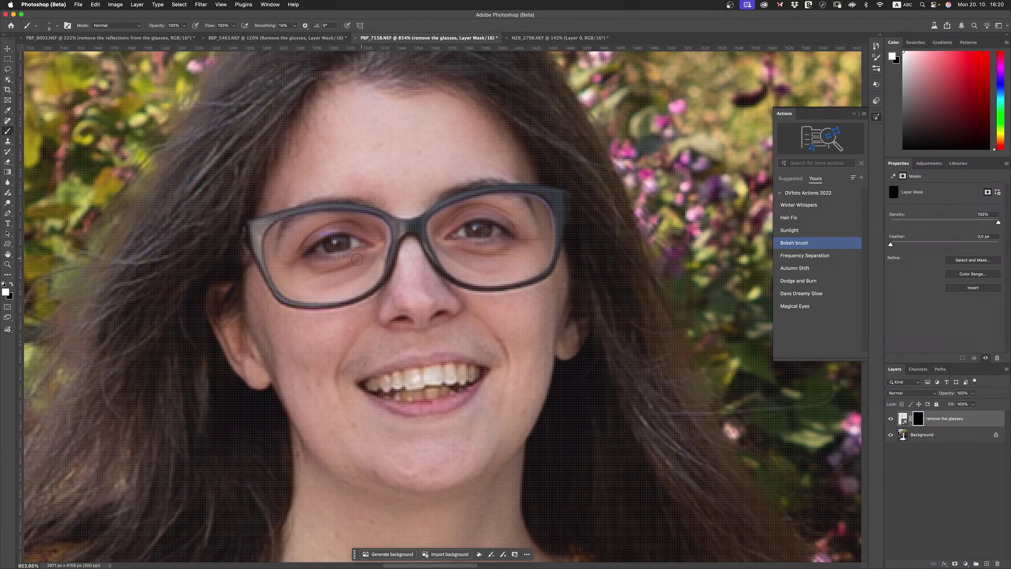
Compare the woman's glasses with and without the "remove the glasses" layer and inspect the result in the group photo
{"action": "left_click", "coordinate": [8, 266]}
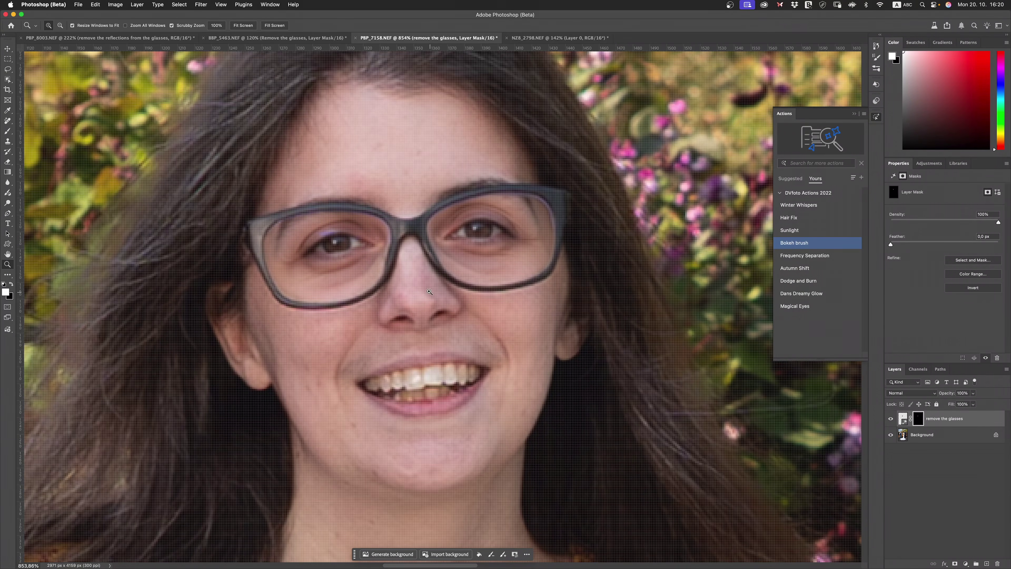
{"action": "left_click_drag", "start_coordinate": [429, 291], "coordinate": [310, 293]}
{"action": "left_click", "coordinate": [890, 418]}
{"action": "left_click", "coordinate": [885, 421]}
{"action": "mouse_move", "coordinate": [397, 277]}
{"action": "left_mouse_down"}
{"action": "mouse_move", "coordinate": [387, 275]}
{"action": "mouse_move", "coordinate": [412, 270]}
{"action": "left_mouse_up"}
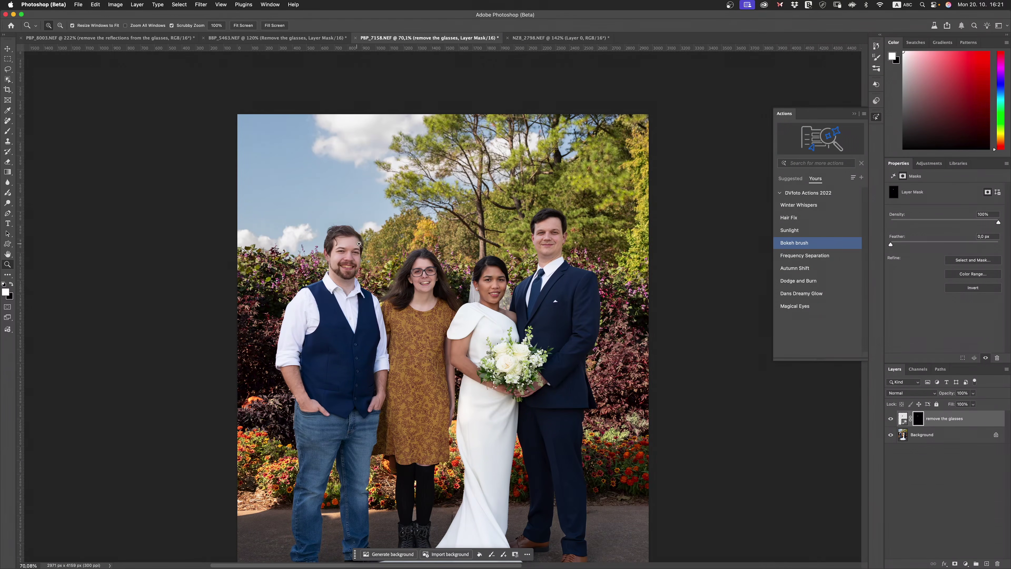
Switch to NZ8_2798.NEF and select the man's glasses with the Object Selection tool
{"action": "left_click", "coordinate": [545, 40]}
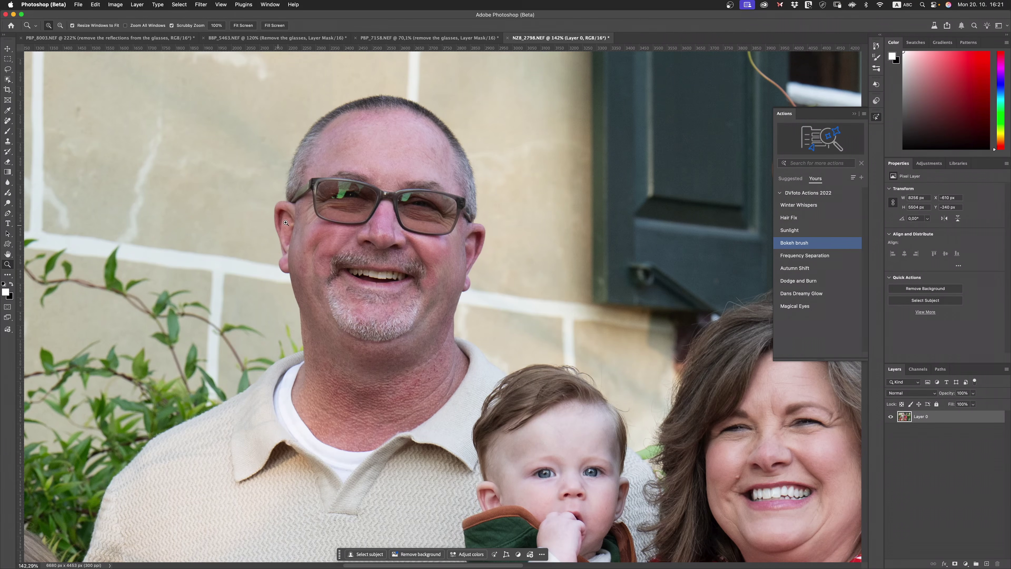
{"action": "left_click_drag", "start_coordinate": [365, 175], "coordinate": [397, 170]}
{"action": "left_click", "coordinate": [8, 79]}
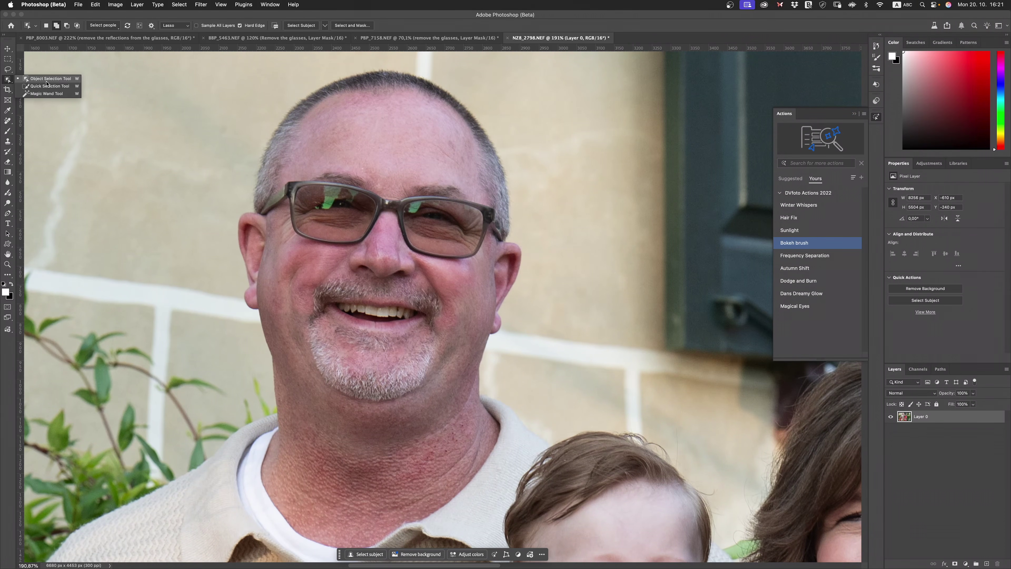
{"action": "left_click", "coordinate": [47, 83]}
{"action": "mouse_move", "coordinate": [283, 171]}
{"action": "left_mouse_down"}
{"action": "mouse_move", "coordinate": [282, 217]}
{"action": "mouse_move", "coordinate": [297, 248]}
{"action": "mouse_move", "coordinate": [345, 259]}
{"action": "mouse_move", "coordinate": [385, 226]}
{"action": "mouse_move", "coordinate": [420, 257]}
{"action": "mouse_move", "coordinate": [467, 270]}
{"action": "mouse_move", "coordinate": [500, 246]}
{"action": "mouse_move", "coordinate": [503, 207]}
{"action": "mouse_move", "coordinate": [482, 197]}
{"action": "mouse_move", "coordinate": [388, 194]}
{"action": "mouse_move", "coordinate": [278, 171]}
{"action": "left_mouse_up"}
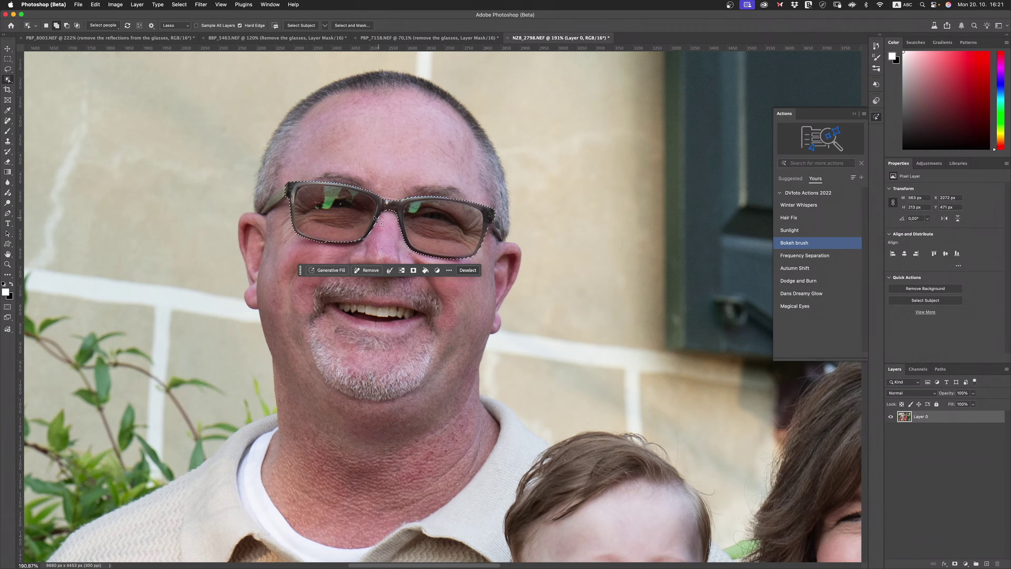
Generate a fill of the man's glasses with the prompt "remove the reflections from the glasses" using FLUX Kontext Pro
{"action": "left_click", "coordinate": [330, 271]}
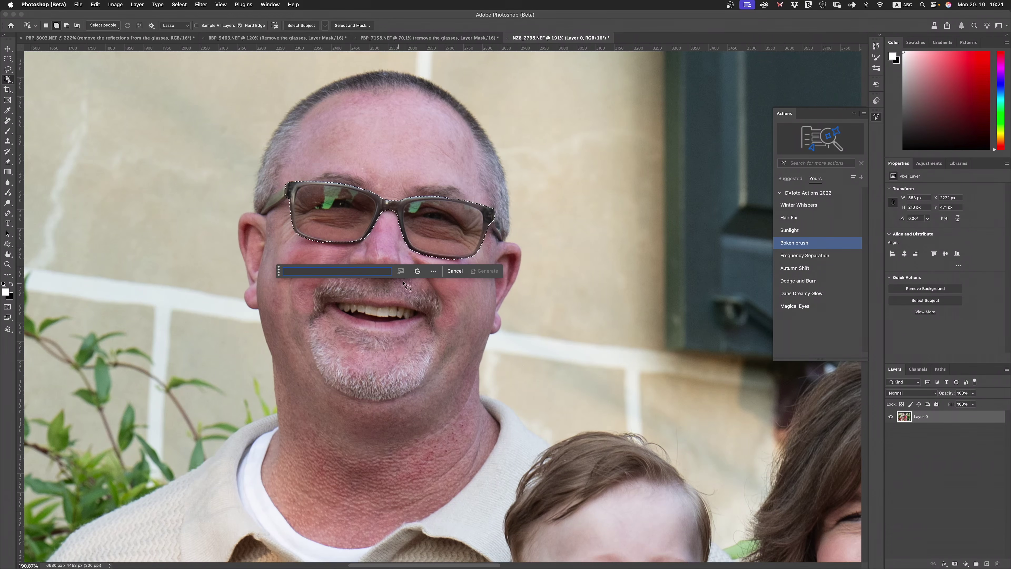
{"action": "left_click", "coordinate": [416, 271]}
{"action": "key", "text": "Escape"}
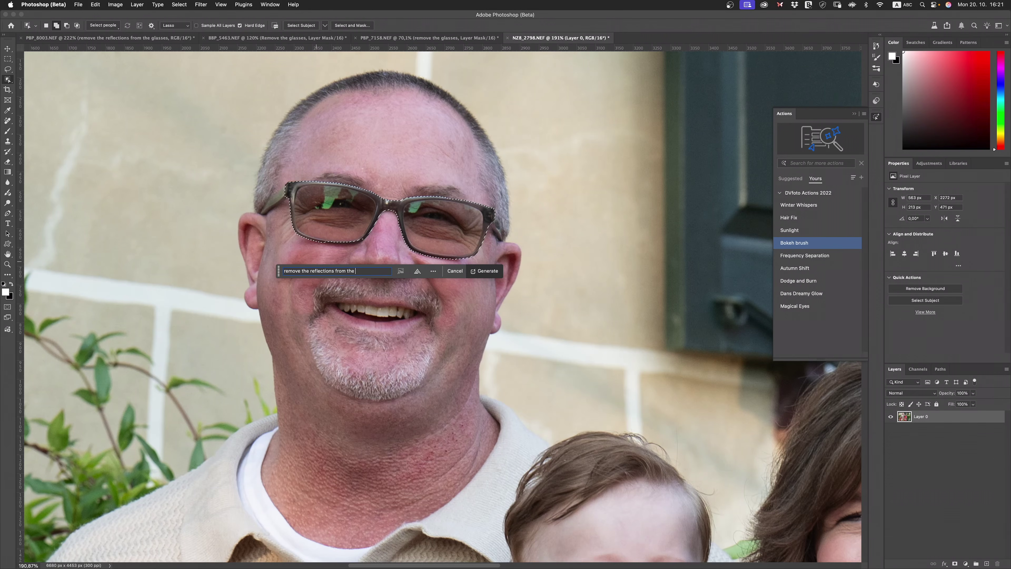
{"action": "key", "text": "Return"}
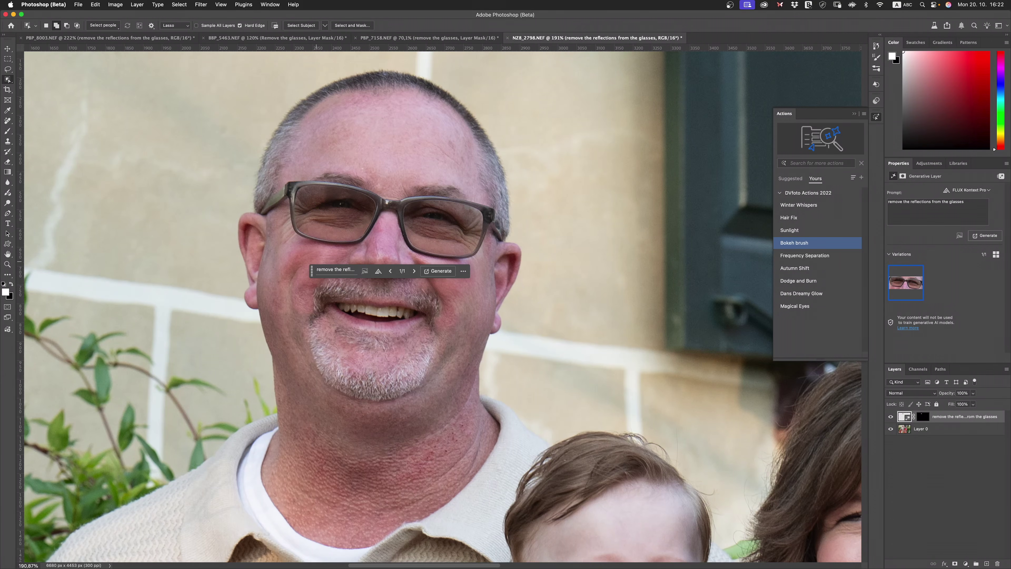
Compare the man's glasses with and without the FLUX fill, and delete the generated "remove the reflections from the glasses" layer
{"action": "left_click", "coordinate": [888, 416]}
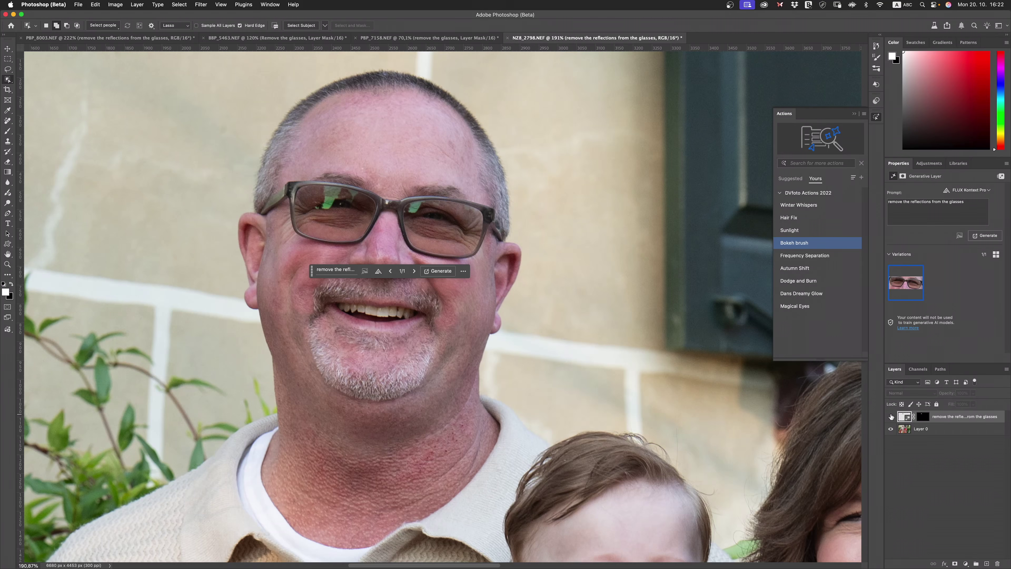
{"action": "left_click", "coordinate": [888, 416]}
{"action": "left_click", "coordinate": [887, 416]}
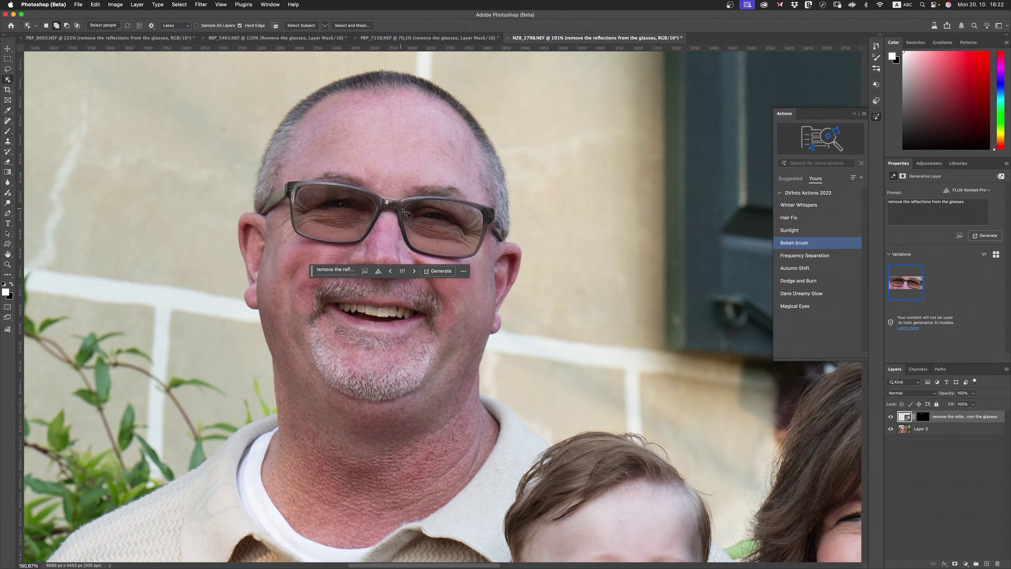
{"action": "key", "text": "BackSpace"}
Select the man's eyes, glasses, nose and ears with a loose freehand Lasso outline
{"action": "key", "text": "h"}
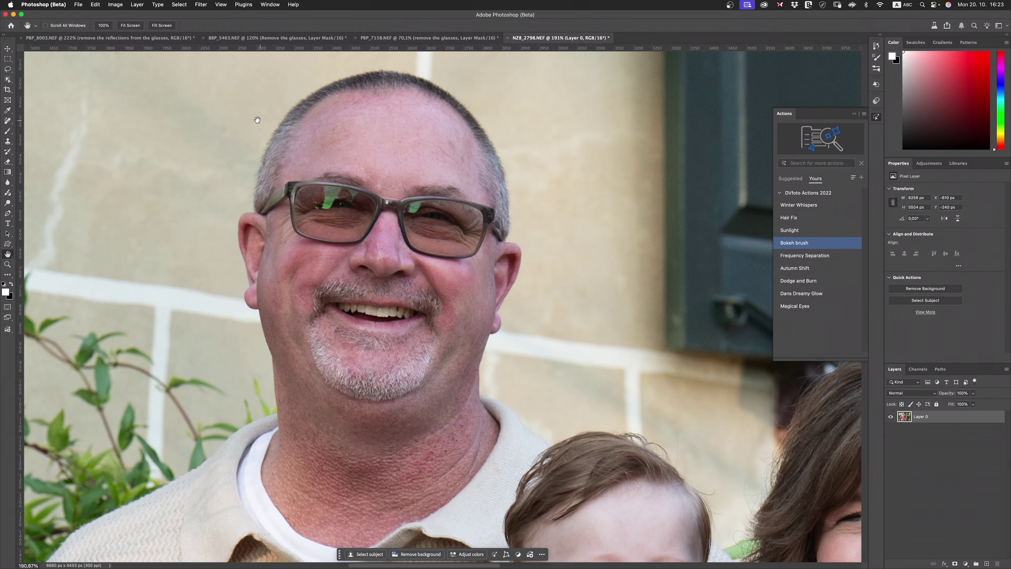
{"action": "left_click", "coordinate": [8, 69]}
{"action": "left_click", "coordinate": [34, 76]}
{"action": "mouse_move", "coordinate": [309, 161]}
{"action": "left_mouse_down"}
{"action": "mouse_move", "coordinate": [230, 159]}
{"action": "mouse_move", "coordinate": [240, 316]}
{"action": "mouse_move", "coordinate": [284, 295]}
{"action": "mouse_move", "coordinate": [394, 282]}
{"action": "mouse_move", "coordinate": [461, 304]}
{"action": "mouse_move", "coordinate": [510, 343]}
{"action": "mouse_move", "coordinate": [543, 301]}
{"action": "mouse_move", "coordinate": [556, 236]}
{"action": "mouse_move", "coordinate": [530, 195]}
{"action": "mouse_move", "coordinate": [355, 159]}
{"action": "mouse_move", "coordinate": [297, 162]}
{"action": "left_mouse_up"}
Generate a fill of the selected face area with the prompt "remove the glasses" using Gemini 2.5 (Nano Banana)
{"action": "left_click", "coordinate": [329, 352]}
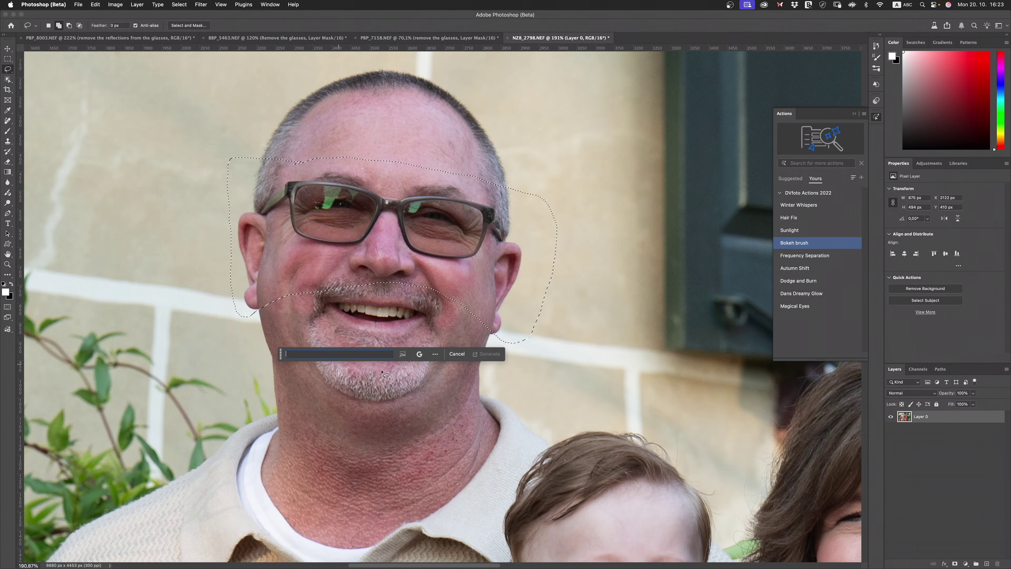
{"action": "left_click", "coordinate": [418, 356]}
{"action": "left_click", "coordinate": [427, 340]}
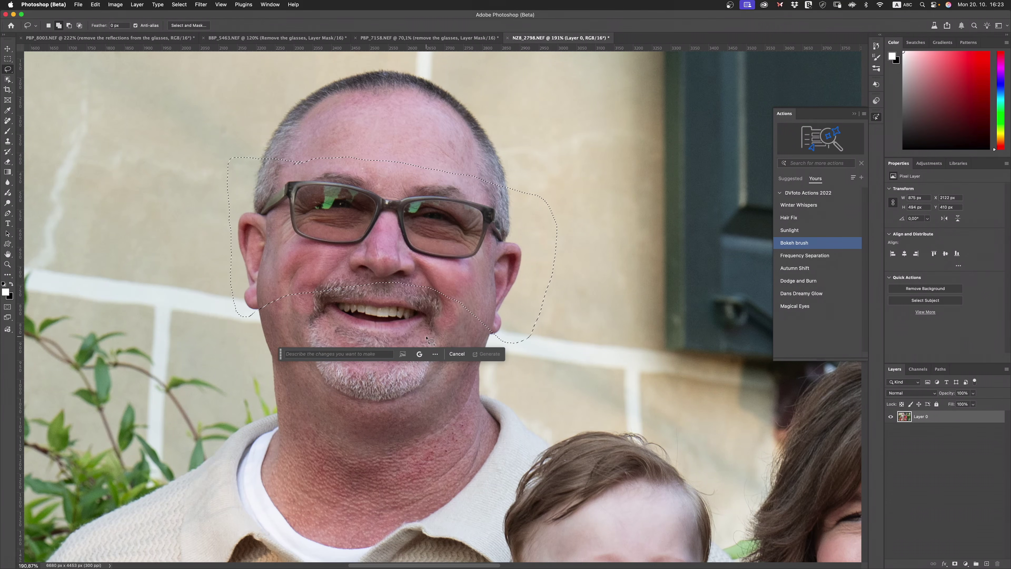
{"action": "left_click", "coordinate": [344, 354]}
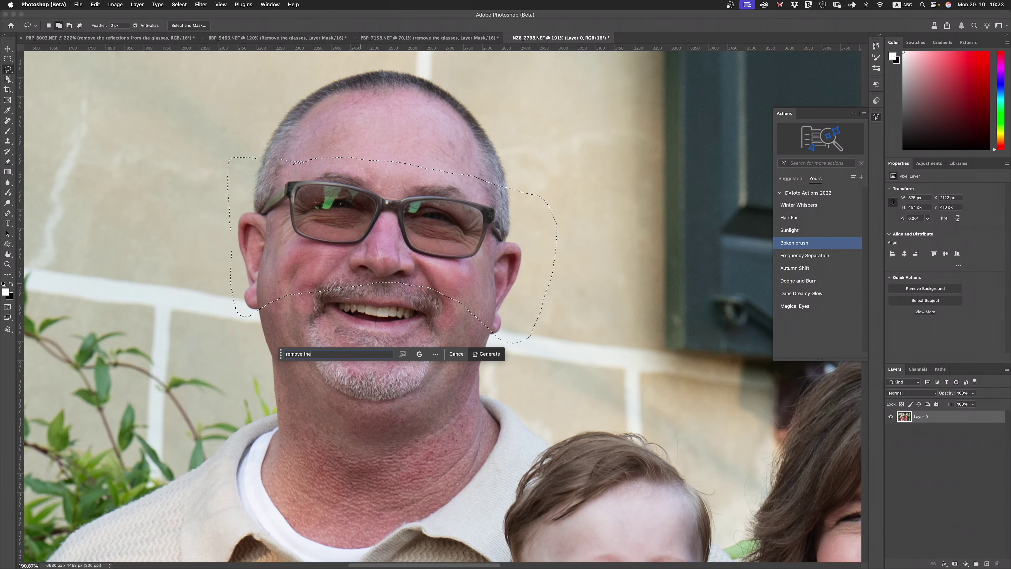
{"action": "key", "text": "Return"}
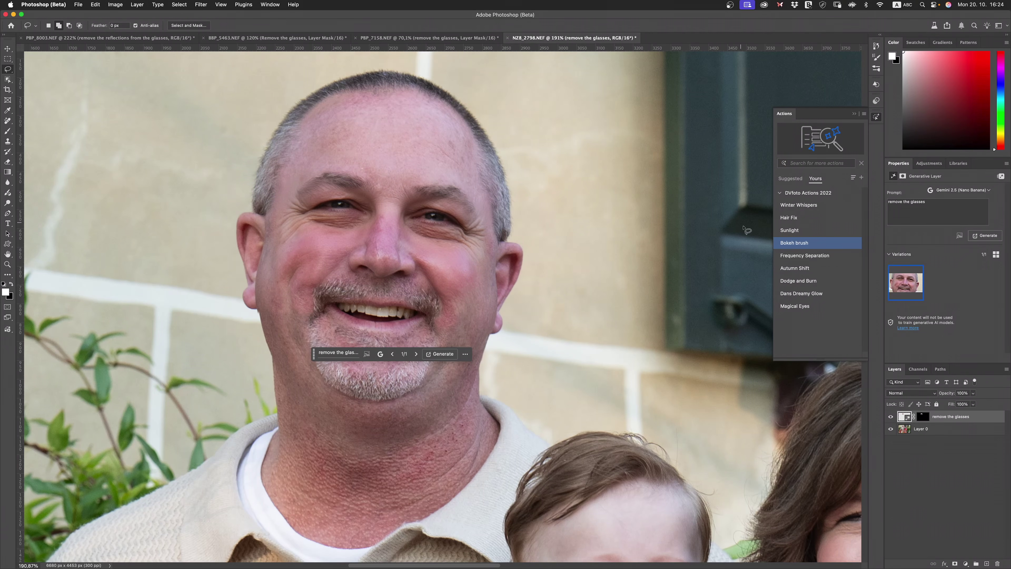
Compare the glasses-free patch with the original and narrow it from its image-left side to 99.66% width
{"action": "left_click", "coordinate": [890, 416]}
{"action": "left_click", "coordinate": [890, 416]}
{"action": "left_click", "coordinate": [7, 49]}
{"action": "left_click", "coordinate": [200, 177], "text": "super"}
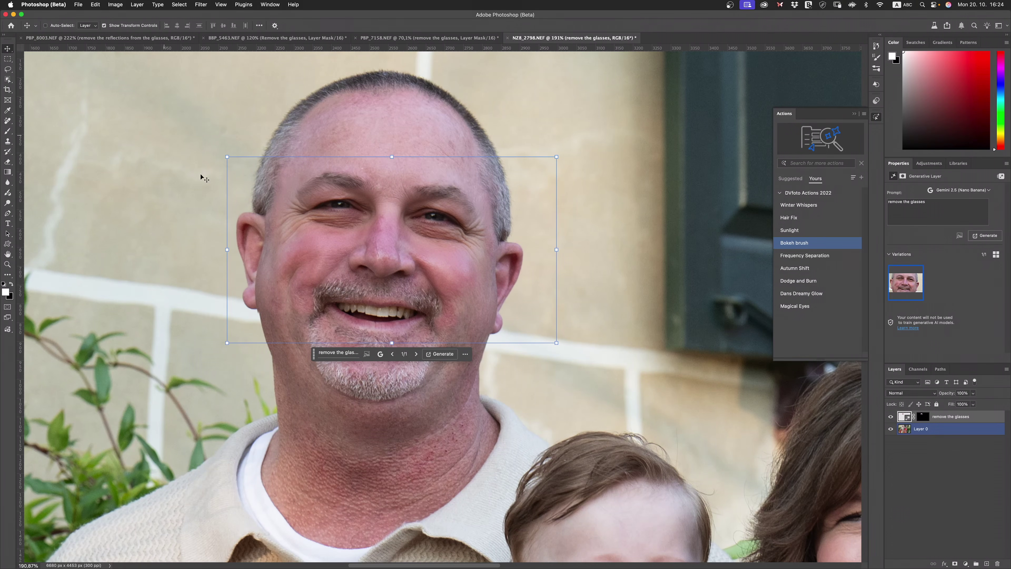
{"action": "left_click", "coordinate": [227, 249]}
{"action": "left_click_drag", "start_coordinate": [228, 249], "coordinate": [228, 249]}
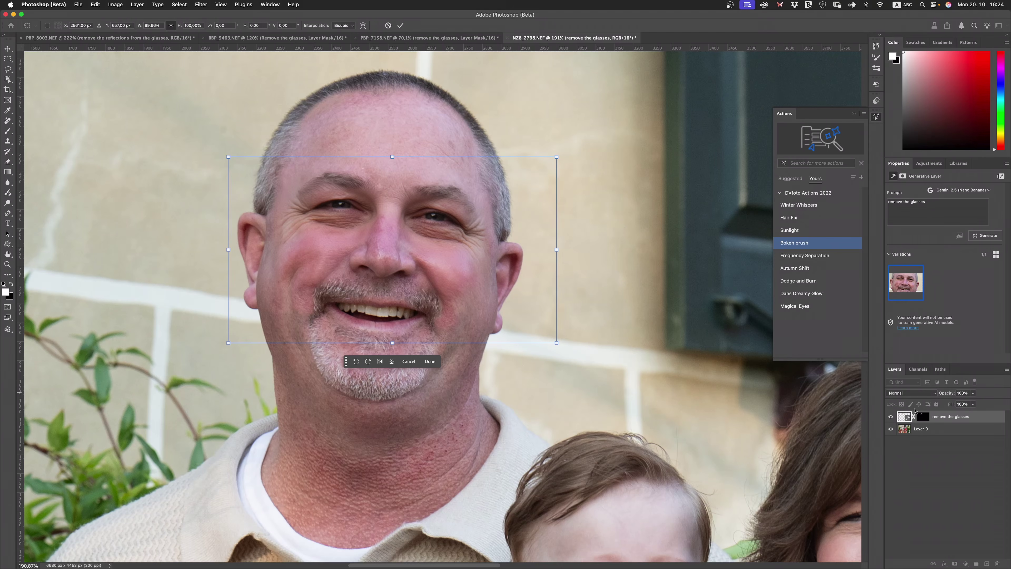
Align the patch with the face under Difference blending by narrowing it to 98.74% width, and restore Normal blending
{"action": "left_click", "coordinate": [919, 393]}
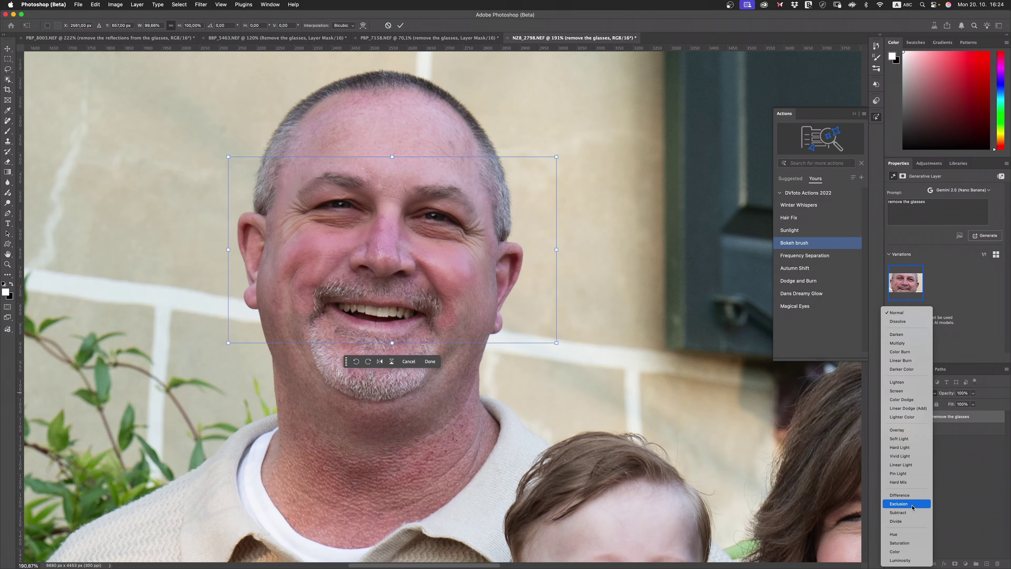
{"action": "left_click", "coordinate": [911, 495]}
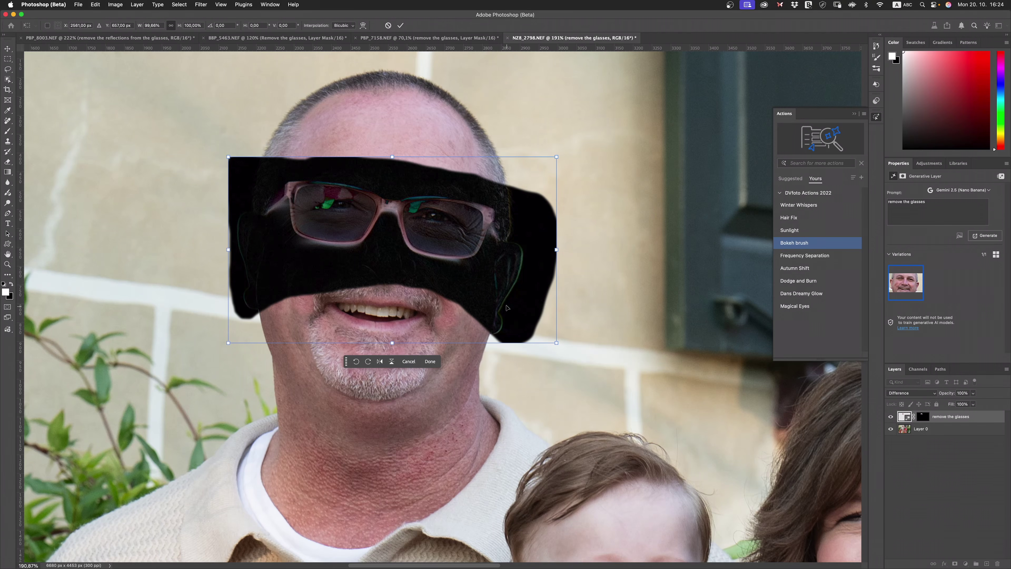
{"action": "left_click", "coordinate": [556, 249]}
{"action": "left_click_drag", "start_coordinate": [556, 249], "coordinate": [554, 249]}
{"action": "left_click", "coordinate": [228, 249]}
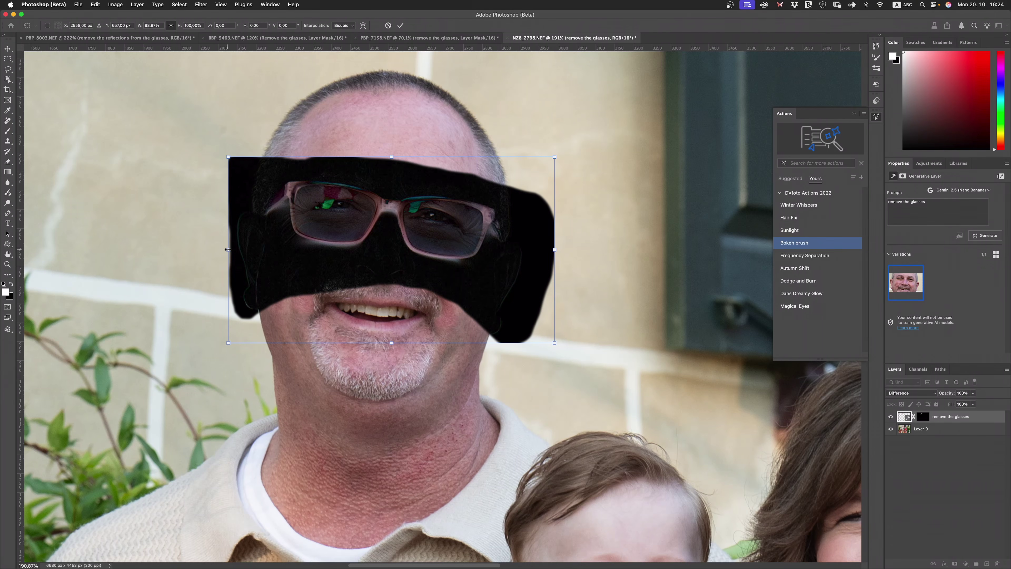
{"action": "left_click_drag", "start_coordinate": [228, 249], "coordinate": [229, 248]}
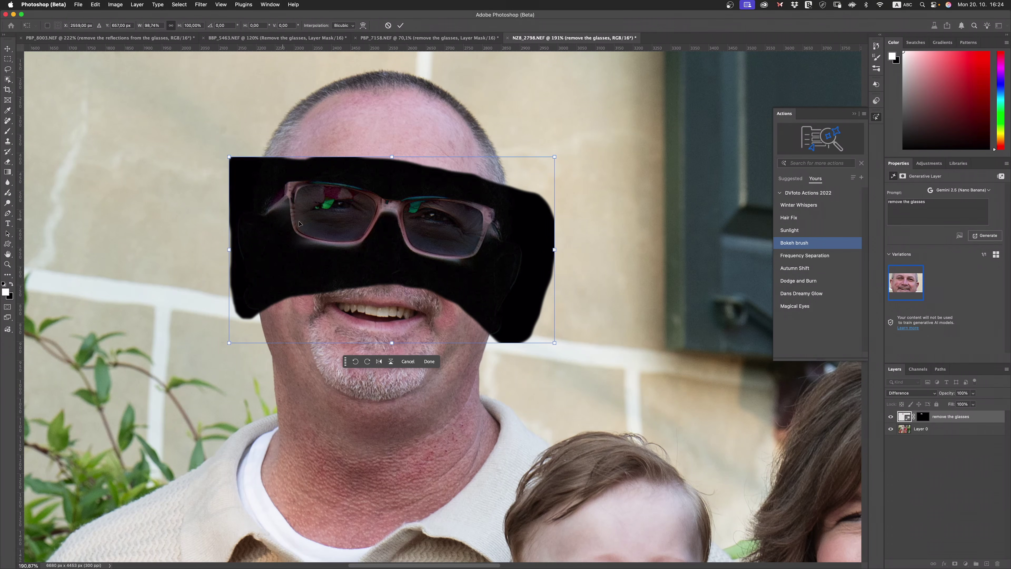
{"action": "left_click", "coordinate": [891, 394]}
{"action": "left_click", "coordinate": [896, 211]}
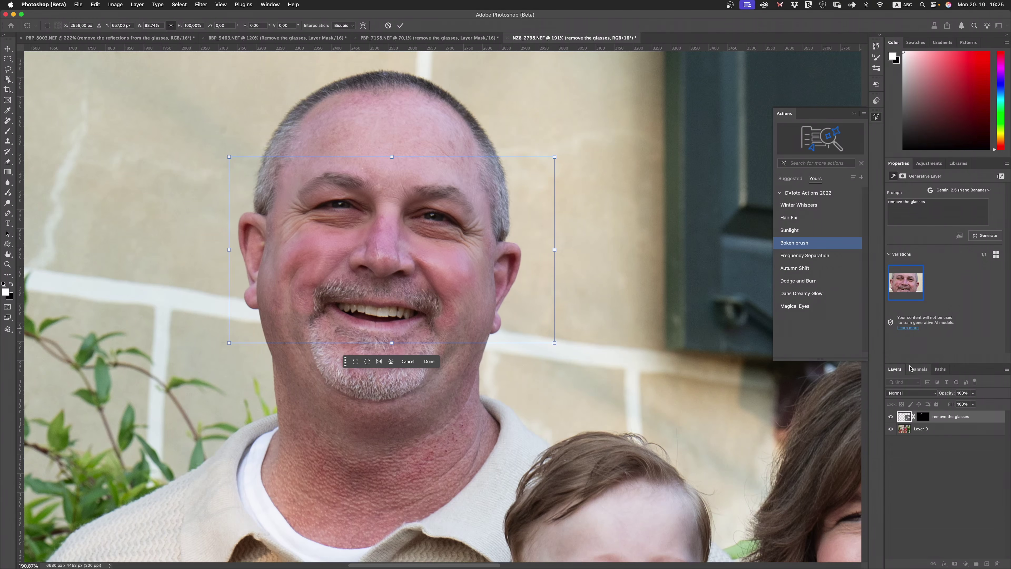
Apply the transform and replace the patch layer's generated mask with a new layer mask inverted to black
{"action": "left_click", "coordinate": [924, 416]}
{"action": "left_click_drag", "start_coordinate": [927, 418], "coordinate": [996, 563]}
{"action": "left_click", "coordinate": [953, 564]}
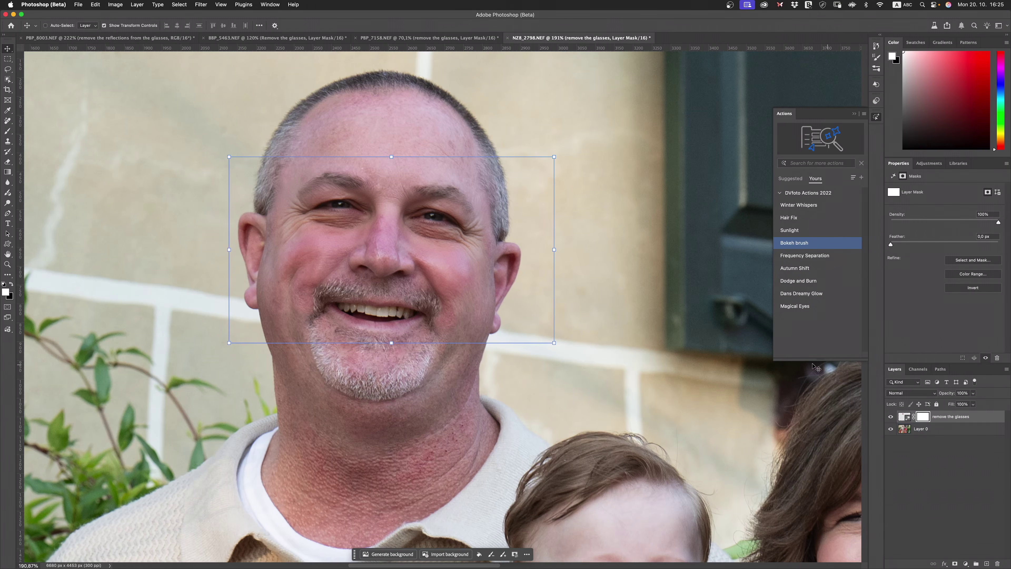
{"action": "left_click", "coordinate": [898, 430]}
{"action": "key", "text": "super"}
{"action": "key", "text": "super+i"}
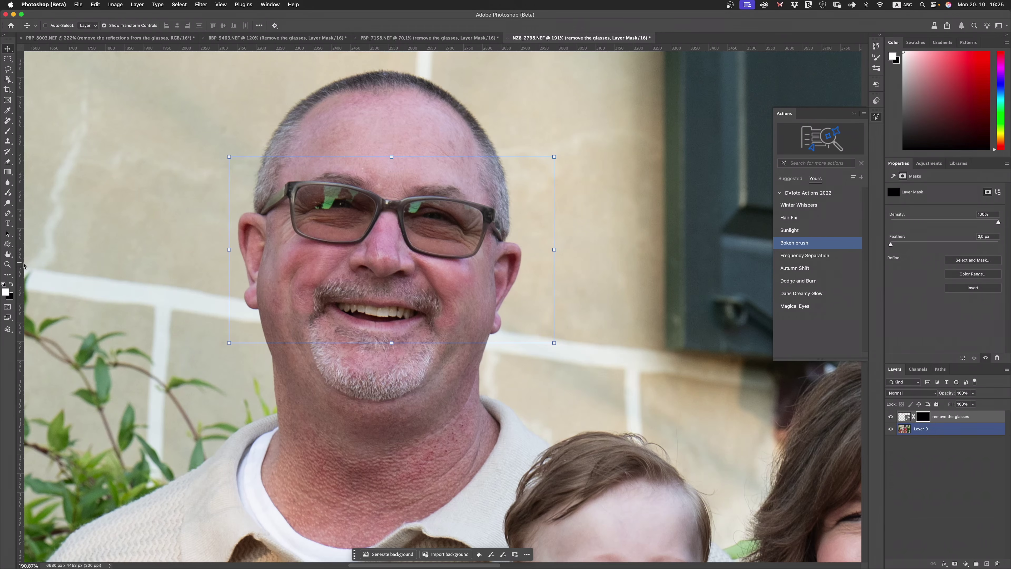
Paint the black mask white with an enlarged brush inside the image-right lens of the man's glasses
{"action": "left_click", "coordinate": [7, 264]}
{"action": "left_click_drag", "start_coordinate": [412, 208], "coordinate": [422, 208]}
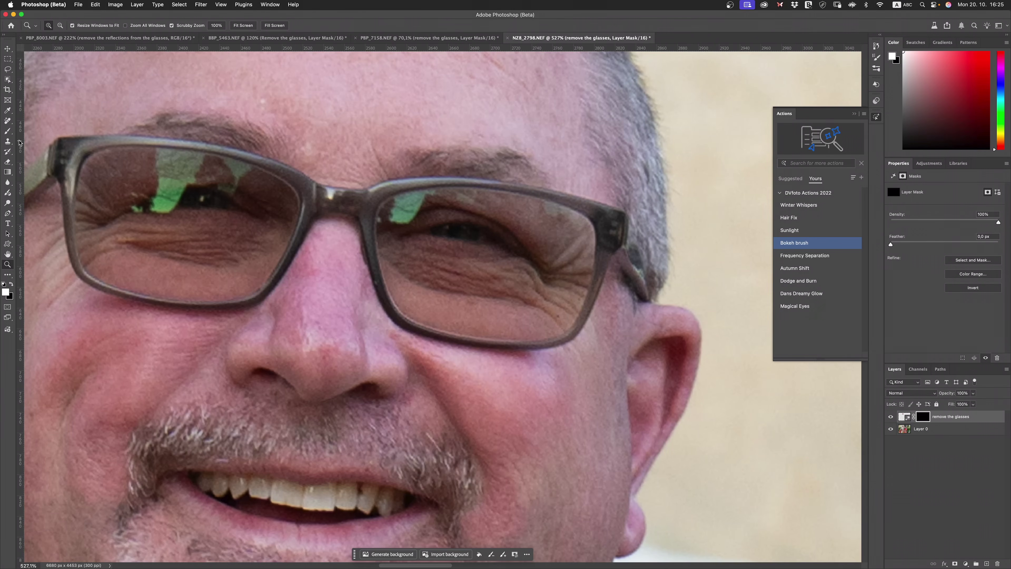
{"action": "left_click", "coordinate": [9, 132]}
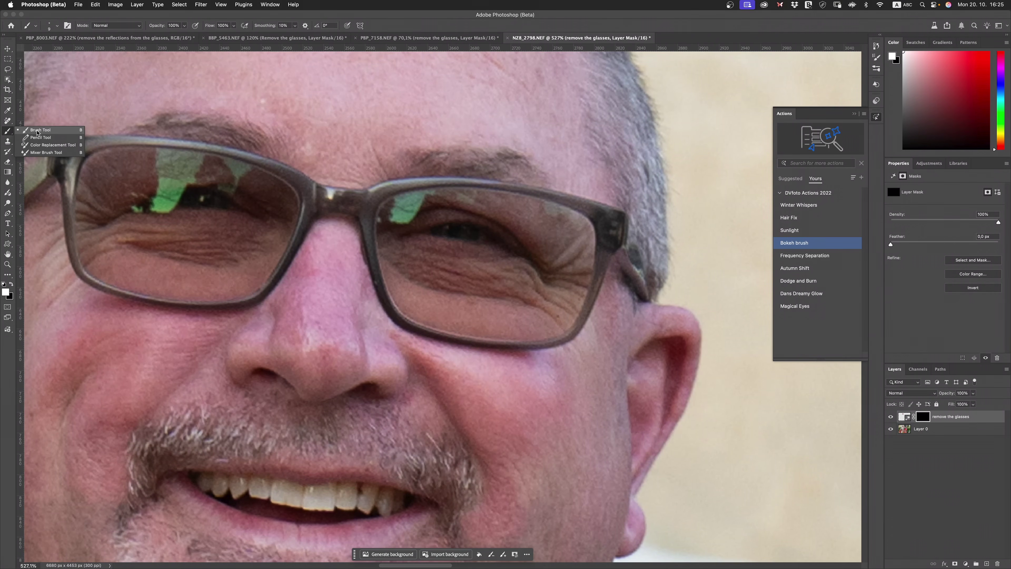
{"action": "left_click", "coordinate": [24, 132]}
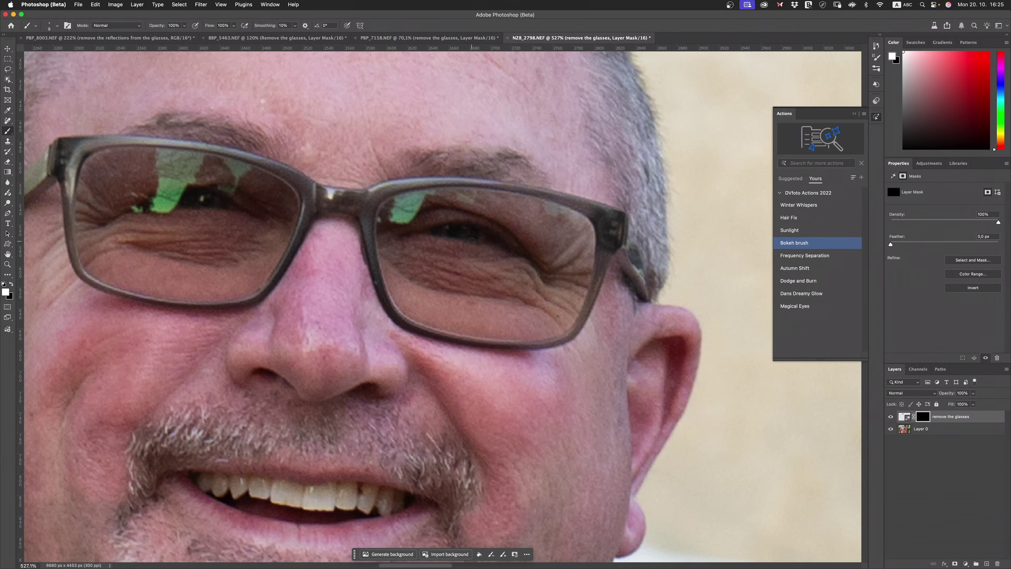
{"action": "key", "text": "bracketright"}
{"action": "key", "text": "bracketright"}
{"action": "key", "text": "bracketright"}
{"action": "mouse_move", "coordinate": [418, 219]}
{"action": "left_mouse_down"}
{"action": "mouse_move", "coordinate": [438, 215]}
{"action": "mouse_move", "coordinate": [466, 220]}
{"action": "mouse_move", "coordinate": [469, 239]}
{"action": "mouse_move", "coordinate": [418, 224]}
{"action": "mouse_move", "coordinate": [413, 212]}
{"action": "mouse_move", "coordinate": [432, 230]}
{"action": "mouse_move", "coordinate": [404, 209]}
{"action": "mouse_move", "coordinate": [388, 214]}
{"action": "mouse_move", "coordinate": [429, 197]}
{"action": "mouse_move", "coordinate": [396, 205]}
{"action": "mouse_move", "coordinate": [445, 196]}
{"action": "mouse_move", "coordinate": [483, 204]}
{"action": "mouse_move", "coordinate": [404, 229]}
{"action": "mouse_move", "coordinate": [390, 220]}
{"action": "mouse_move", "coordinate": [411, 263]}
{"action": "mouse_move", "coordinate": [463, 246]}
{"action": "mouse_move", "coordinate": [564, 259]}
{"action": "mouse_move", "coordinate": [505, 256]}
{"action": "mouse_move", "coordinate": [514, 246]}
{"action": "mouse_move", "coordinate": [405, 253]}
{"action": "mouse_move", "coordinate": [400, 238]}
{"action": "mouse_move", "coordinate": [396, 261]}
{"action": "mouse_move", "coordinate": [408, 251]}
{"action": "mouse_move", "coordinate": [506, 308]}
{"action": "mouse_move", "coordinate": [540, 277]}
{"action": "mouse_move", "coordinate": [513, 279]}
{"action": "left_mouse_up"}
Paint the mask white with a 30 px brush over the rest of the image-right lens and the inside of the image-left lens
{"action": "key", "text": "bracketleft"}
{"action": "key", "text": "bracketleft"}
{"action": "key", "text": "bracketleft"}
{"action": "key", "text": "bracketleft"}
{"action": "key", "text": "bracketleft"}
{"action": "key", "text": "bracketright"}
{"action": "key", "text": "bracketright"}
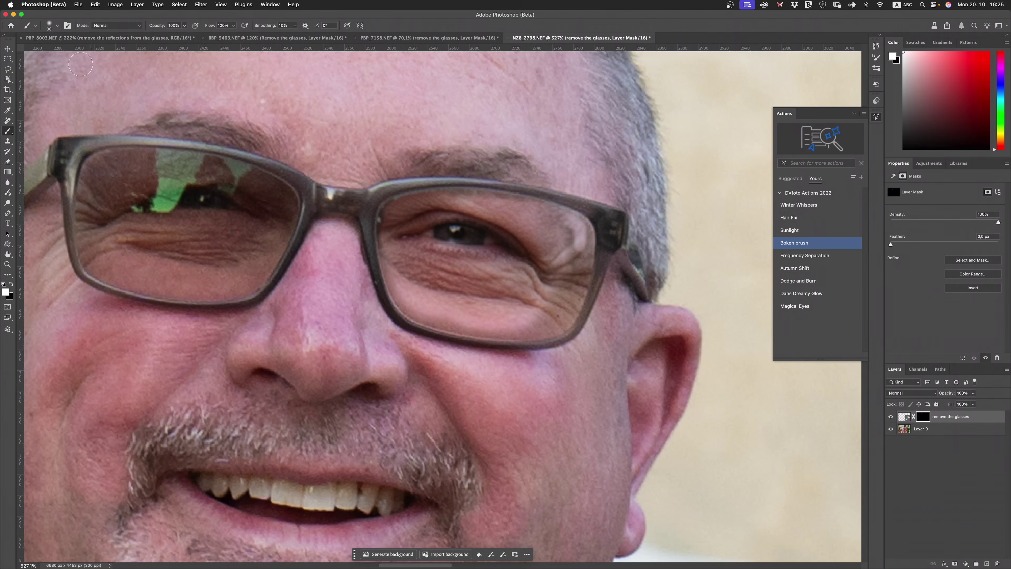
{"action": "left_click", "coordinate": [48, 23]}
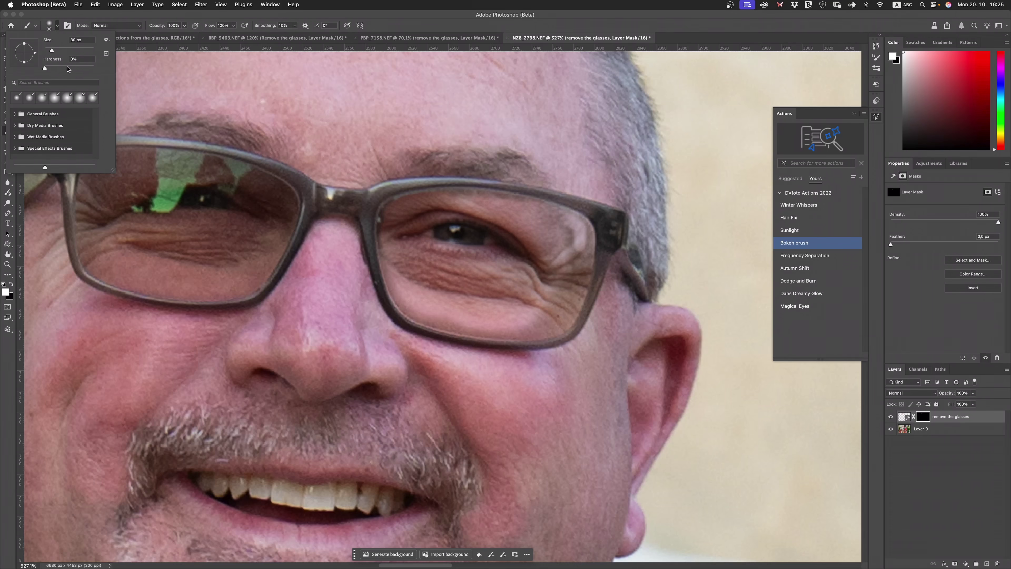
{"action": "left_click", "coordinate": [465, 309]}
{"action": "mouse_move", "coordinate": [448, 312]}
{"action": "left_mouse_down"}
{"action": "mouse_move", "coordinate": [553, 316]}
{"action": "mouse_move", "coordinate": [541, 321]}
{"action": "mouse_move", "coordinate": [563, 295]}
{"action": "mouse_move", "coordinate": [571, 258]}
{"action": "mouse_move", "coordinate": [552, 240]}
{"action": "mouse_move", "coordinate": [568, 250]}
{"action": "mouse_move", "coordinate": [573, 237]}
{"action": "mouse_move", "coordinate": [572, 258]}
{"action": "mouse_move", "coordinate": [575, 230]}
{"action": "mouse_move", "coordinate": [565, 292]}
{"action": "left_mouse_up"}
{"action": "mouse_move", "coordinate": [402, 251]}
{"action": "left_mouse_down"}
{"action": "mouse_move", "coordinate": [413, 296]}
{"action": "mouse_move", "coordinate": [445, 310]}
{"action": "mouse_move", "coordinate": [416, 301]}
{"action": "mouse_move", "coordinate": [434, 308]}
{"action": "mouse_move", "coordinate": [401, 277]}
{"action": "mouse_move", "coordinate": [416, 300]}
{"action": "mouse_move", "coordinate": [403, 232]}
{"action": "mouse_move", "coordinate": [405, 258]}
{"action": "mouse_move", "coordinate": [503, 223]}
{"action": "left_mouse_up"}
{"action": "mouse_move", "coordinate": [128, 213]}
{"action": "left_mouse_down"}
{"action": "mouse_move", "coordinate": [98, 183]}
{"action": "mouse_move", "coordinate": [137, 169]}
{"action": "mouse_move", "coordinate": [114, 163]}
{"action": "mouse_move", "coordinate": [199, 173]}
{"action": "mouse_move", "coordinate": [115, 161]}
{"action": "mouse_move", "coordinate": [246, 184]}
{"action": "mouse_move", "coordinate": [213, 172]}
{"action": "mouse_move", "coordinate": [272, 200]}
{"action": "mouse_move", "coordinate": [254, 186]}
{"action": "mouse_move", "coordinate": [277, 204]}
{"action": "mouse_move", "coordinate": [258, 190]}
{"action": "mouse_move", "coordinate": [268, 215]}
{"action": "mouse_move", "coordinate": [268, 191]}
{"action": "mouse_move", "coordinate": [267, 232]}
{"action": "mouse_move", "coordinate": [250, 220]}
{"action": "mouse_move", "coordinate": [156, 235]}
{"action": "mouse_move", "coordinate": [134, 199]}
{"action": "mouse_move", "coordinate": [96, 206]}
{"action": "mouse_move", "coordinate": [98, 189]}
{"action": "mouse_move", "coordinate": [92, 223]}
{"action": "mouse_move", "coordinate": [98, 185]}
{"action": "mouse_move", "coordinate": [106, 254]}
{"action": "mouse_move", "coordinate": [100, 219]}
{"action": "mouse_move", "coordinate": [99, 250]}
{"action": "mouse_move", "coordinate": [133, 273]}
{"action": "mouse_move", "coordinate": [192, 277]}
{"action": "mouse_move", "coordinate": [137, 275]}
{"action": "mouse_move", "coordinate": [147, 279]}
{"action": "mouse_move", "coordinate": [235, 268]}
{"action": "mouse_move", "coordinate": [184, 277]}
{"action": "mouse_move", "coordinate": [224, 280]}
{"action": "mouse_move", "coordinate": [193, 278]}
{"action": "left_mouse_up"}
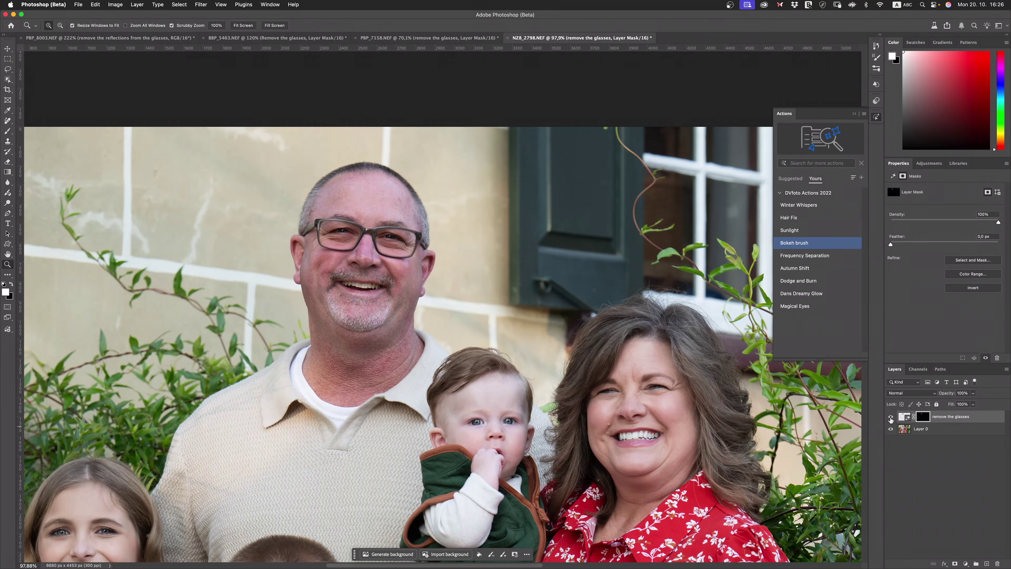
Compare the man's glasses with and without the patch and lower the "remove the glasses" layer's opacity to 80%
{"action": "left_click", "coordinate": [890, 416]}
{"action": "left_click", "coordinate": [891, 416]}
{"action": "left_click_drag", "start_coordinate": [950, 394], "coordinate": [943, 394]}
Compare the man's glasses with and without the 80% opacity patch, in the group view and closer up
{"action": "left_click_drag", "start_coordinate": [373, 228], "coordinate": [361, 252]}
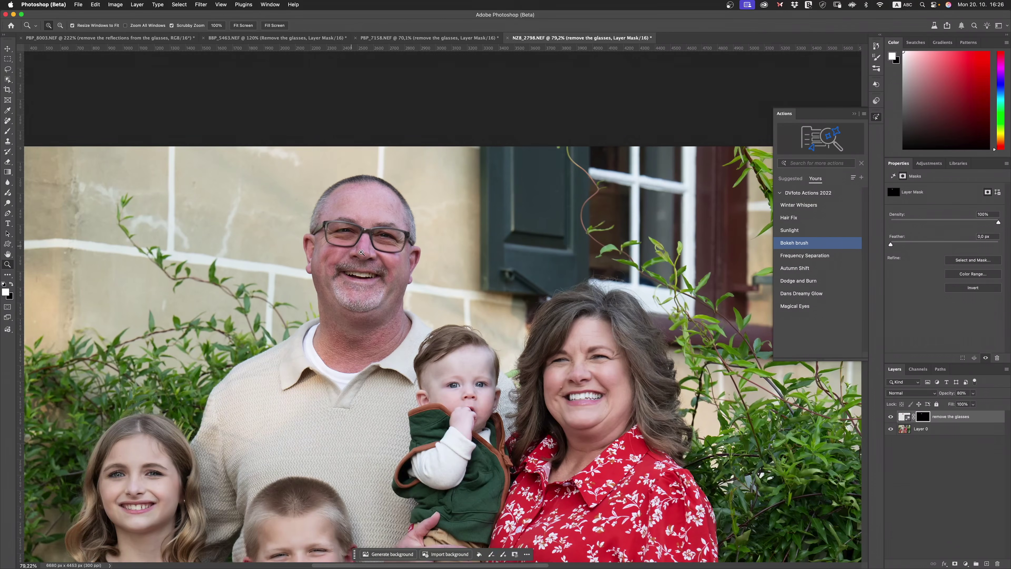
{"action": "left_click", "coordinate": [890, 417]}
{"action": "left_click", "coordinate": [890, 417]}
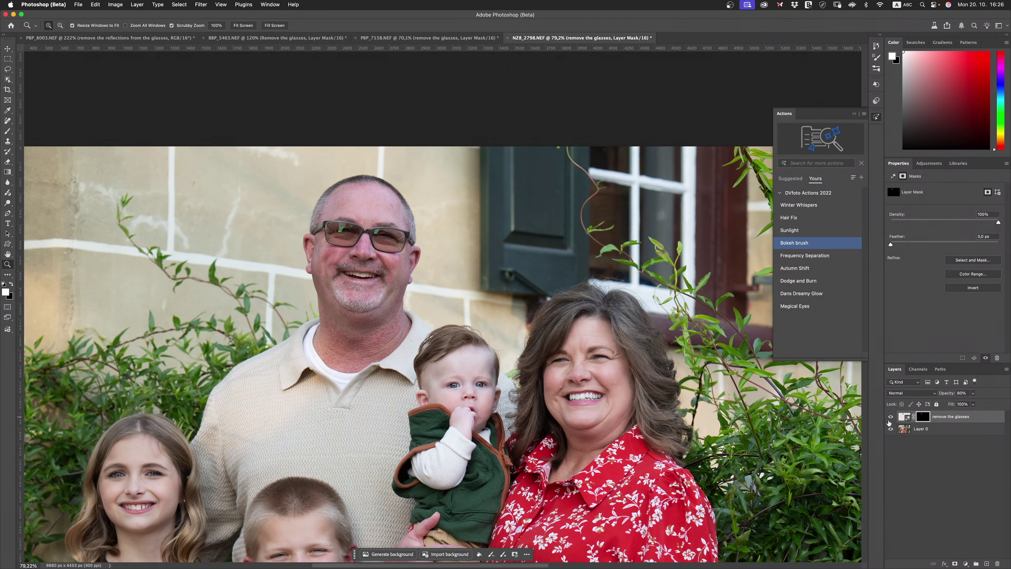
{"action": "mouse_move", "coordinate": [363, 223]}
{"action": "left_mouse_down"}
{"action": "mouse_move", "coordinate": [374, 222]}
{"action": "mouse_move", "coordinate": [365, 216]}
{"action": "left_mouse_up"}
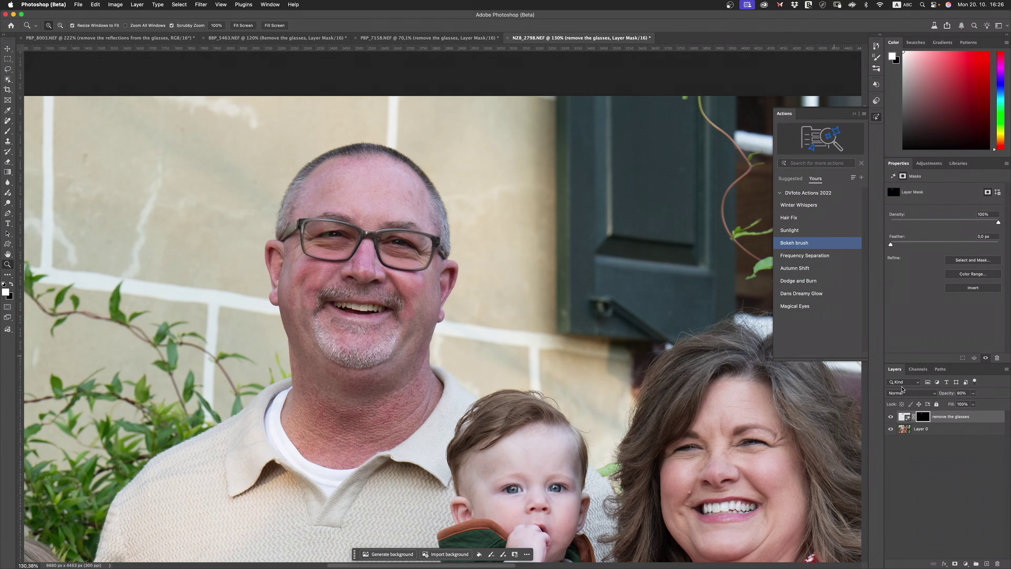
{"action": "left_click", "coordinate": [890, 417]}
{"action": "left_click", "coordinate": [890, 416]}
{"action": "left_click", "coordinate": [890, 416]}
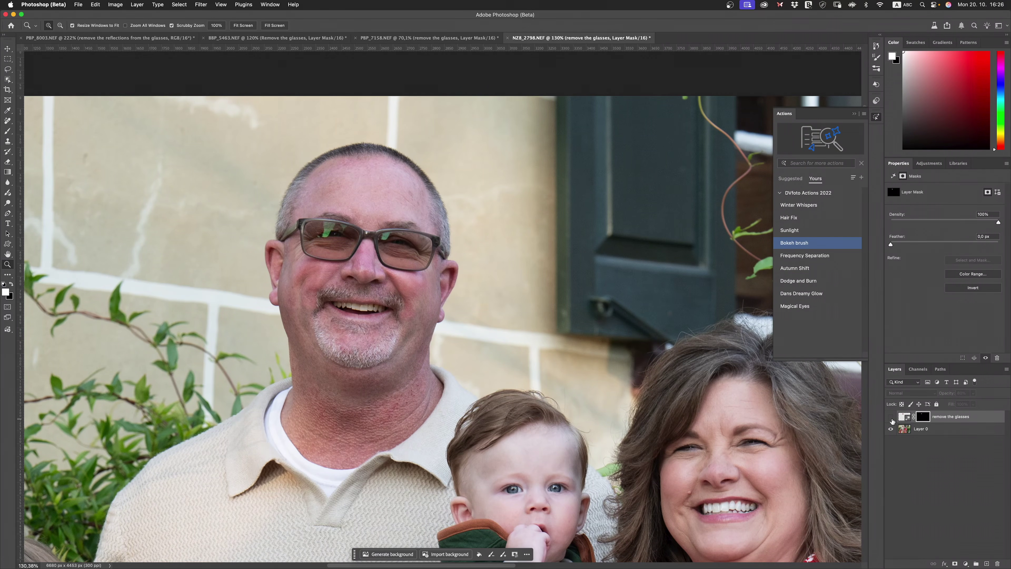
Switch to PBP_8003.NEF, view the generative models available for its fill and inspect the boy's glasses closely
{"action": "key", "text": "ctrl+Tab"}
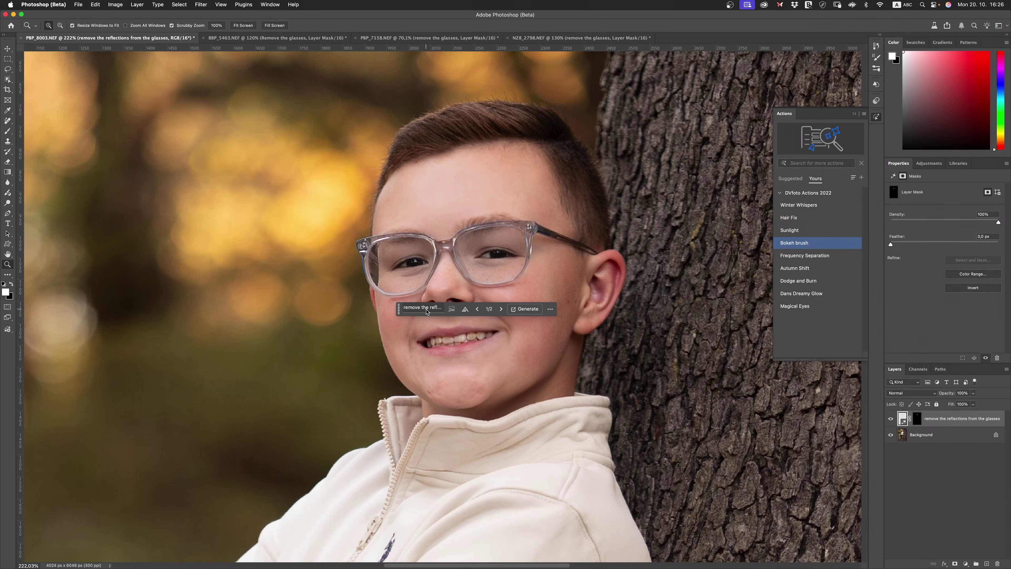
{"action": "left_click", "coordinate": [465, 309]}
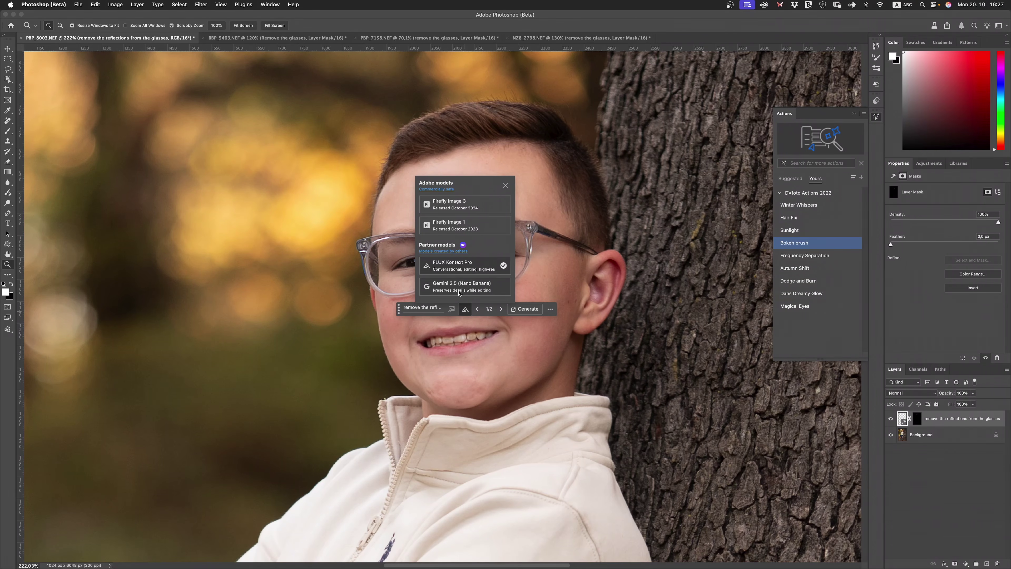
{"action": "left_click", "coordinate": [376, 271]}
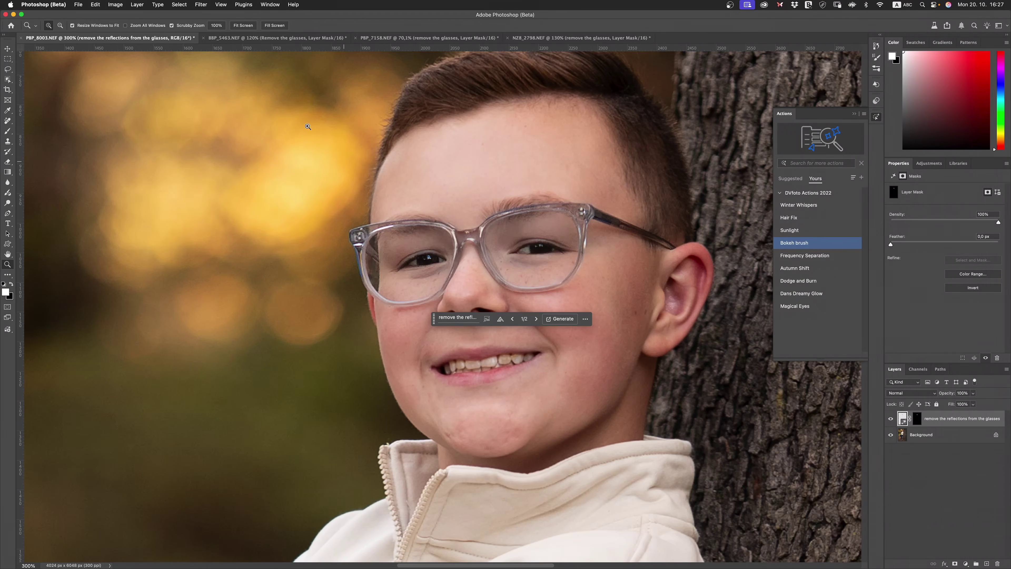
Switch to BBP_5463.NEF and compare the man's glasses with and without the "Remove the glasses" layer
{"action": "left_click", "coordinate": [245, 38]}
{"action": "left_click", "coordinate": [890, 418]}
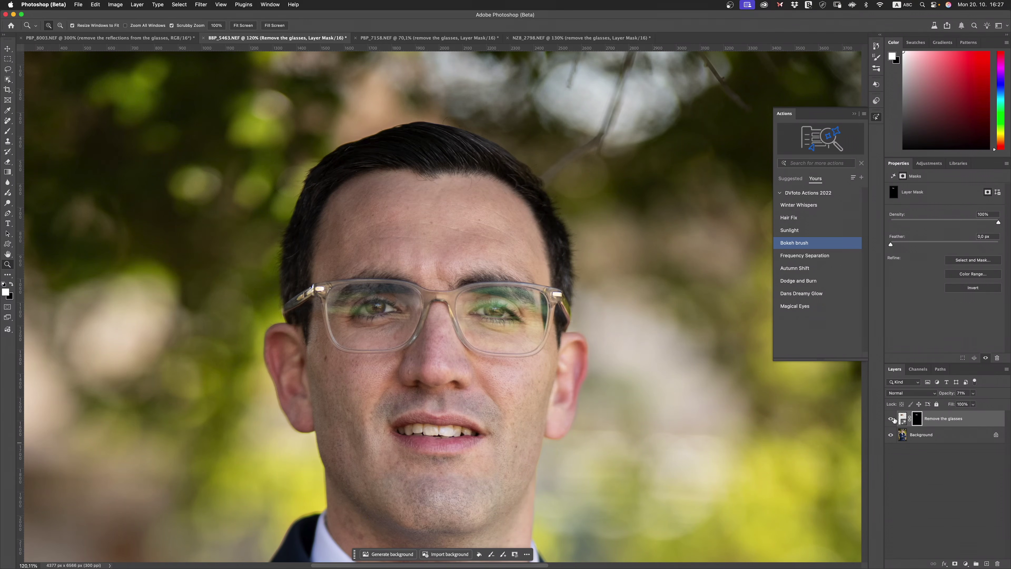